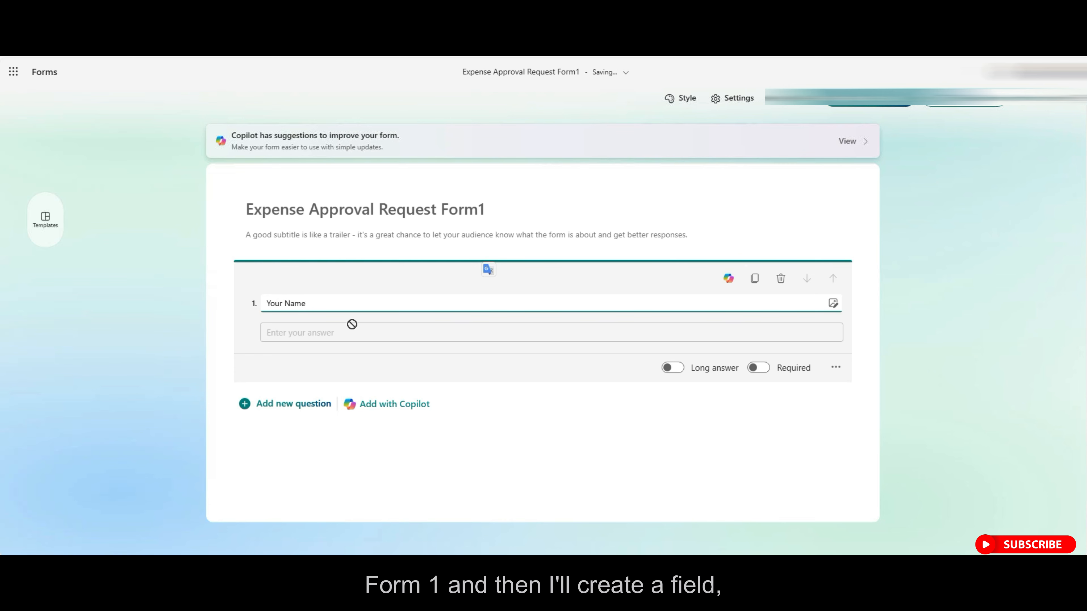
# Make 'Your Name?' required and add a text question 'Expense Description?'.
pyautogui.click(758, 368)
pyautogui.click(299, 404)
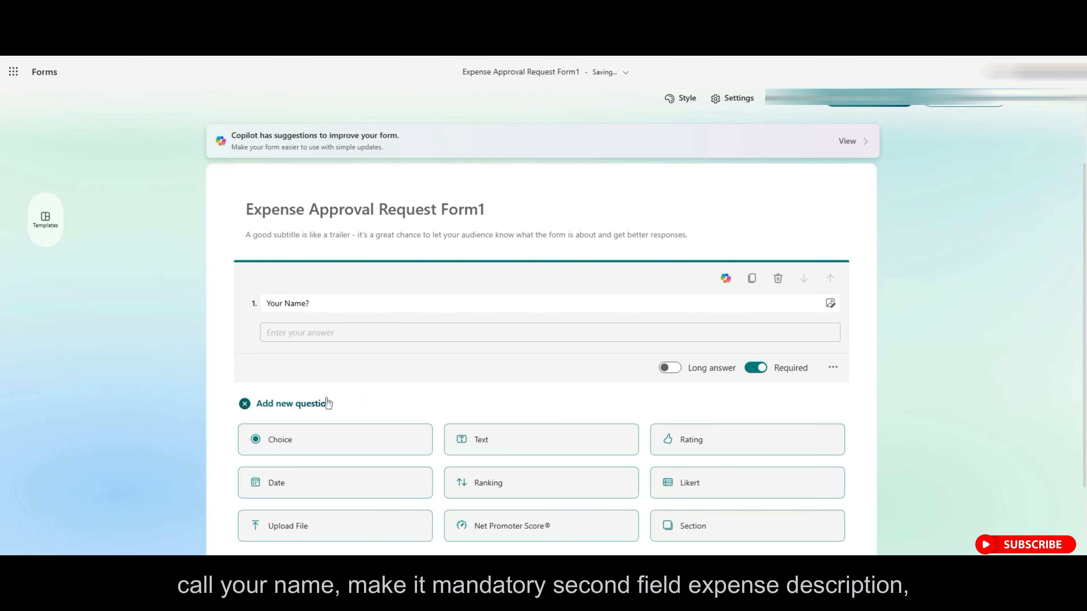
pyautogui.click(500, 441)
pyautogui.write('Expense Description')
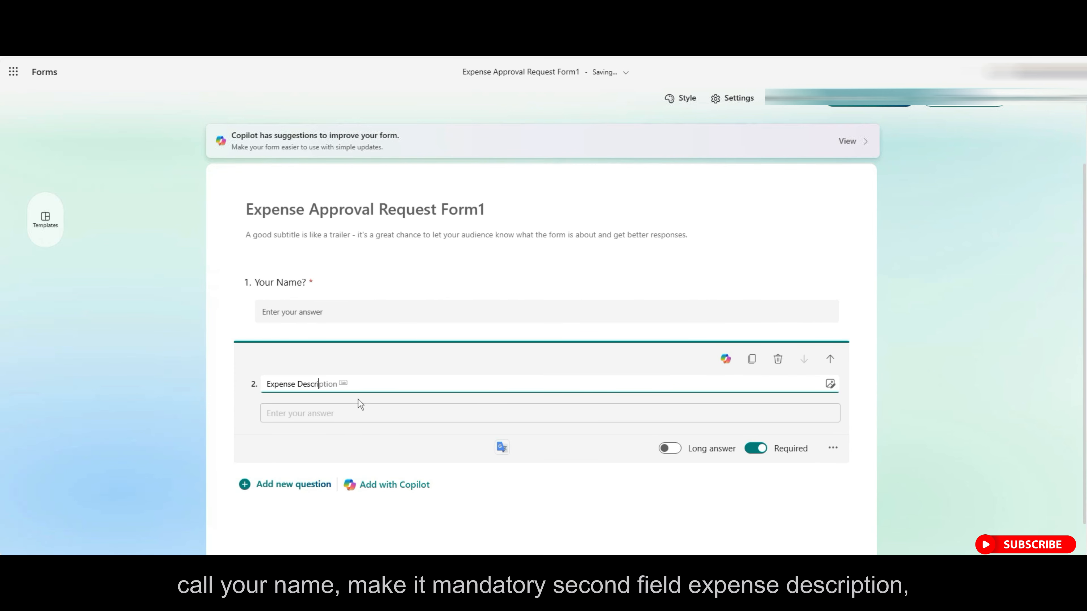
pyautogui.write('?')
# Add an 'Amount ($)' text question, preview the form, then start a new blank list.
pyautogui.scroll(-1, 357, 400)
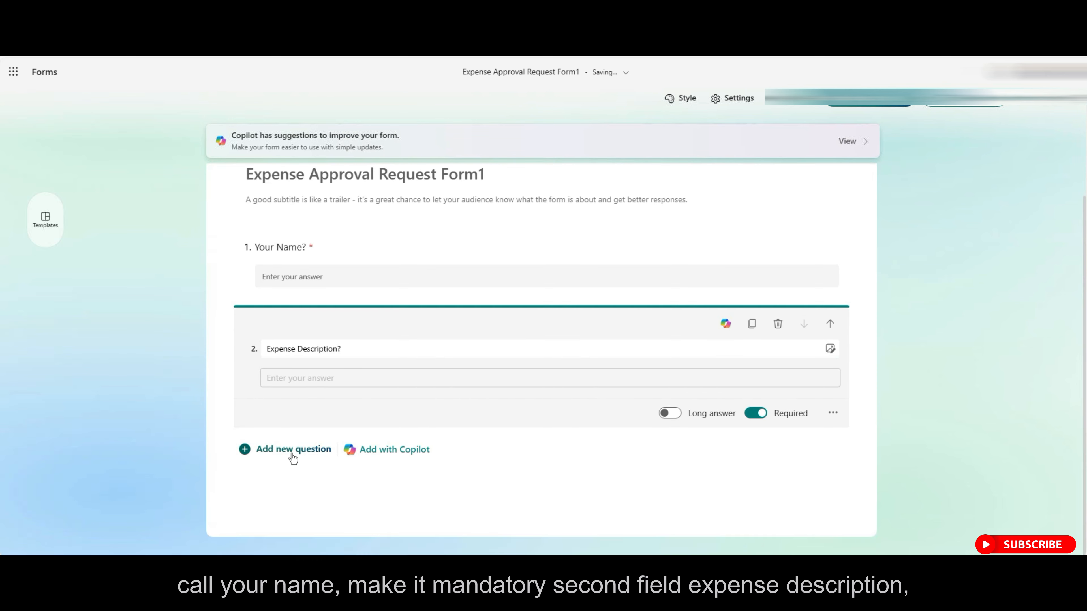
pyautogui.click(293, 451)
pyautogui.click(509, 495)
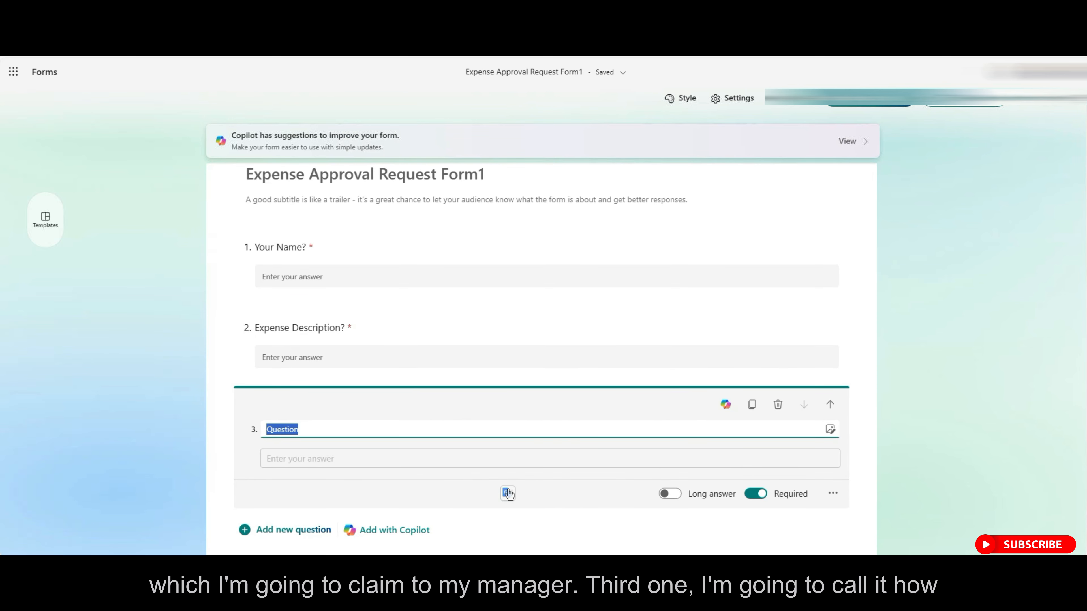
pyautogui.write('Amount -')
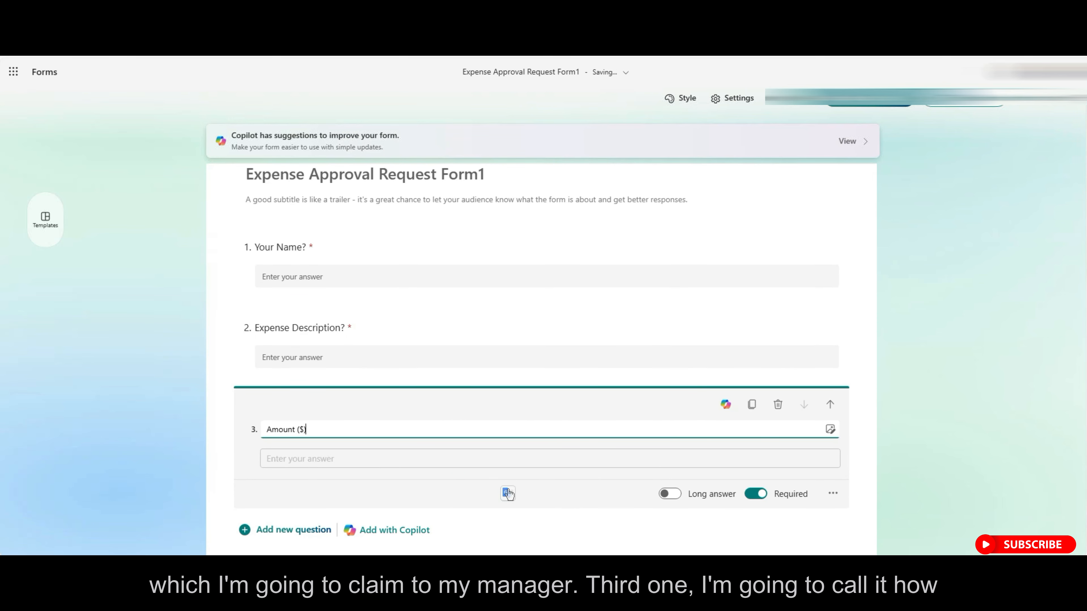
pyautogui.scroll(-2, 632, 478)
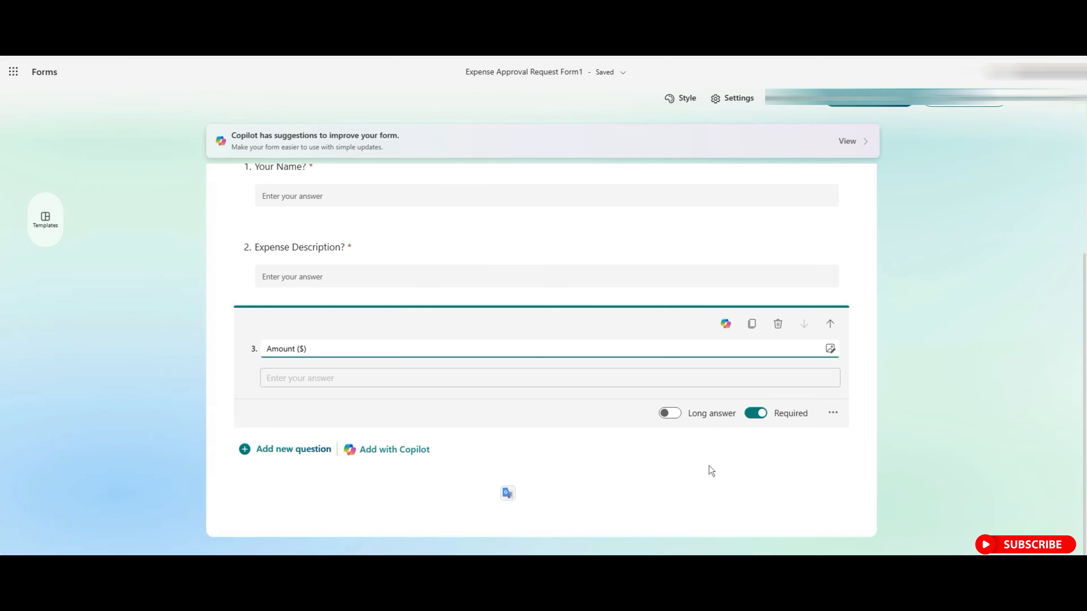
pyautogui.click(787, 106)
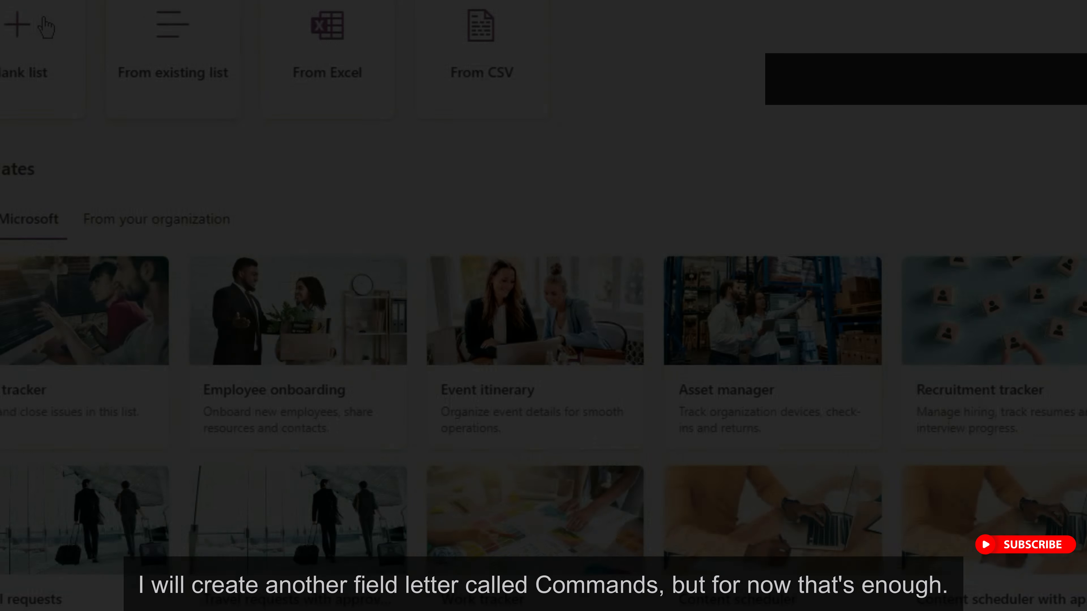
pyautogui.click(24, 19)
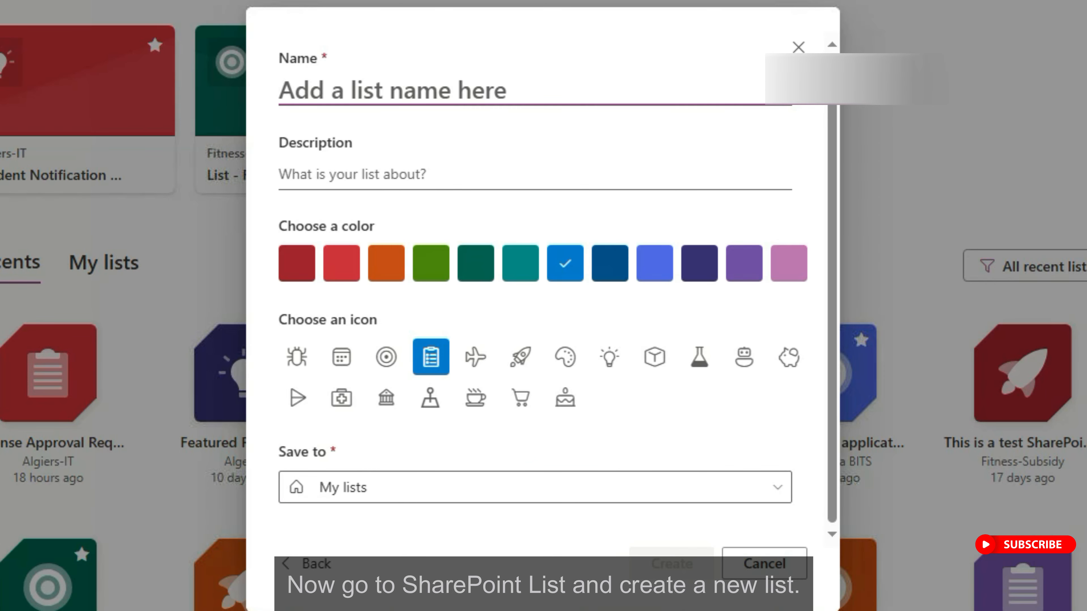
# Name the new list 'Expense Approval Request - SPO List1' and create it.
pyautogui.write('Exp')
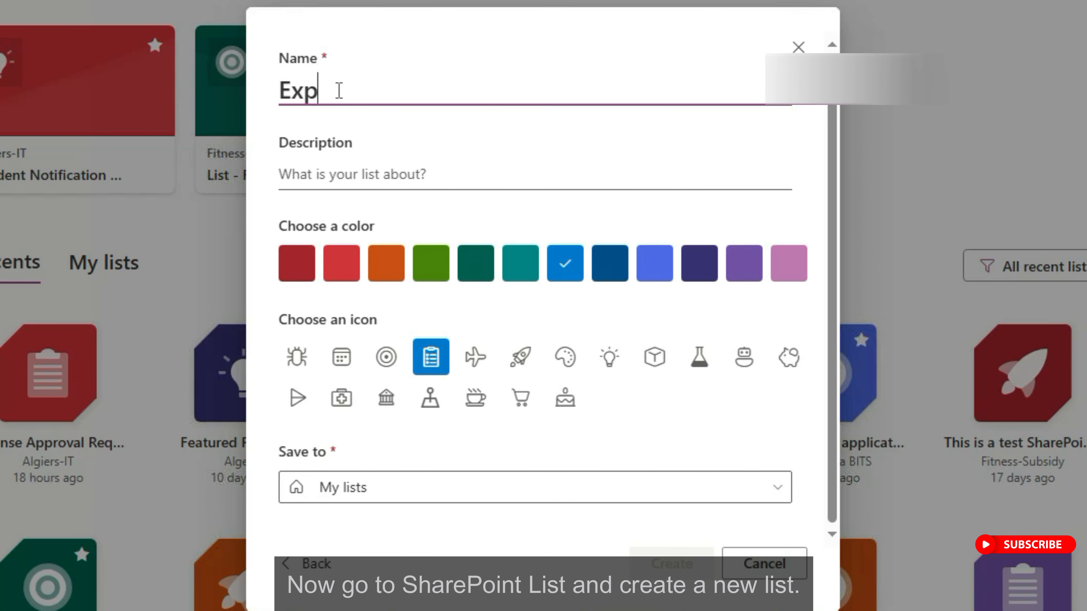
pyautogui.write('ense Approval Request')
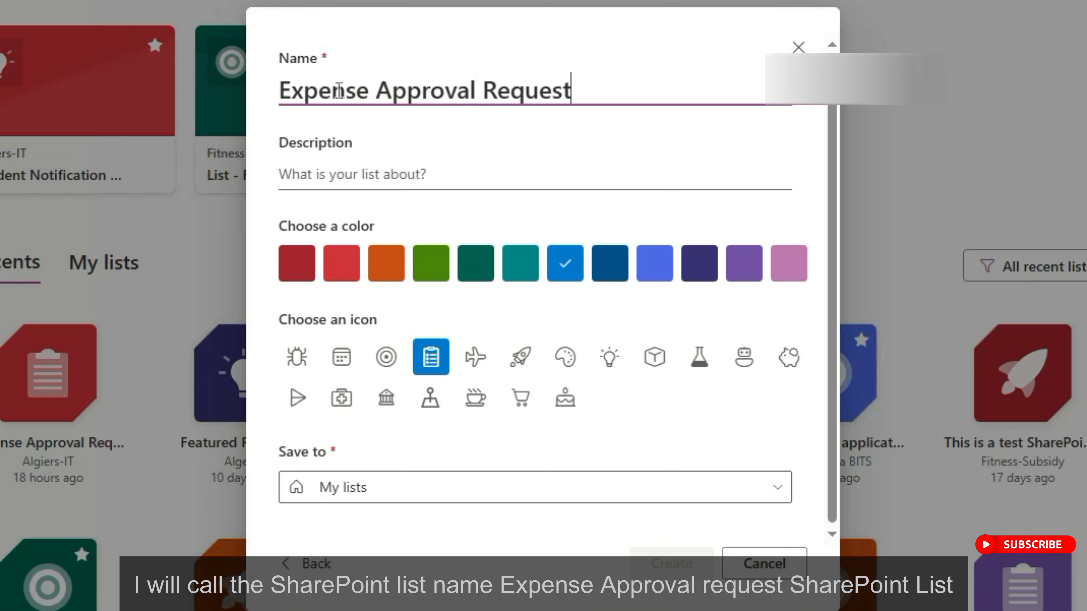
pyautogui.write(' - ')
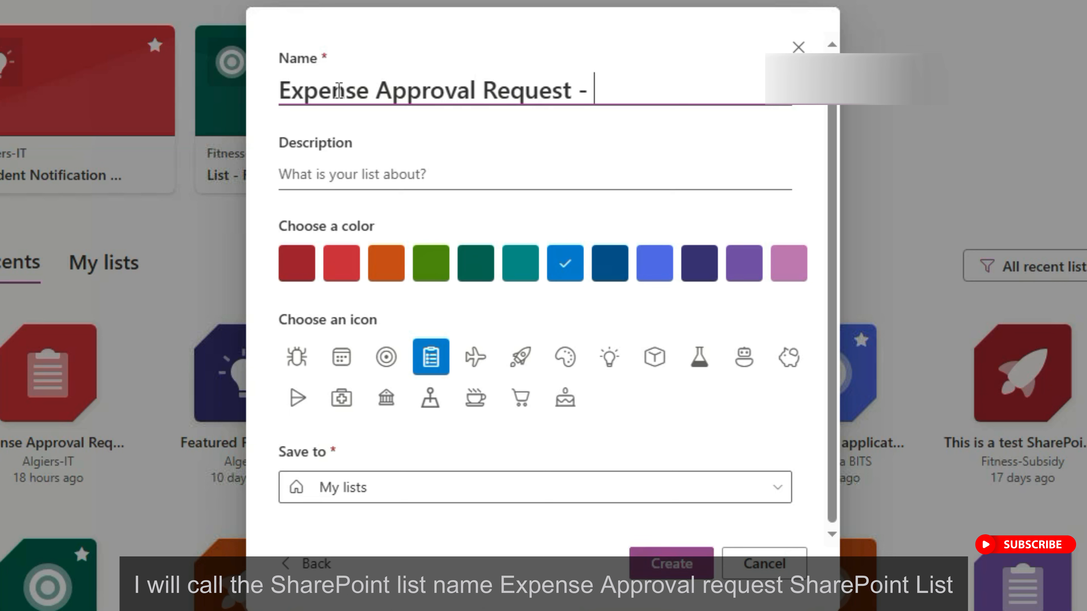
pyautogui.write('SPO List1')
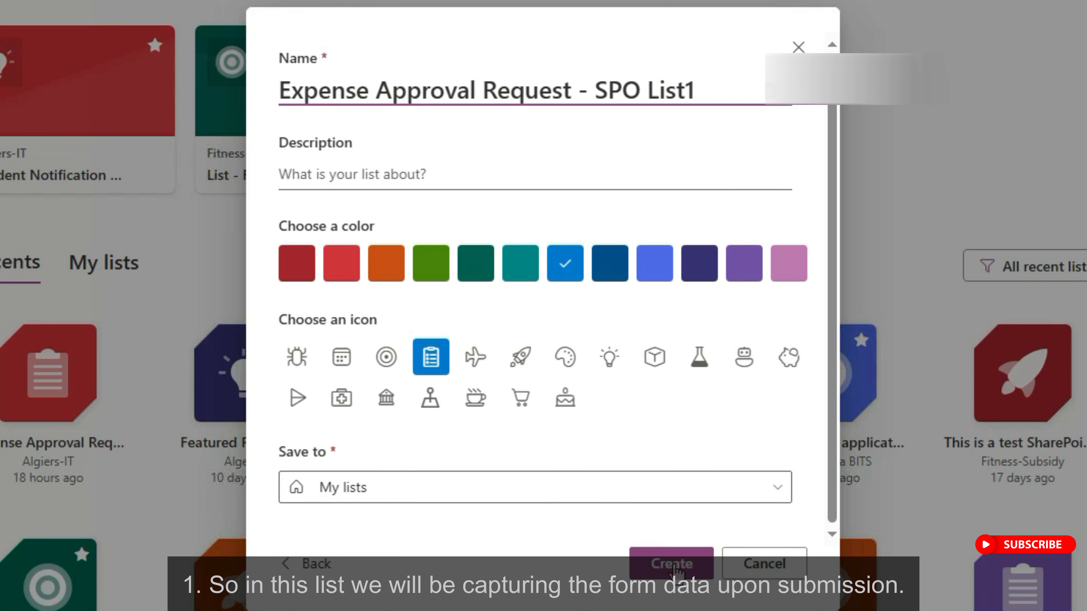
pyautogui.click(676, 568)
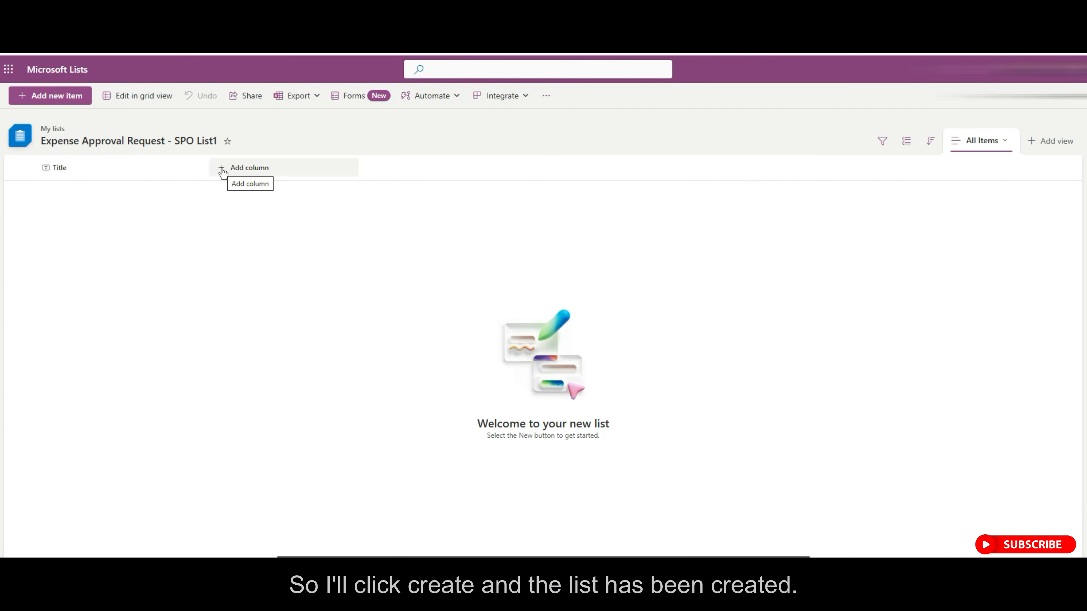
# Add three single-line text columns: Your Name, Expense Description and Amount ($).
pyautogui.click(222, 169)
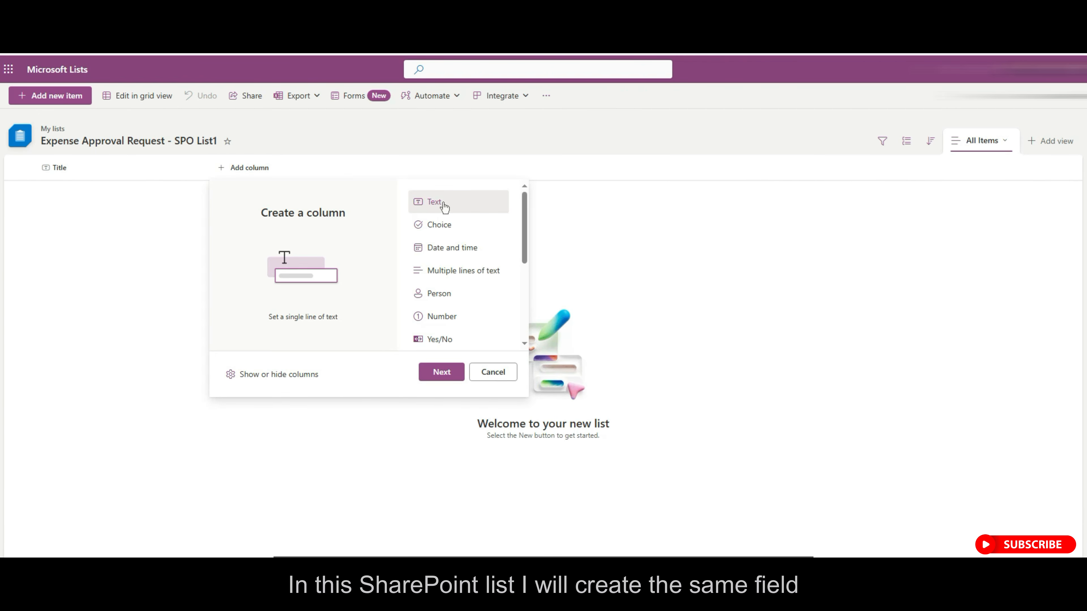
pyautogui.click(445, 372)
pyautogui.write('Your Name')
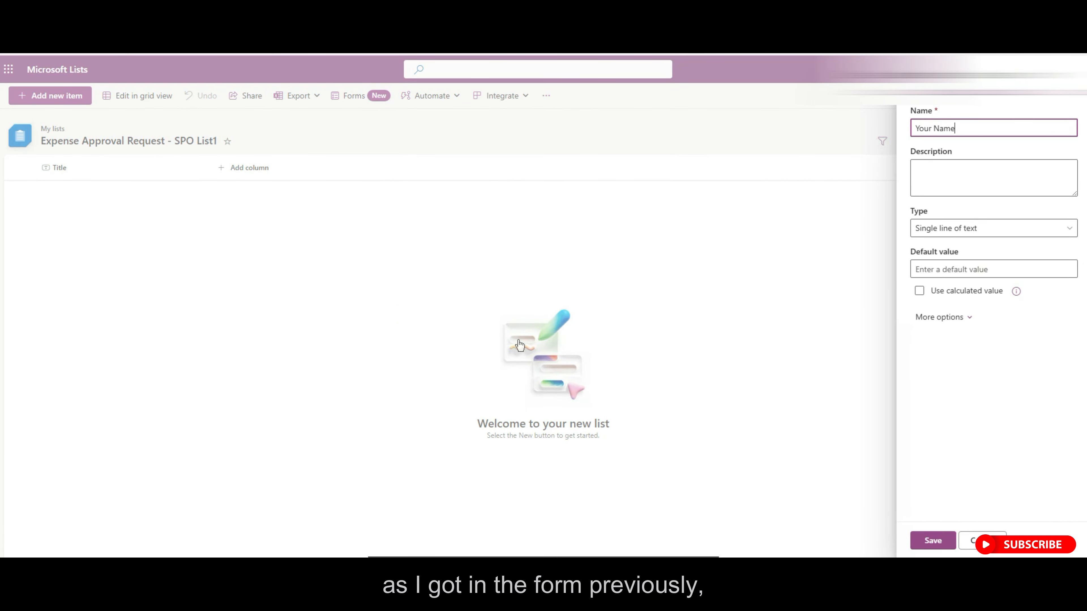
pyautogui.click(933, 540)
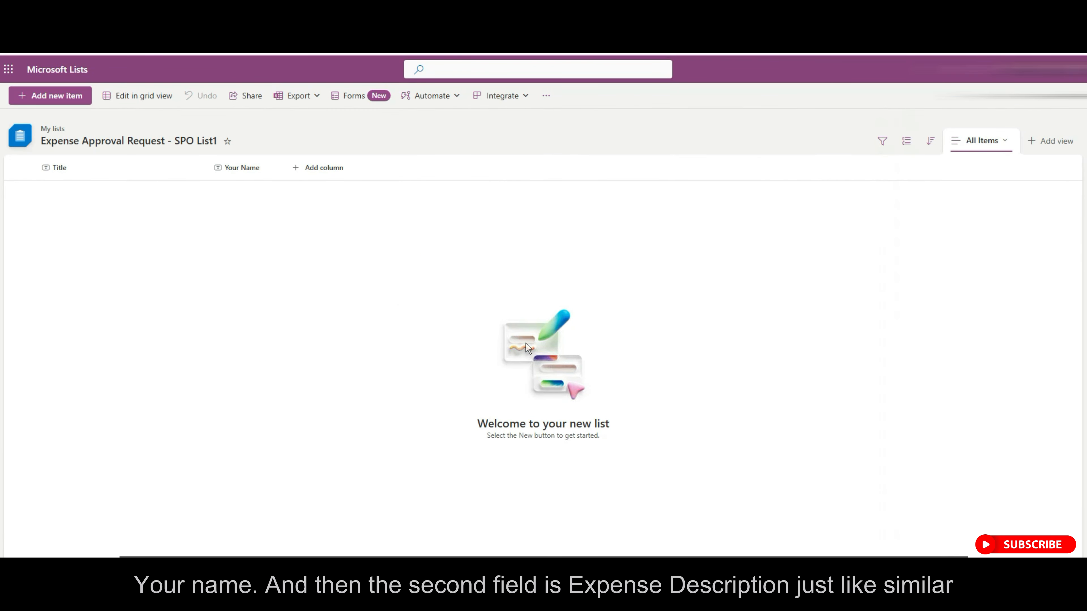
pyautogui.click(309, 168)
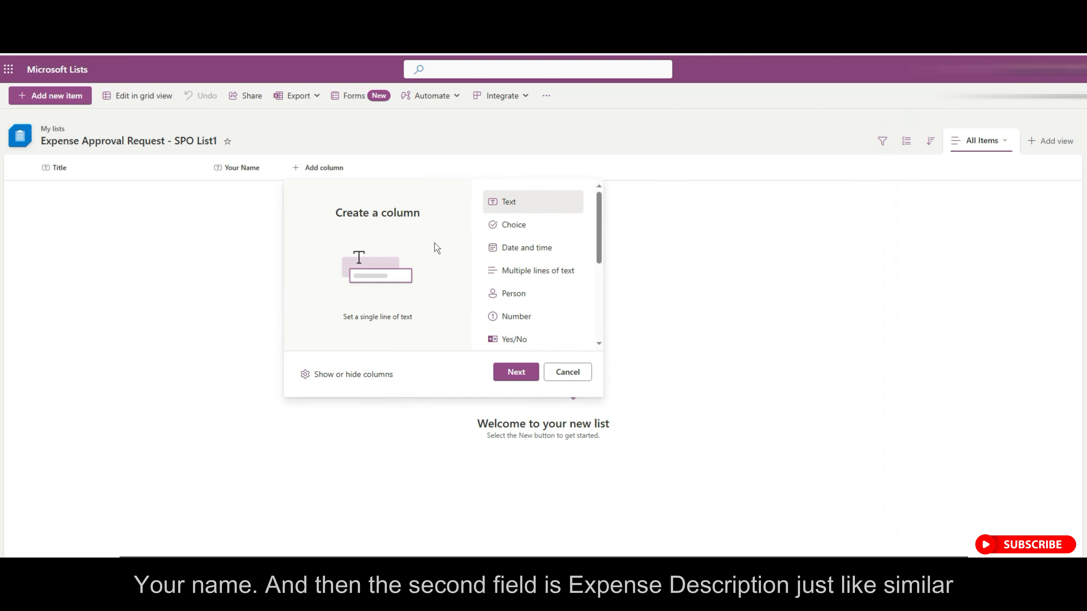
pyautogui.click(517, 372)
pyautogui.write('Exp')
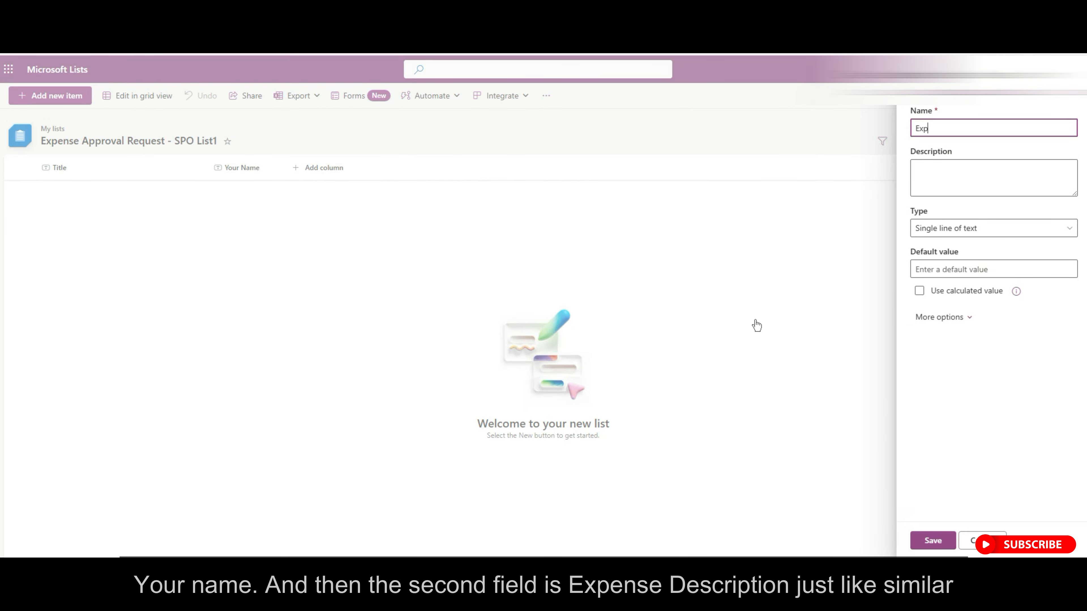
pyautogui.write('ense Description')
pyautogui.click(933, 541)
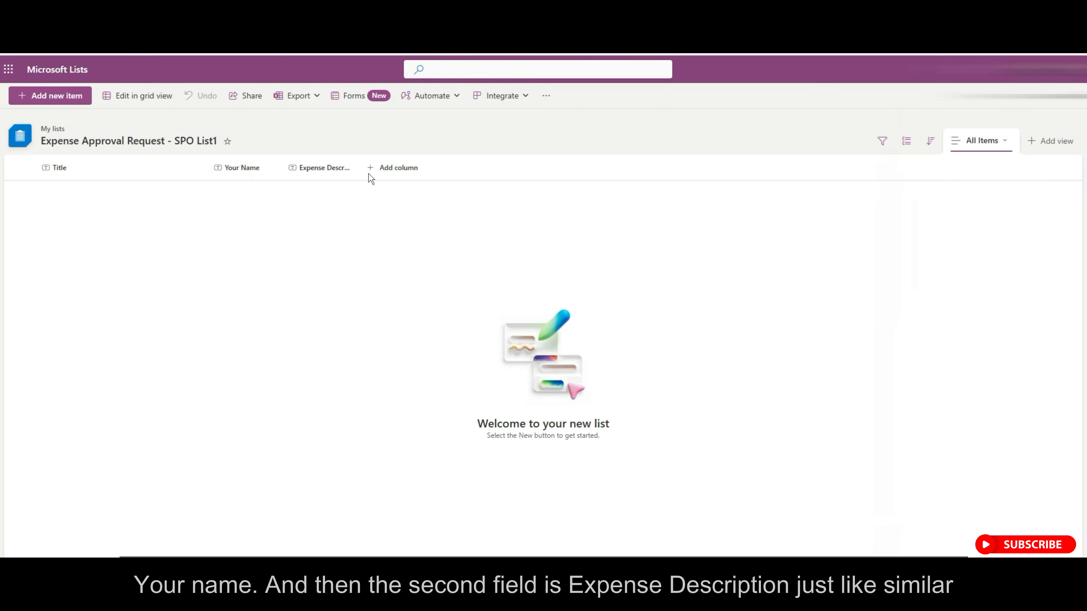
pyautogui.click(377, 168)
pyautogui.click(598, 370)
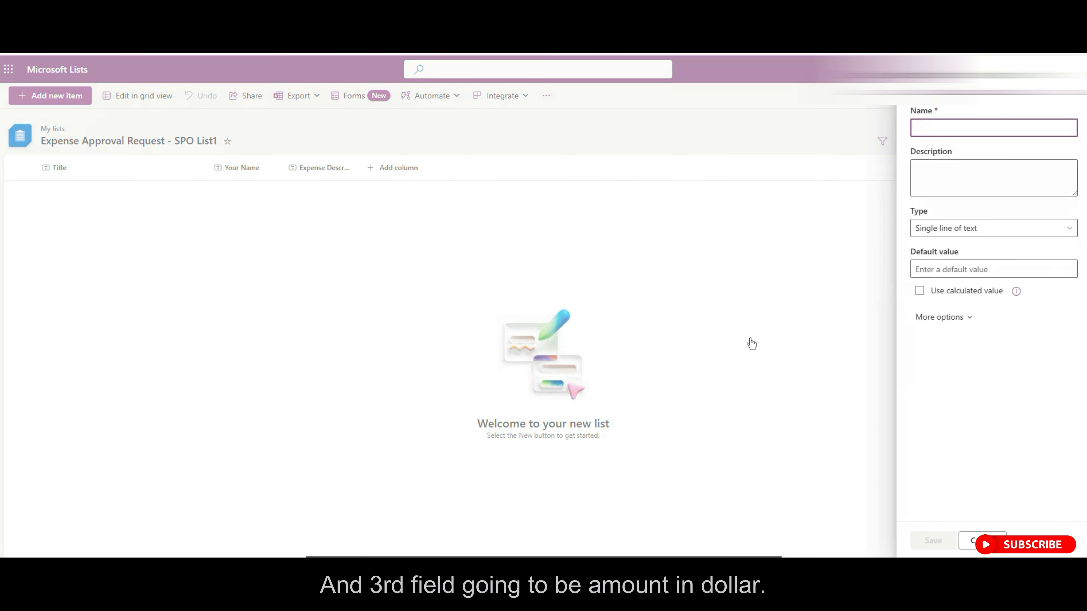
pyautogui.write('Amount ($')
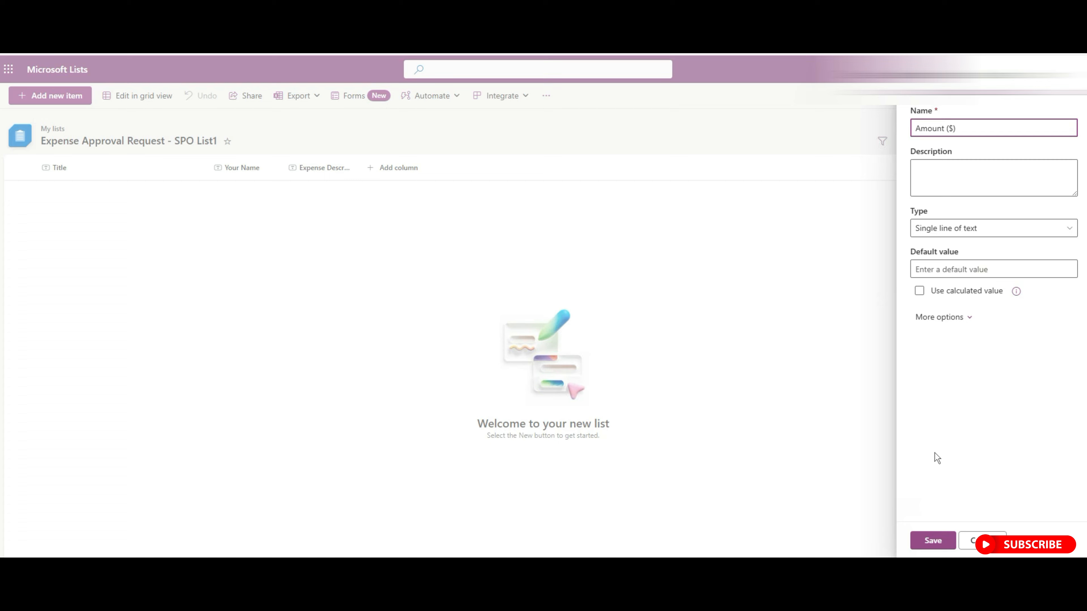
pyautogui.click(933, 541)
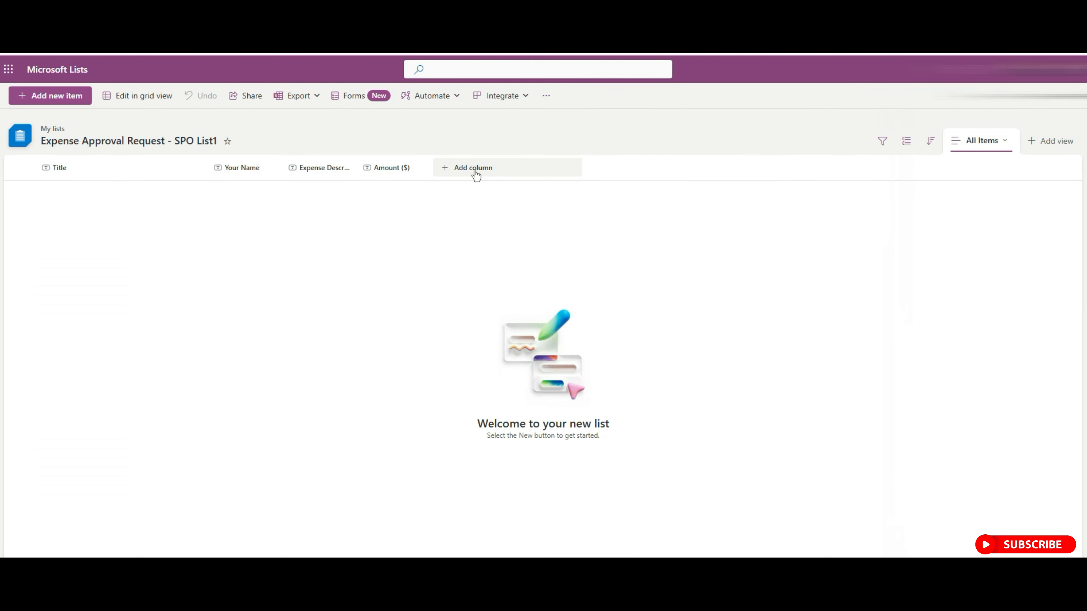
# Start a choice column named Status with its first choice labelled Pending.
pyautogui.click(445, 174)
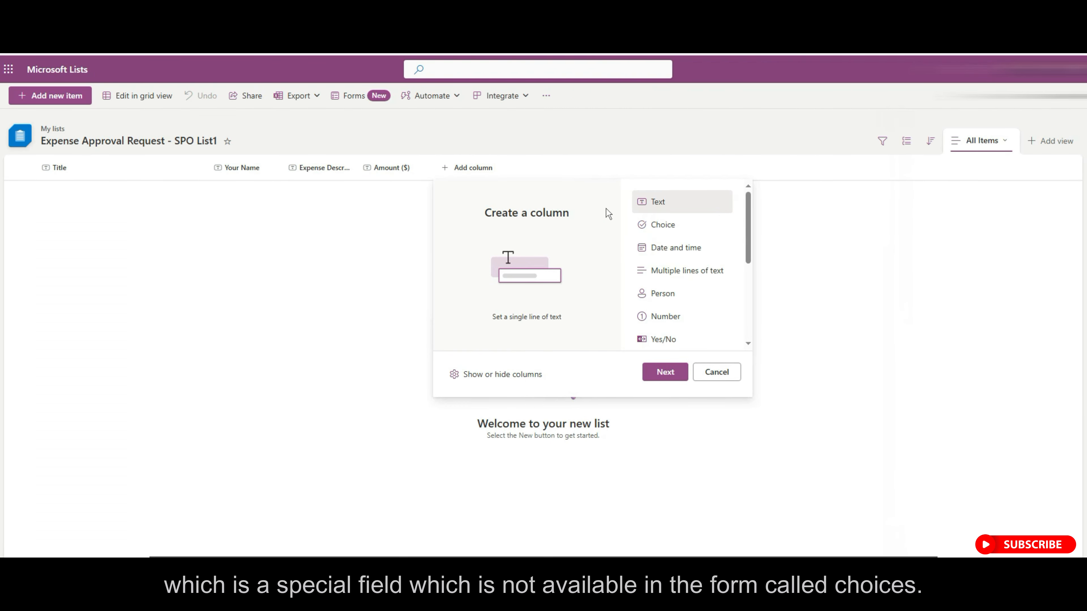
pyautogui.click(664, 227)
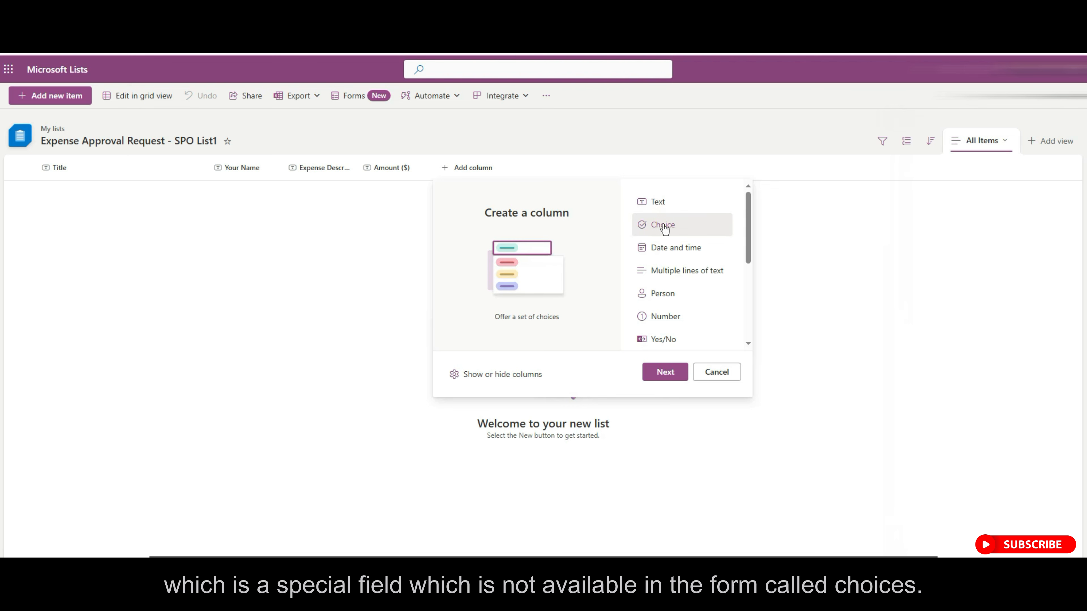
pyautogui.click(663, 372)
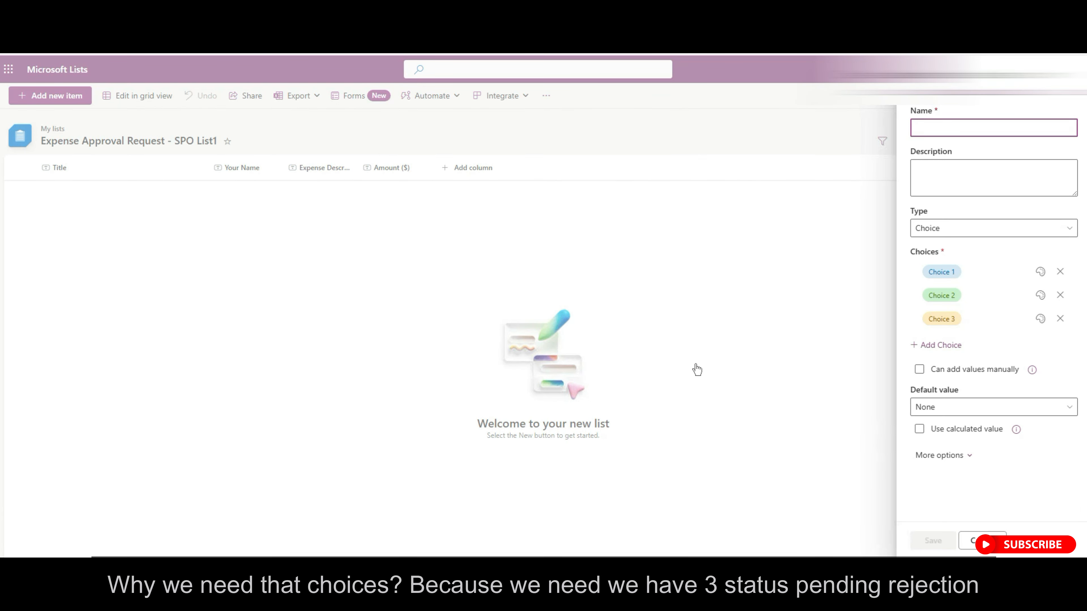
pyautogui.write('Pending')
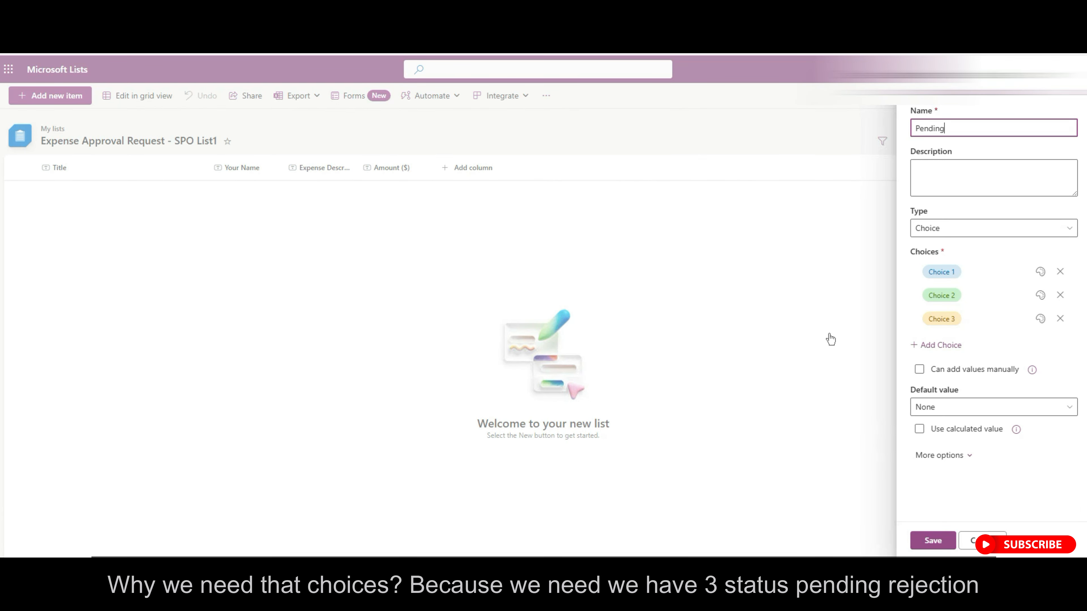
pyautogui.doubleClick(926, 128)
pyautogui.write('Status')
pyautogui.click(942, 272)
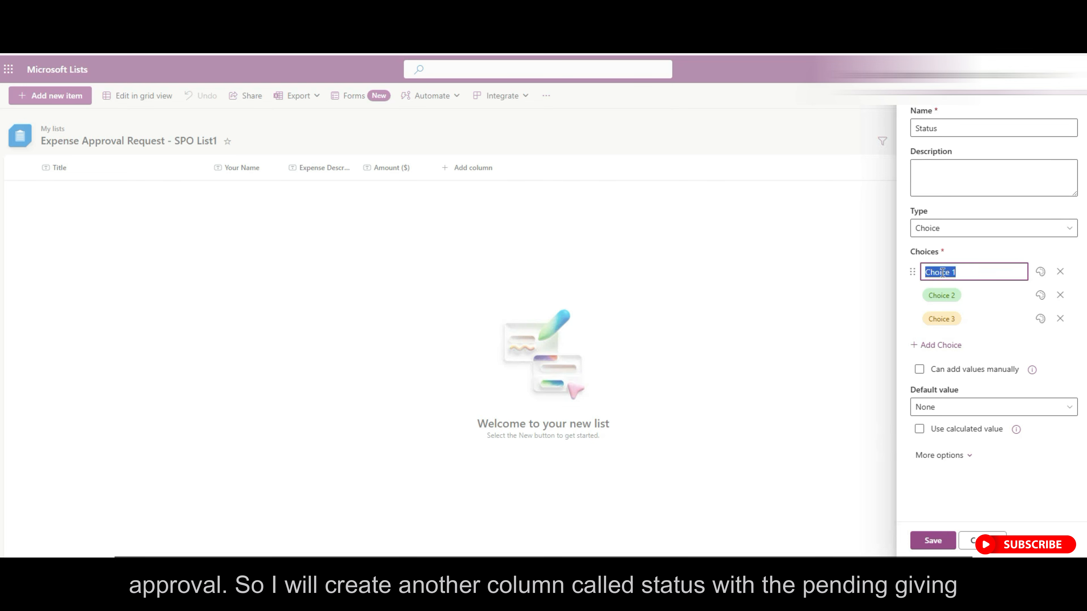
pyautogui.write('Pending')
# Colour Pending blue, add Approved in green and Rejected in red, then save the column.
pyautogui.click(1040, 273)
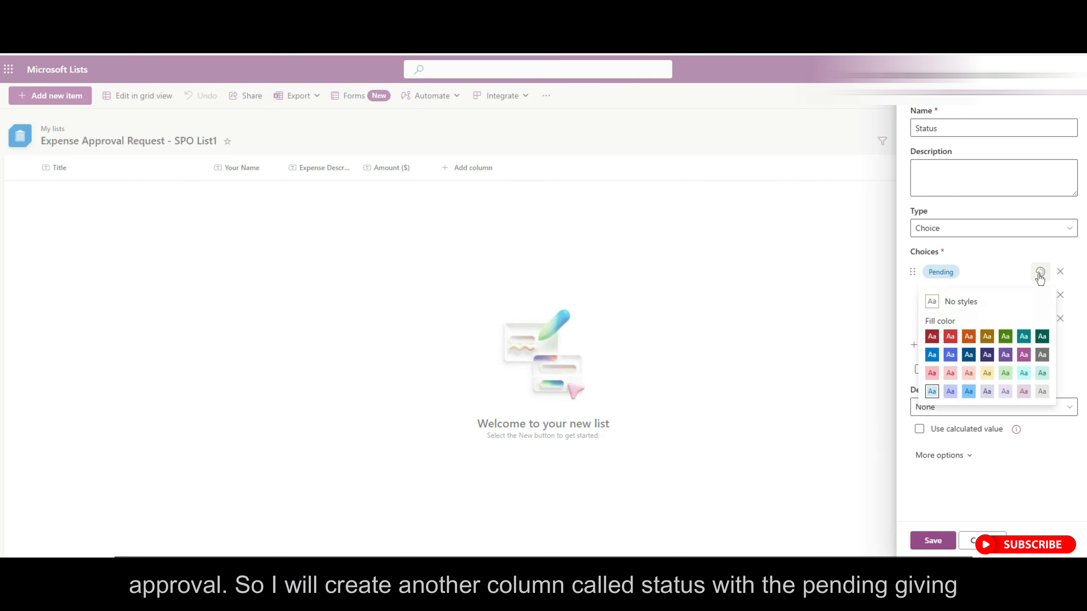
pyautogui.click(969, 355)
pyautogui.click(938, 293)
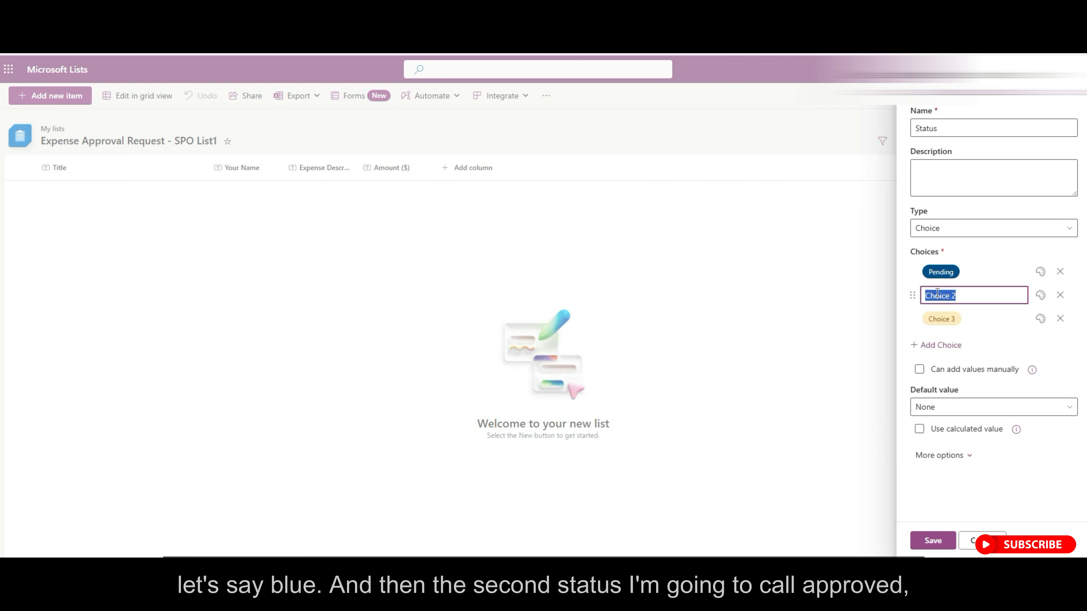
pyautogui.write('Approved')
pyautogui.click(1040, 295)
pyautogui.click(1009, 353)
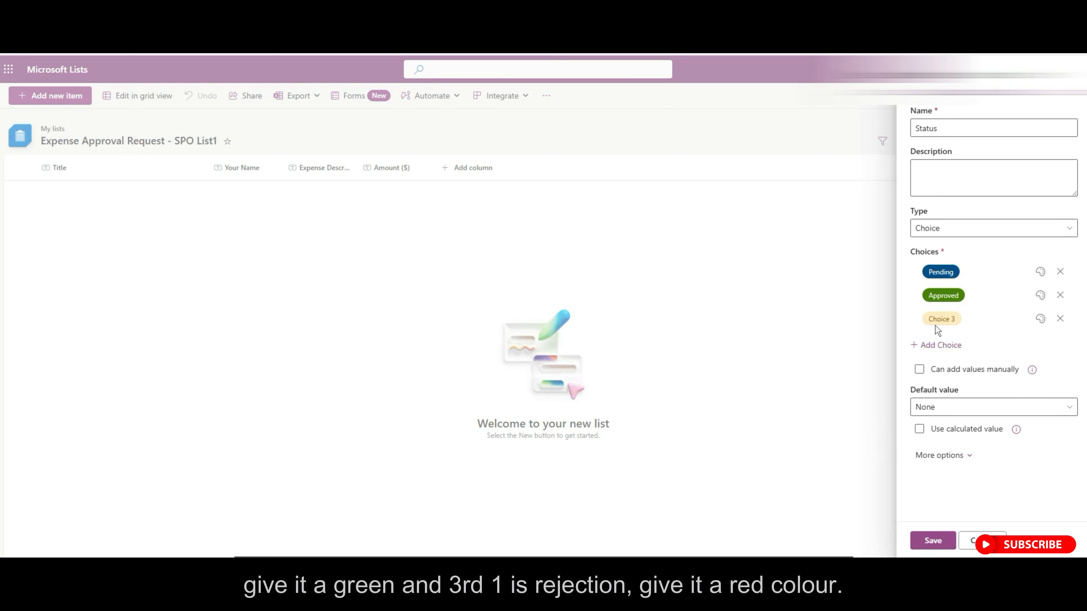
pyautogui.click(936, 321)
pyautogui.write('Rejected')
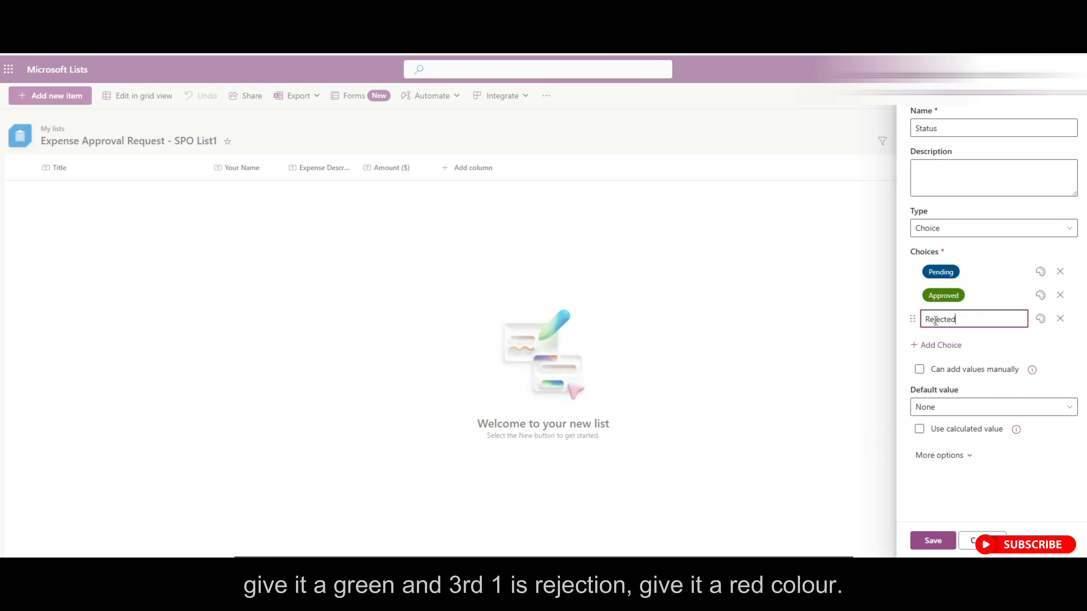
pyautogui.click(1040, 319)
pyautogui.click(949, 383)
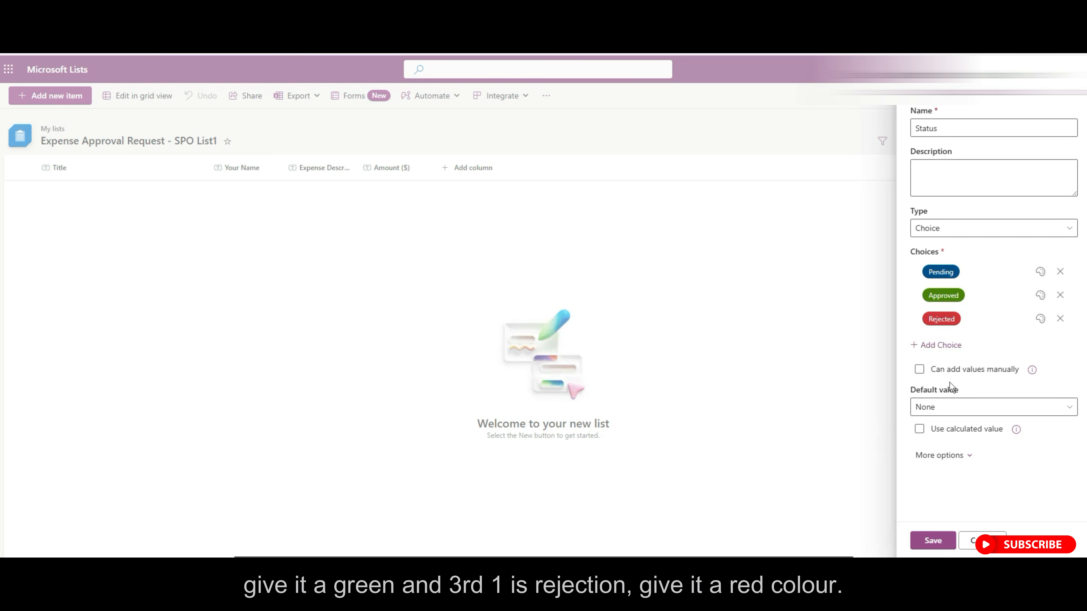
pyautogui.click(934, 542)
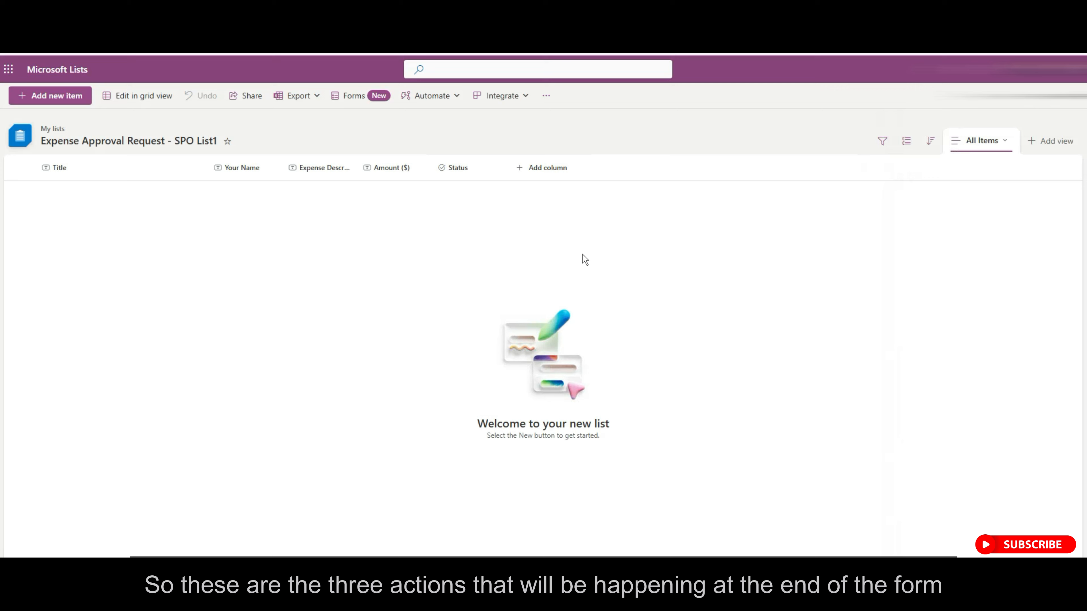
# Add a multiple-lines-of-text column named Comments.
pyautogui.click(517, 170)
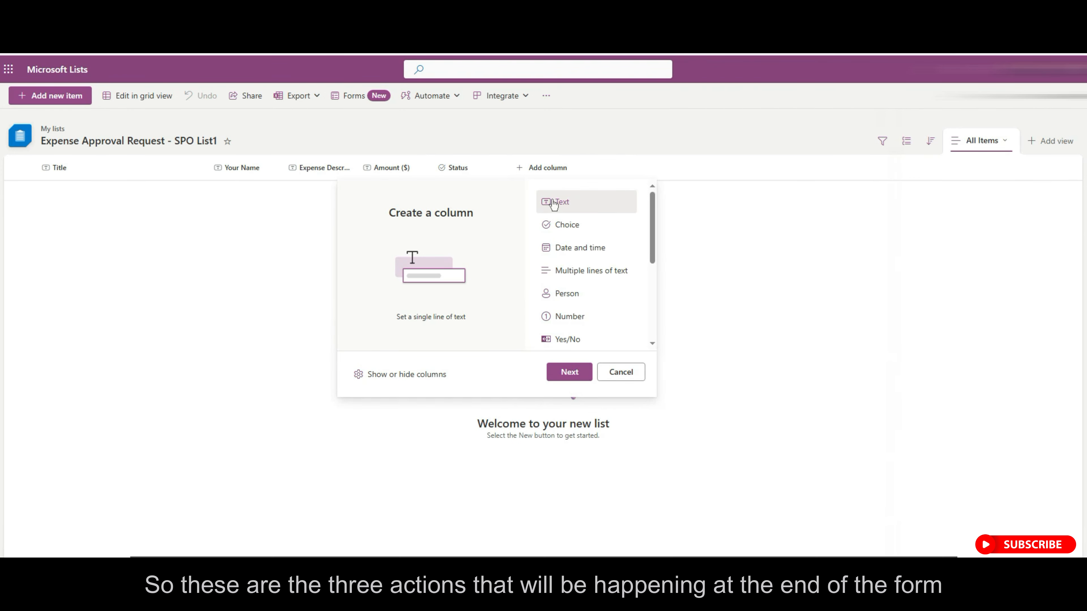
pyautogui.click(583, 271)
pyautogui.click(580, 373)
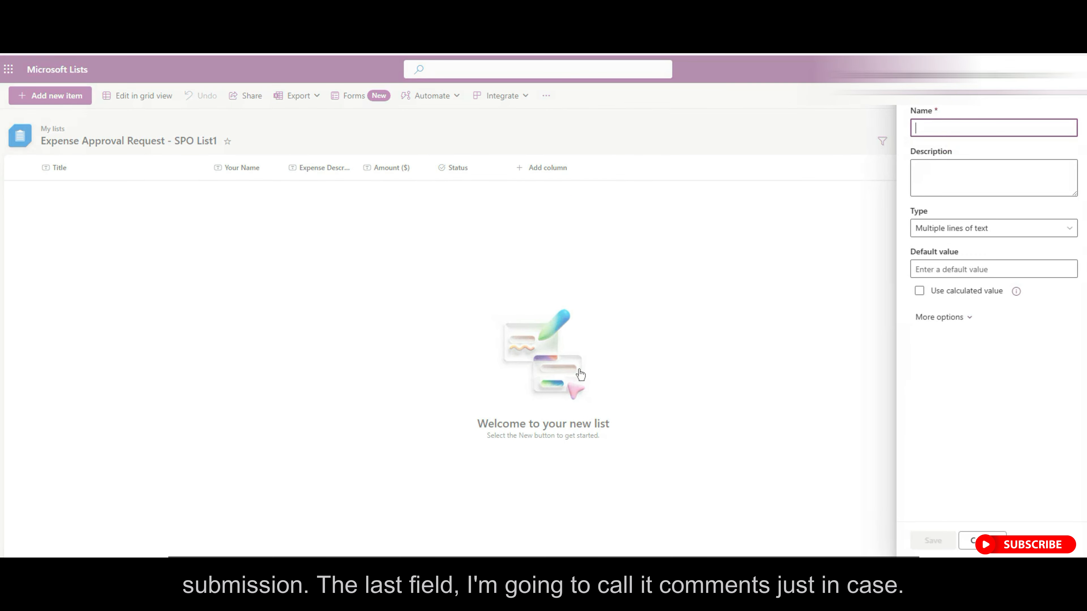
pyautogui.write('Comments')
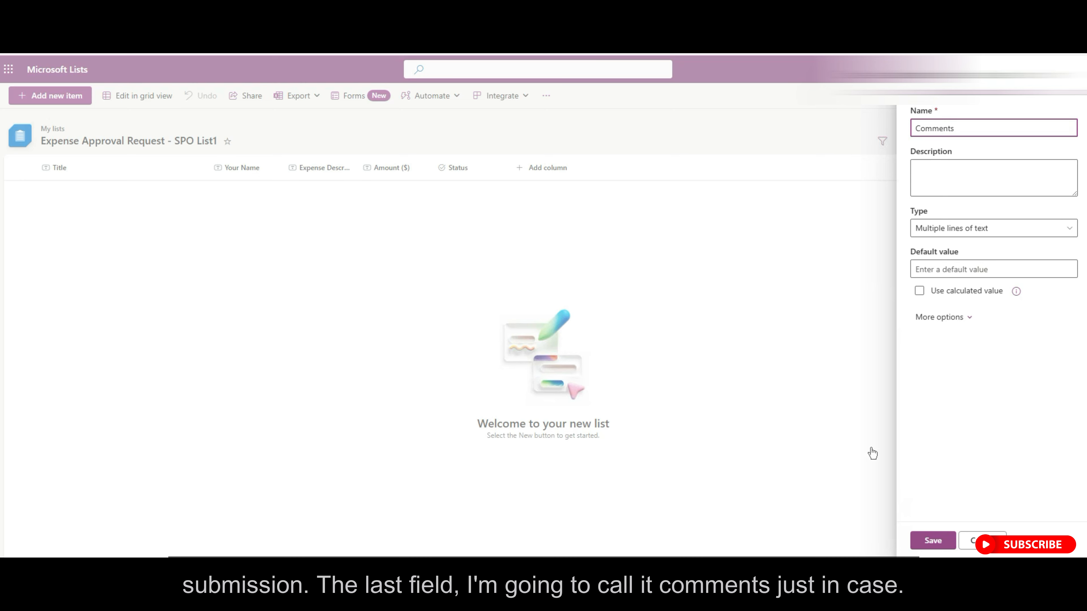
pyautogui.click(935, 540)
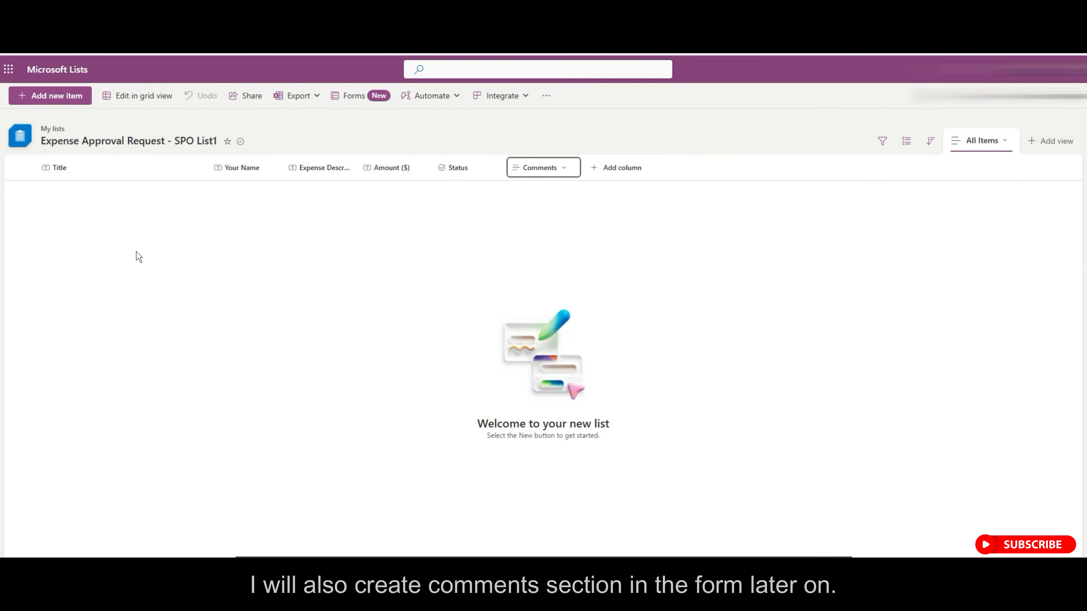
# Hide the Title column and widen the Expense Description and Comments columns.
pyautogui.click(73, 168)
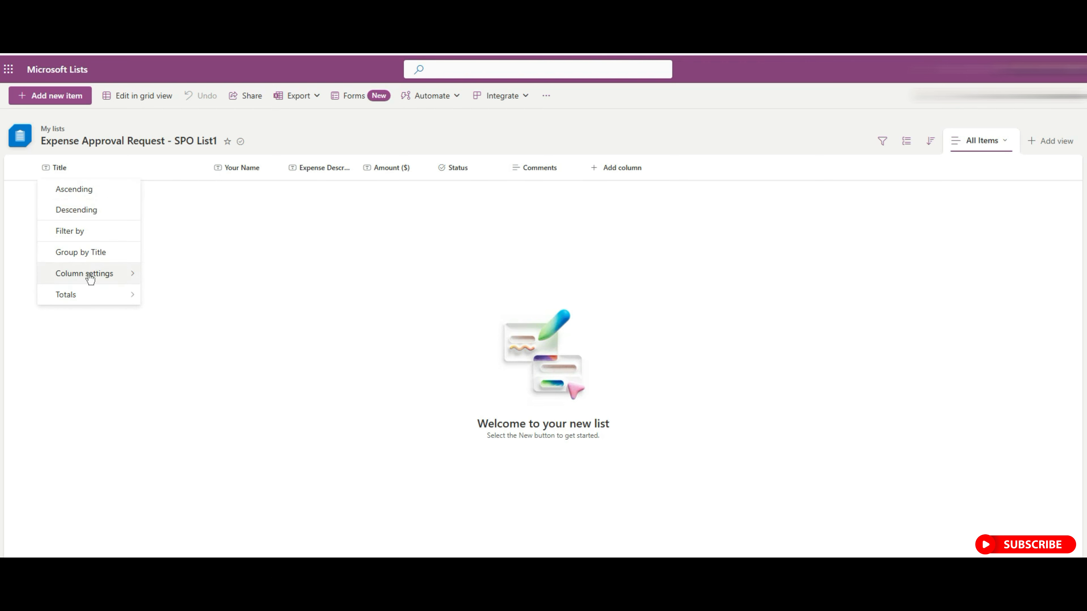
pyautogui.moveTo(116, 274)
pyautogui.click(190, 294)
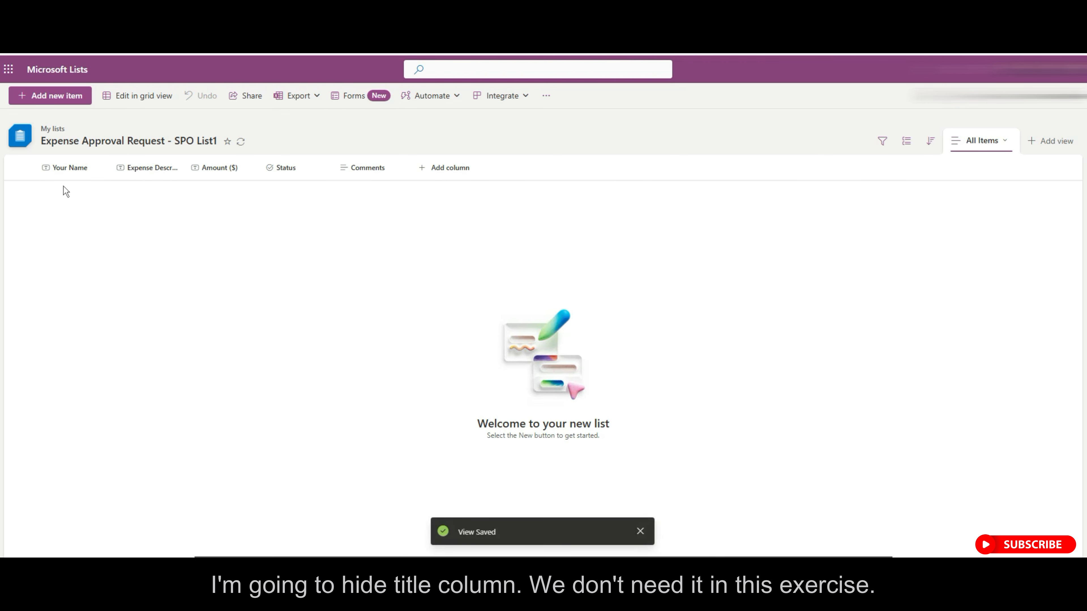
pyautogui.moveTo(185, 178); pyautogui.dragTo(236, 182)
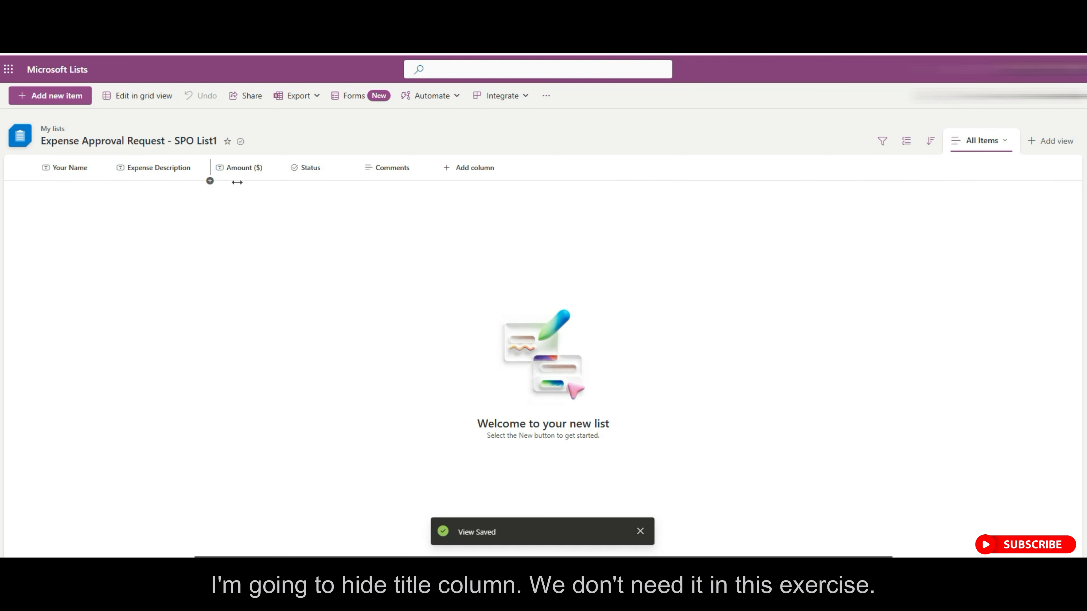
pyautogui.moveTo(437, 181); pyautogui.dragTo(522, 183)
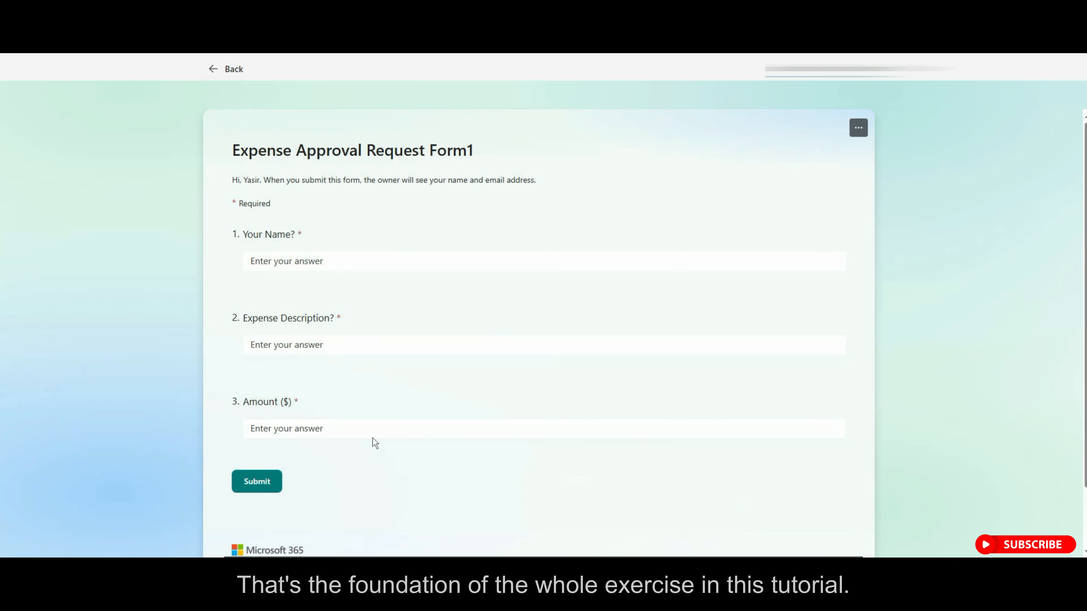
# Return from preview to the form editor and add a fourth text question titled 'Comments'.
pyautogui.click(221, 70)
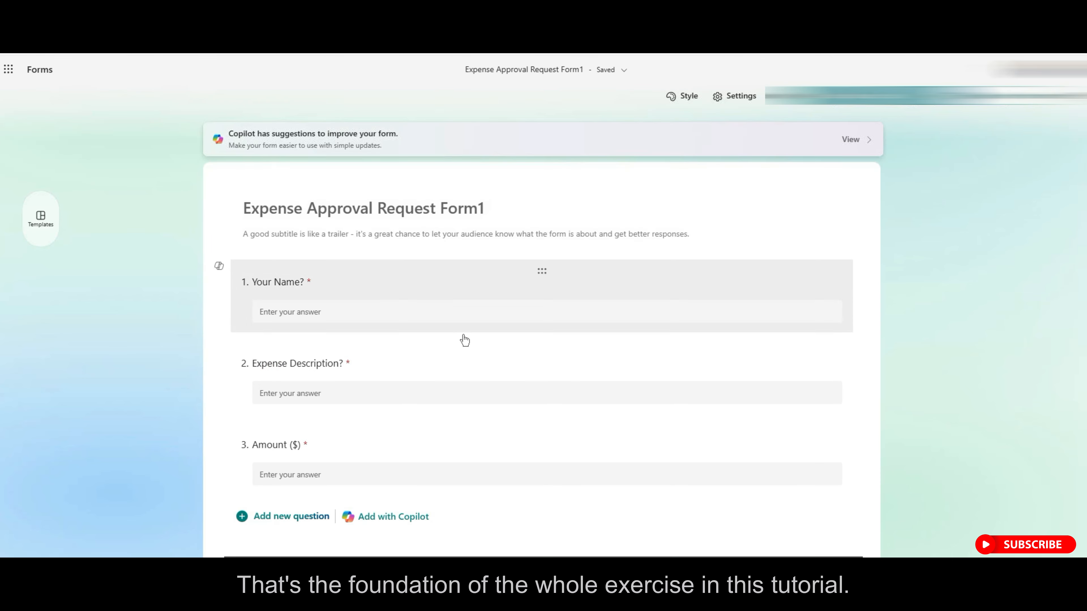
pyautogui.scroll(-2, 463, 340)
pyautogui.click(309, 450)
pyautogui.click(478, 493)
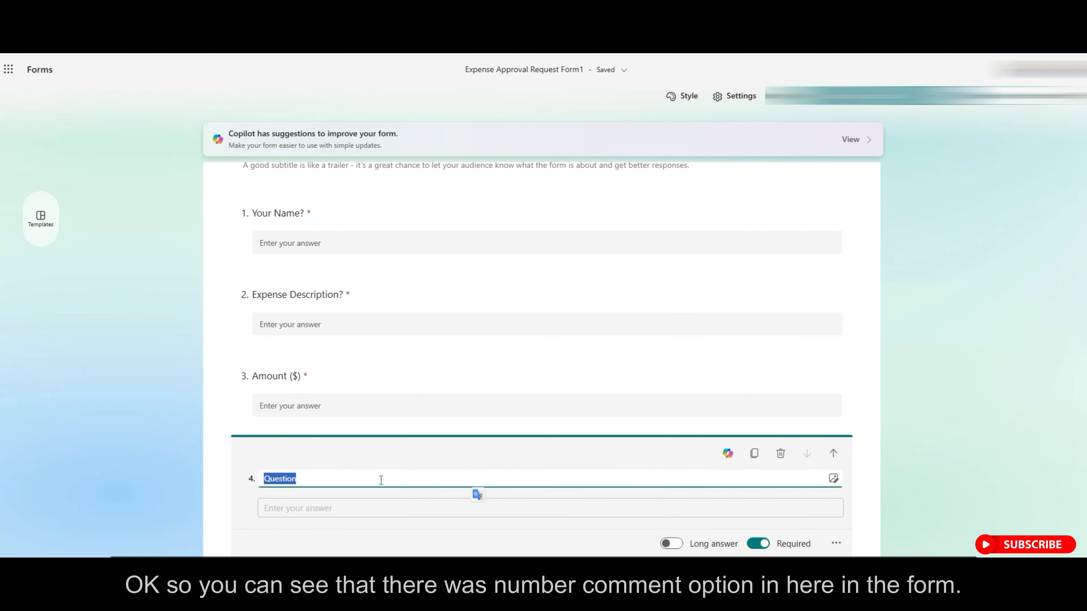
pyautogui.write('Comments')
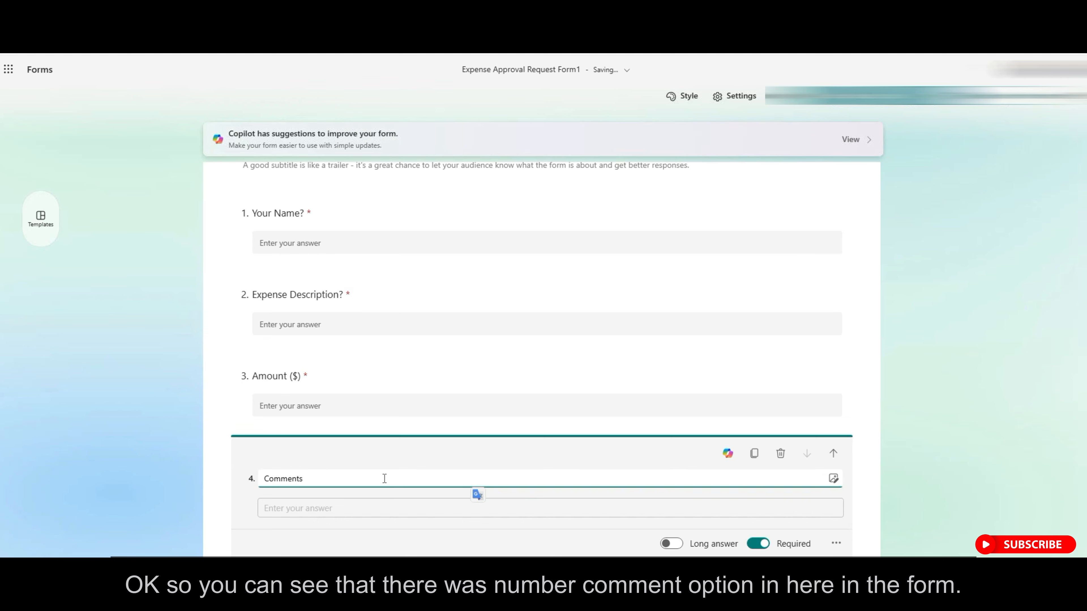
pyautogui.scroll(-3, 737, 451)
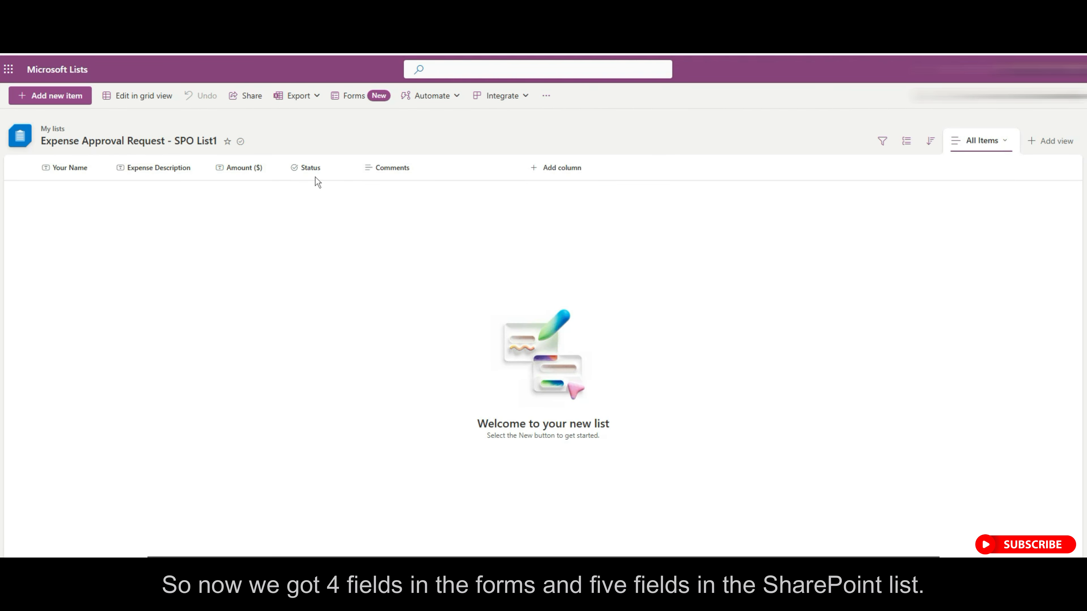
# Launch Power Automate from the app launcher and start an automated cloud flow.
pyautogui.click(10, 71)
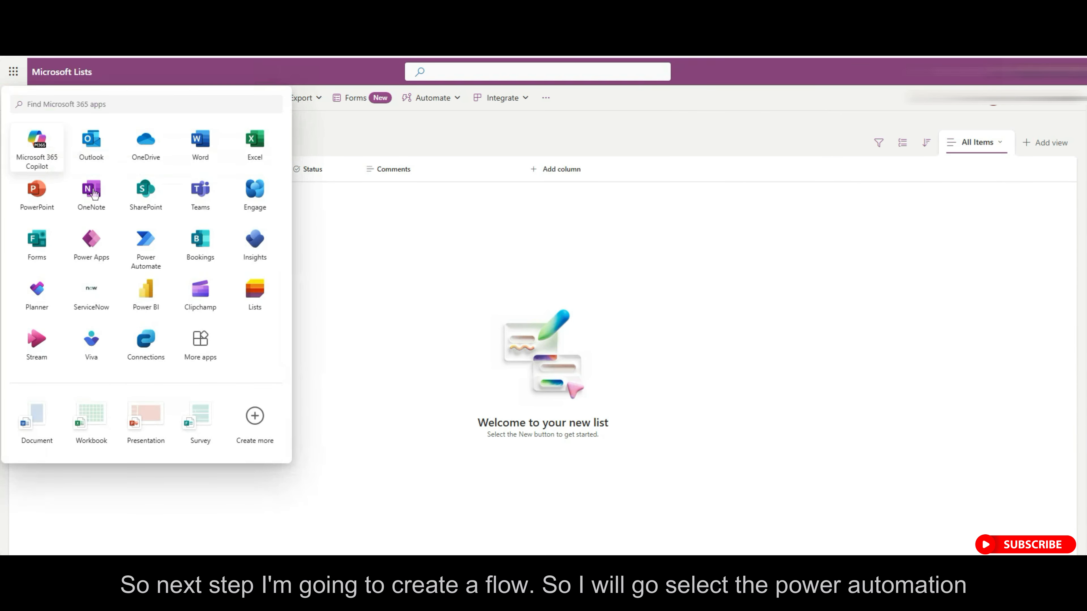
pyautogui.click(147, 245)
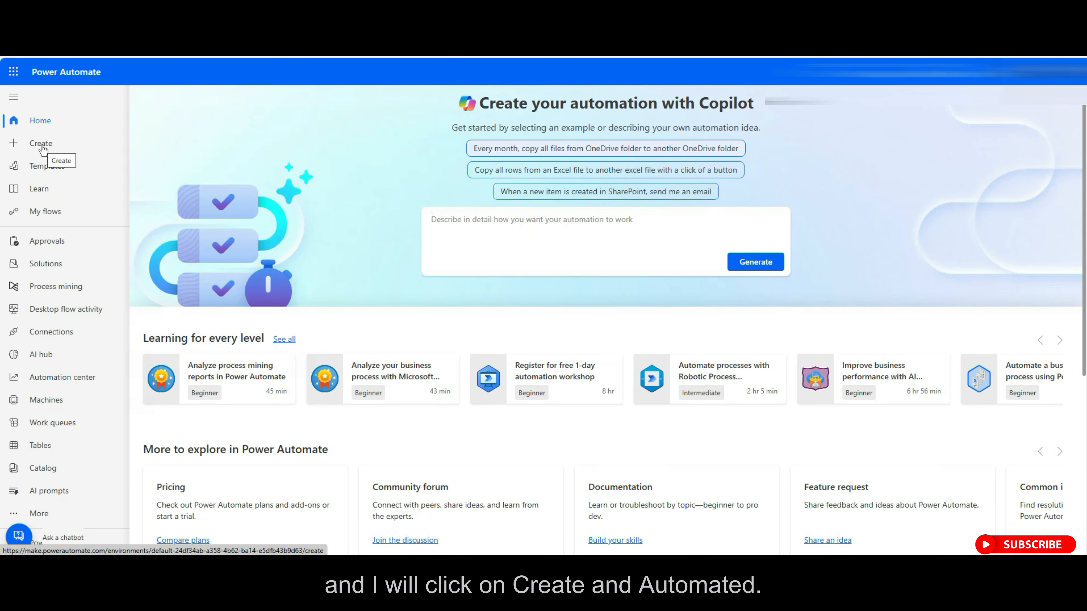
pyautogui.click(42, 146)
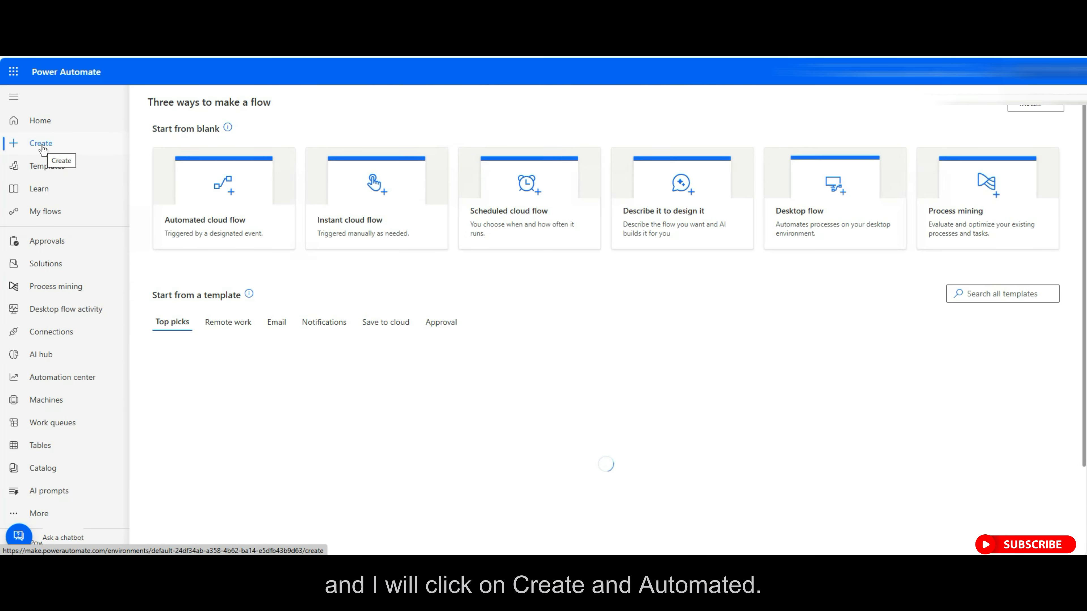
pyautogui.click(222, 196)
pyautogui.click(587, 205)
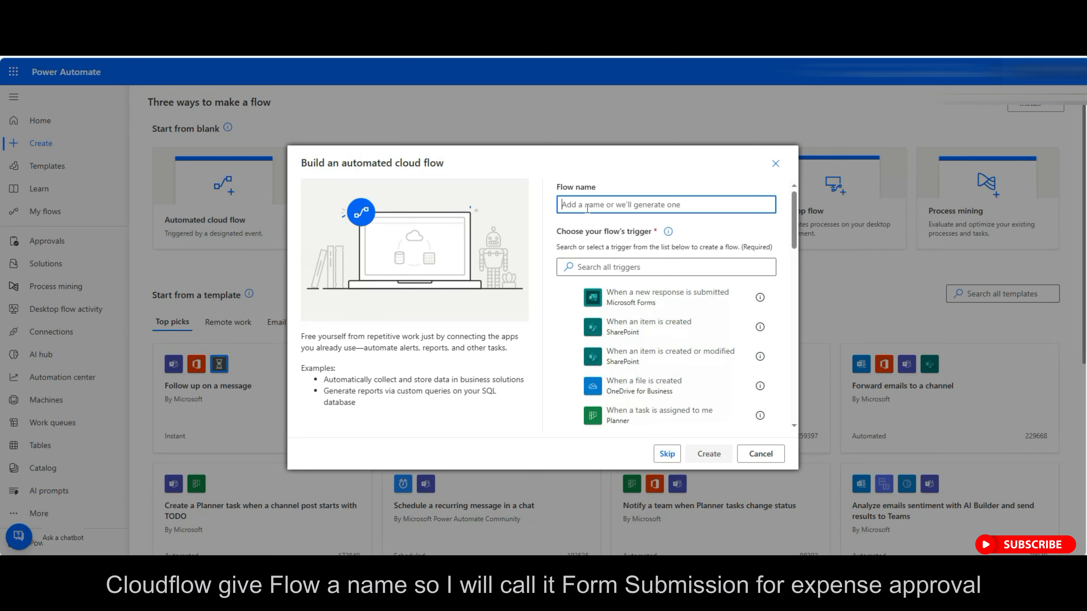
# Create the flow 'Form Submission for Expense Approval Request1' with the Forms 'When a new response is submitted' trigger.
pyautogui.write('Form')
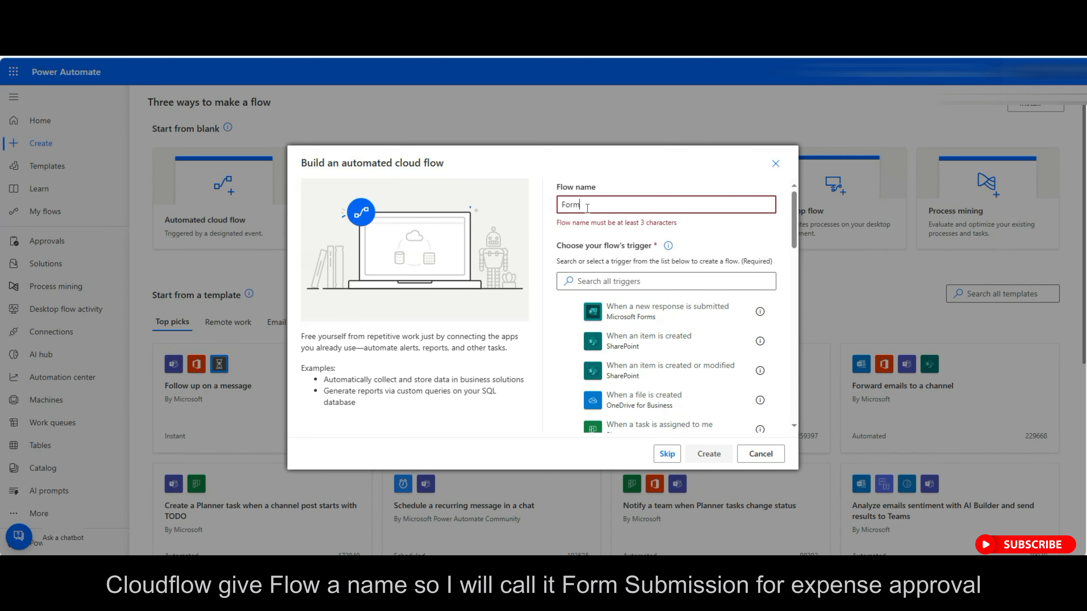
pyautogui.write(' Submissio')
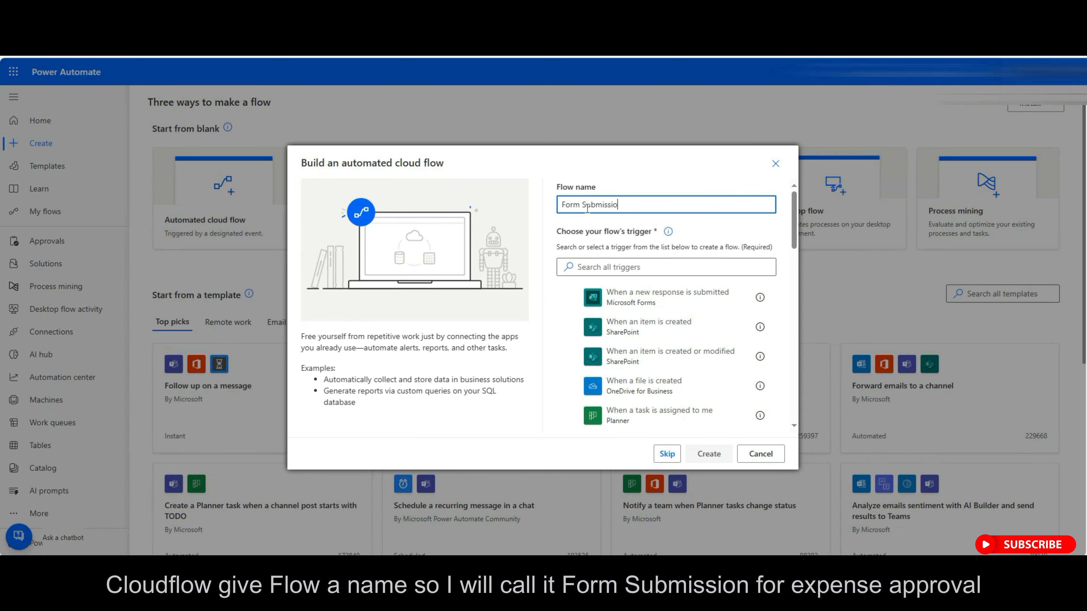
pyautogui.write('n for Expense Approval Request1')
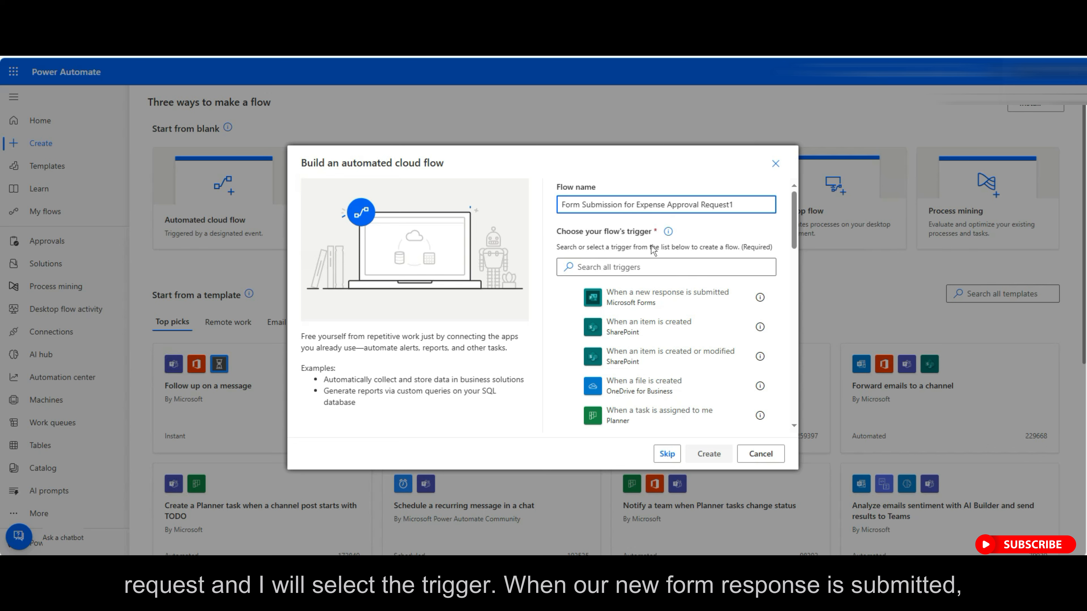
pyautogui.click(660, 297)
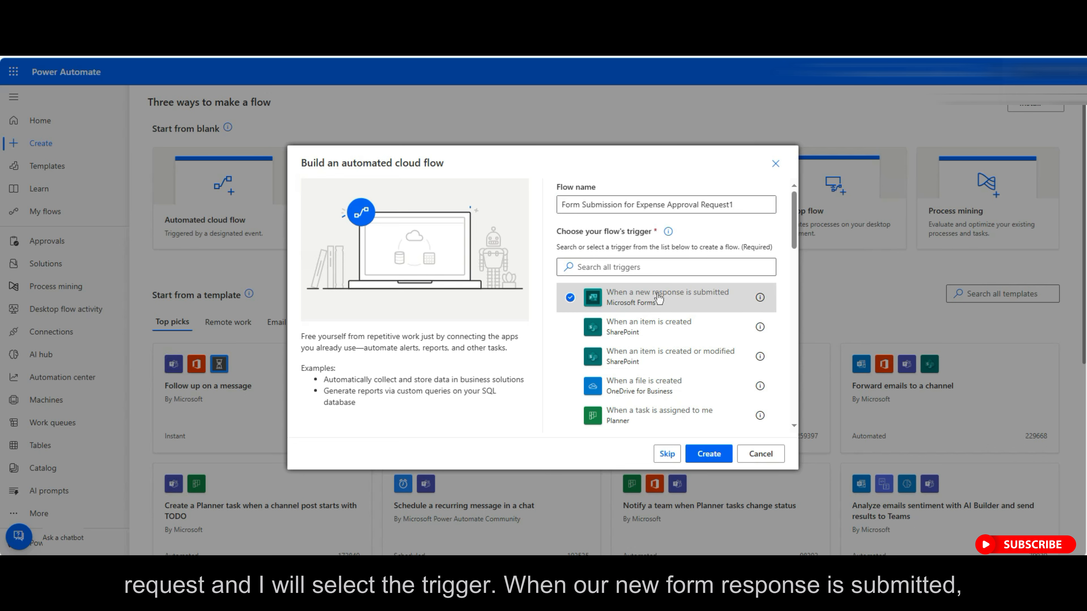
pyautogui.click(714, 459)
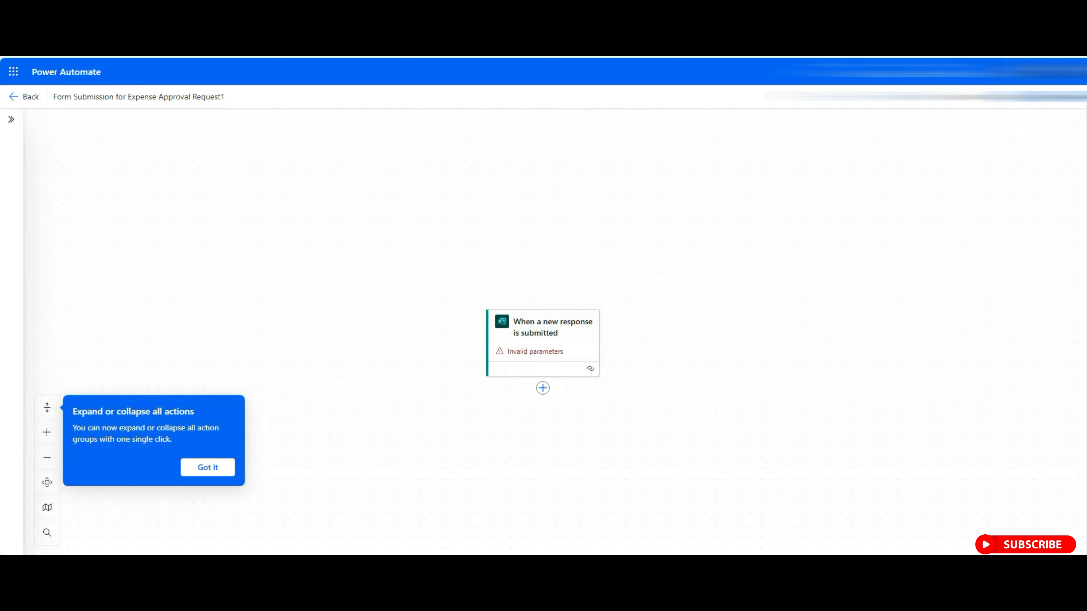
# Switch to the classic designer and set the trigger's form to Expense Approval Request Form1.
pyautogui.click(1049, 128)
pyautogui.click(538, 329)
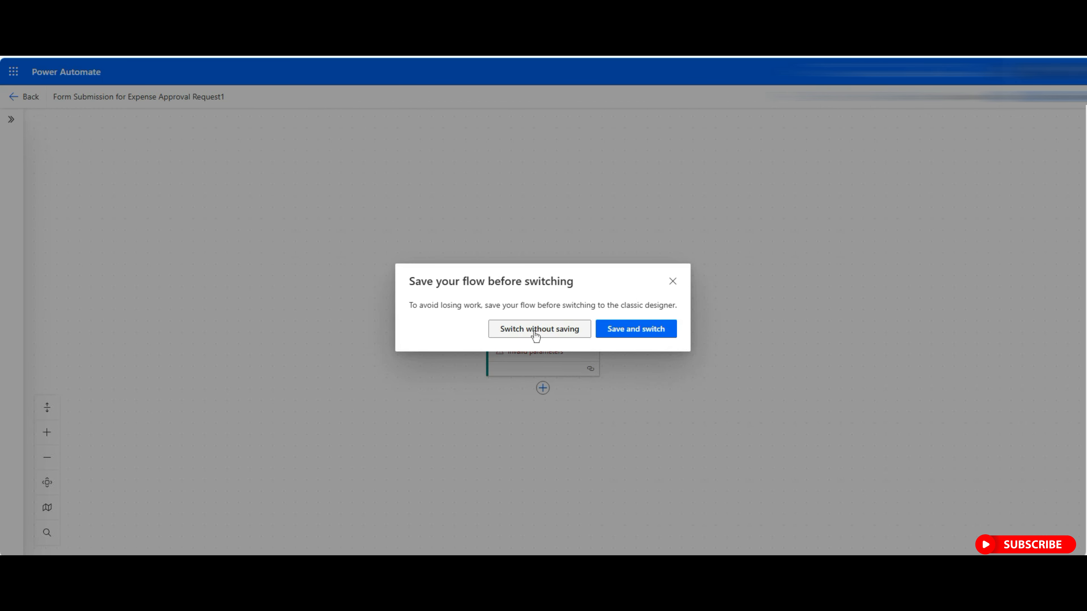
pyautogui.click(598, 124)
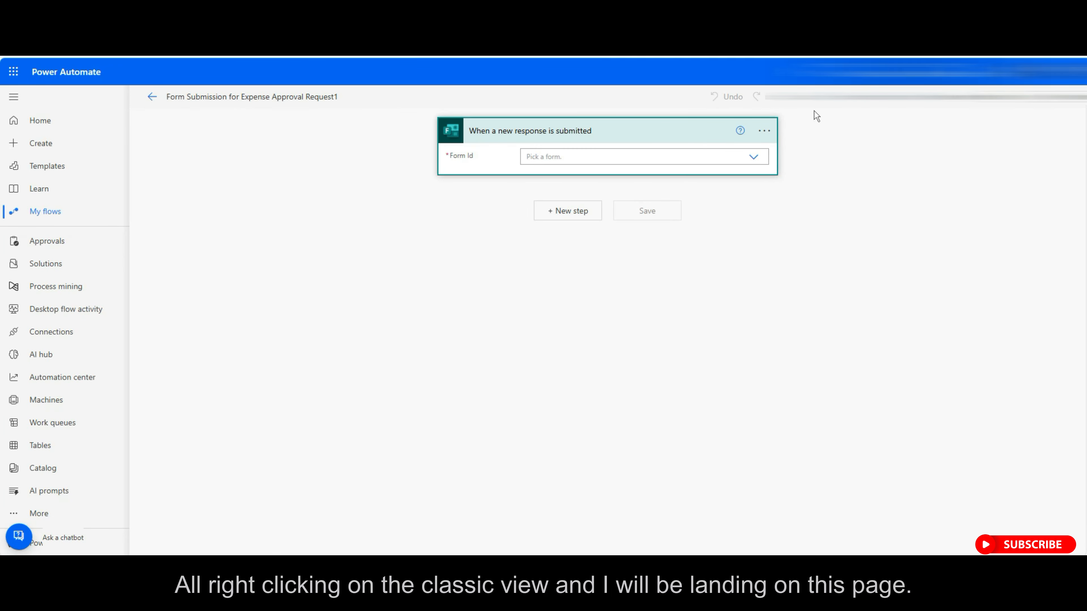
pyautogui.click(753, 157)
pyautogui.click(591, 193)
# Add a Get response details step for Expense Approval Request Form1 using the trigger's Response Id.
pyautogui.click(583, 214)
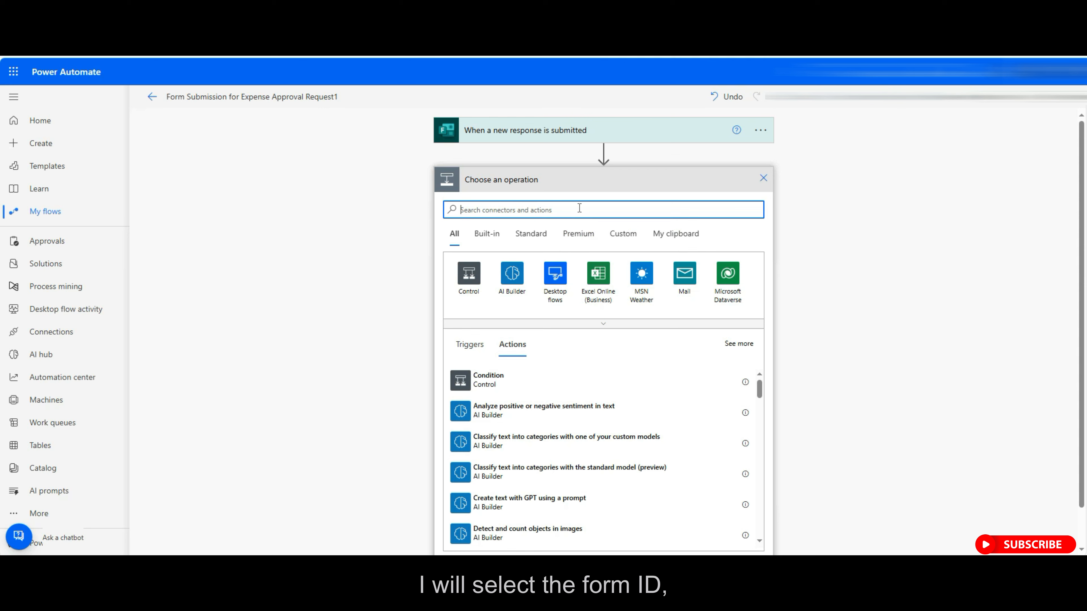
pyautogui.write('get re')
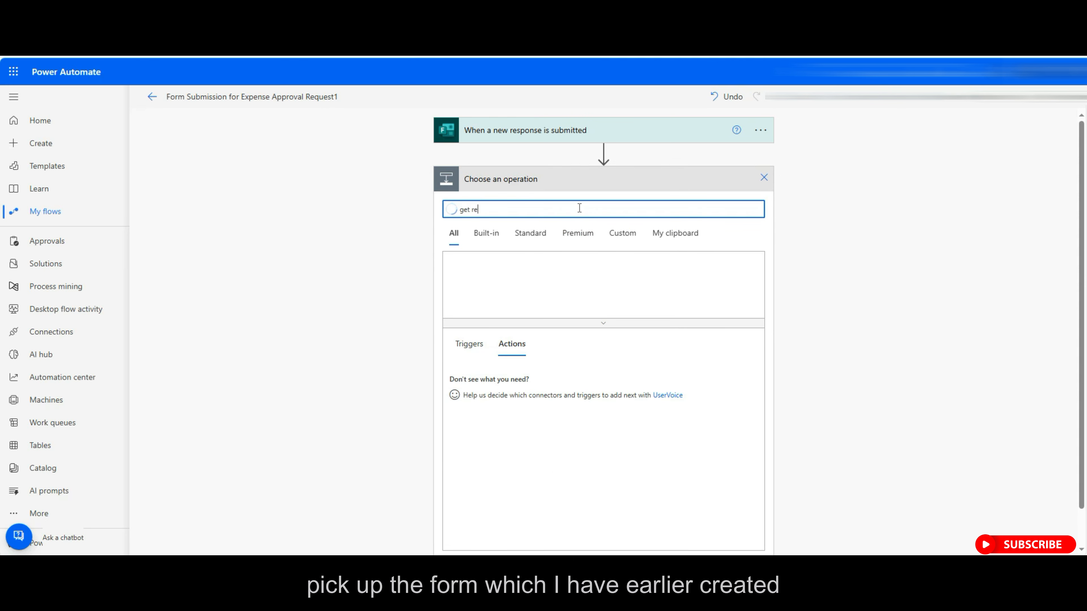
pyautogui.write('sponse de')
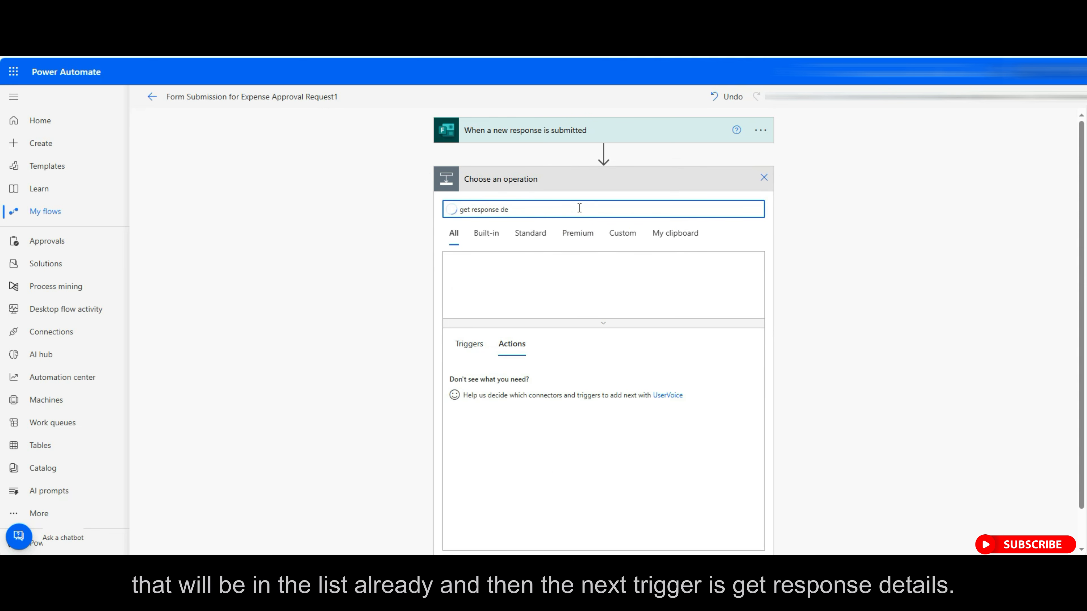
pyautogui.click(509, 384)
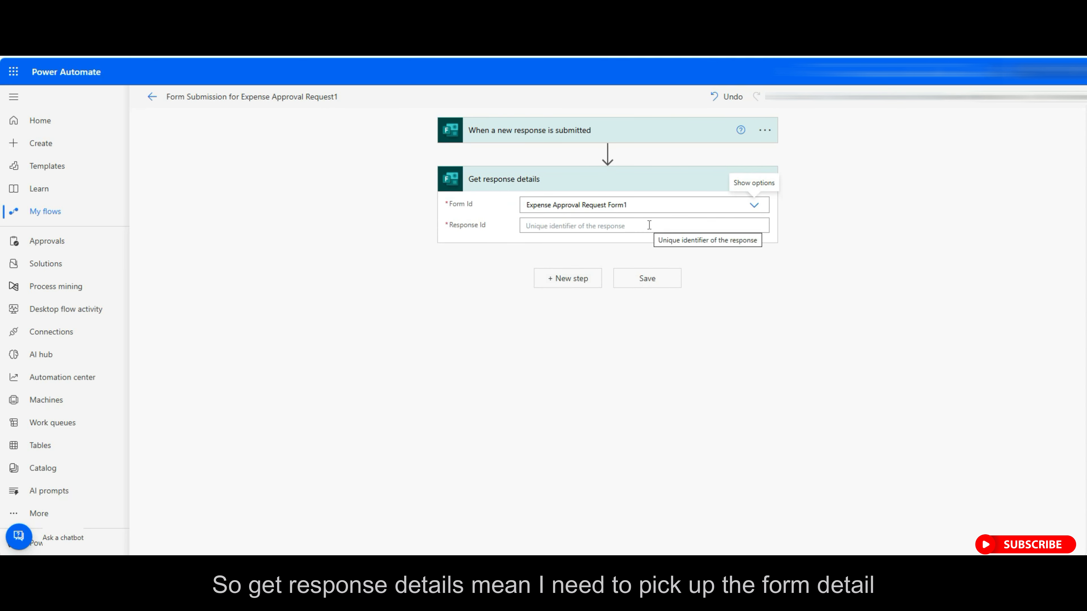
pyautogui.click(649, 226)
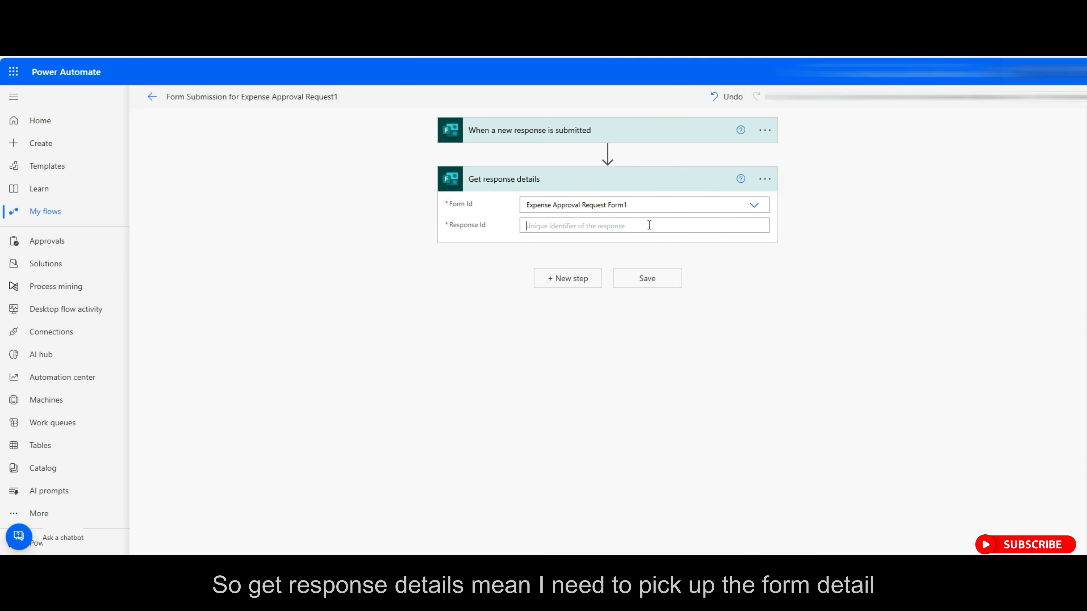
pyautogui.click(840, 372)
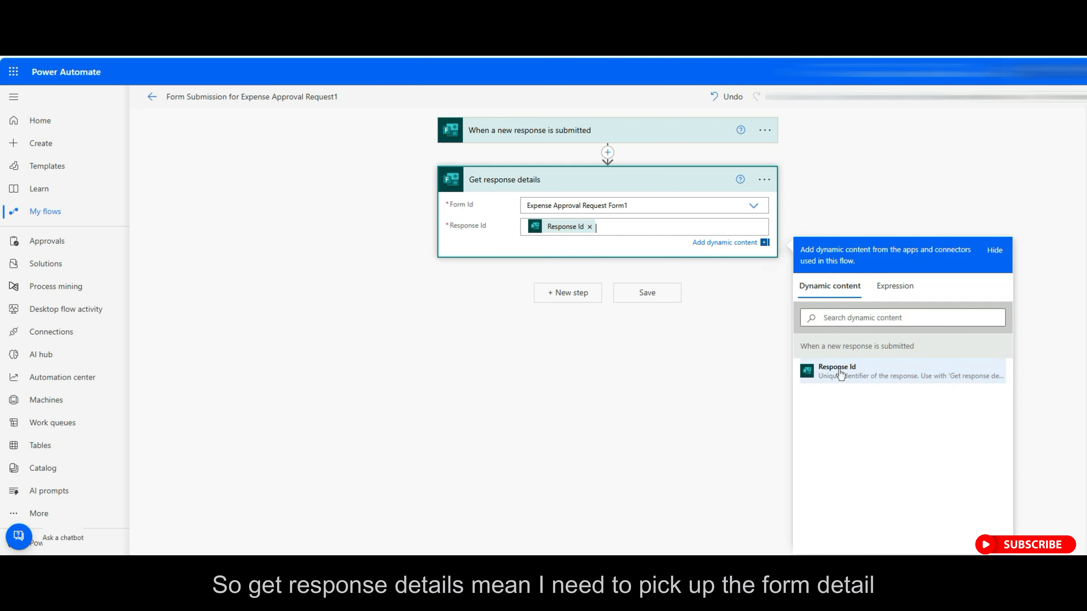
pyautogui.click(745, 352)
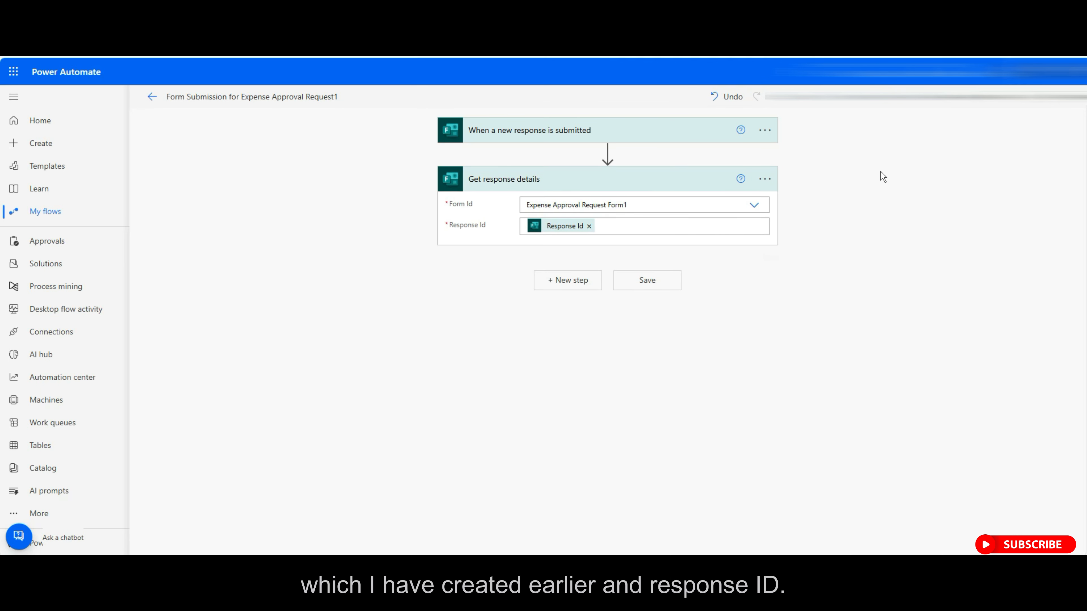
# Add a SharePoint Create item step for 'Expense Approval Request - SPO List1' and show its column fields.
pyautogui.click(574, 281)
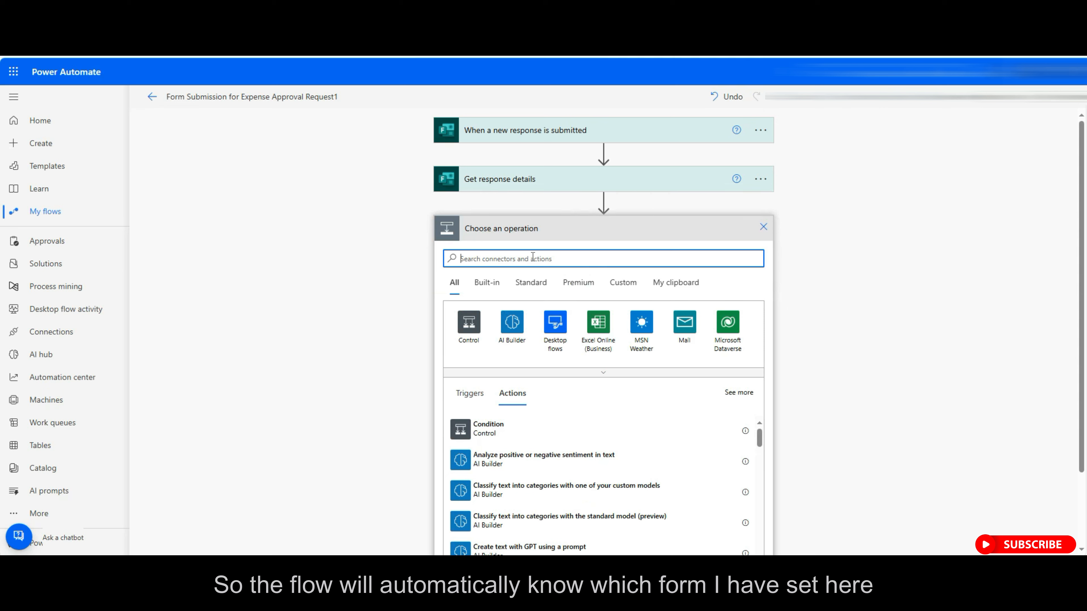
pyautogui.write('create')
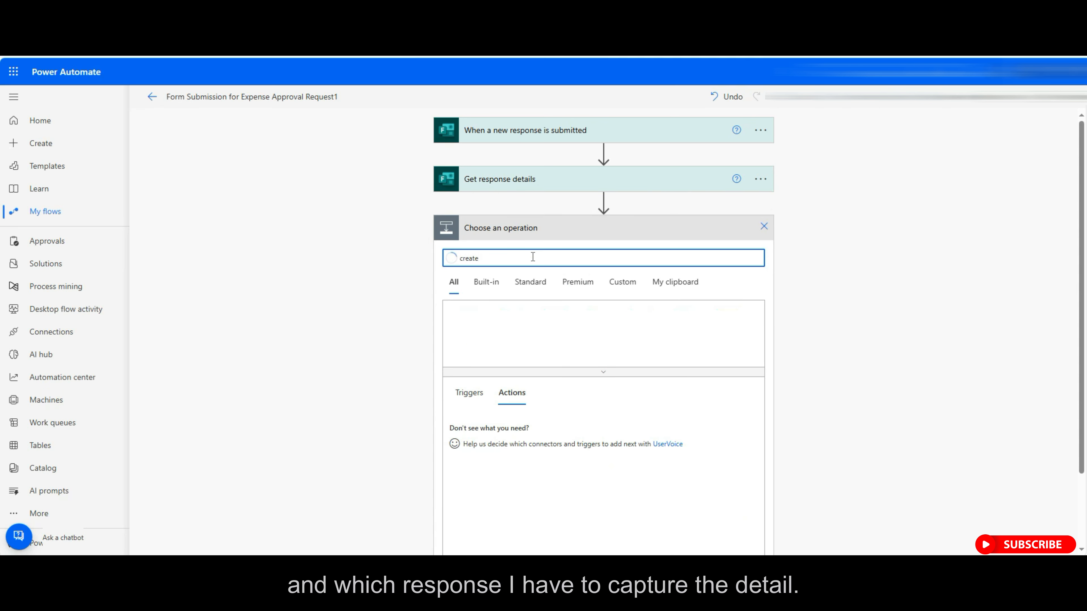
pyautogui.write('item')
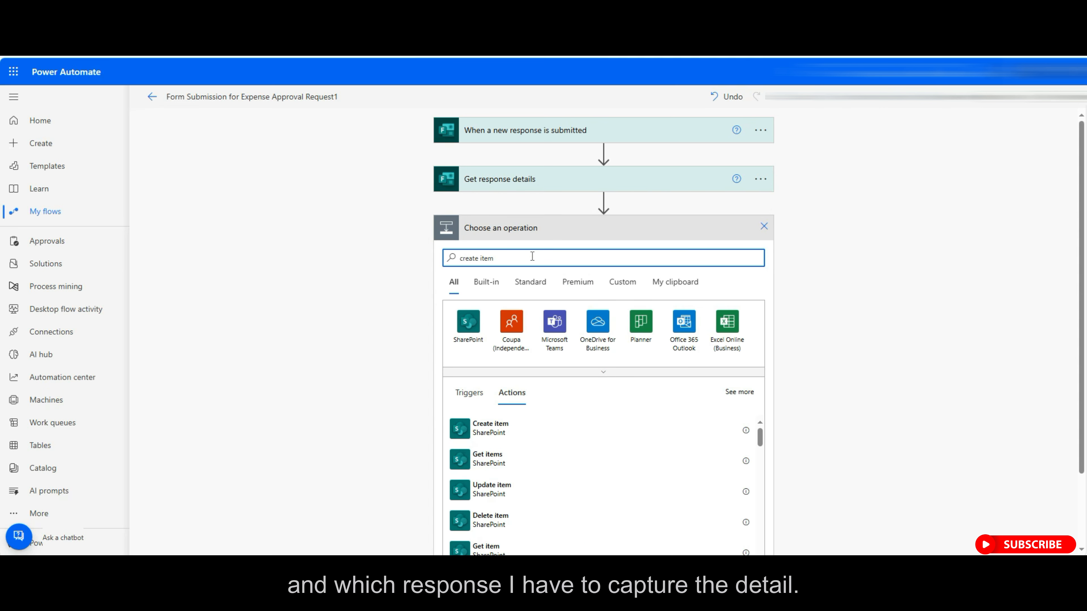
pyautogui.click(558, 432)
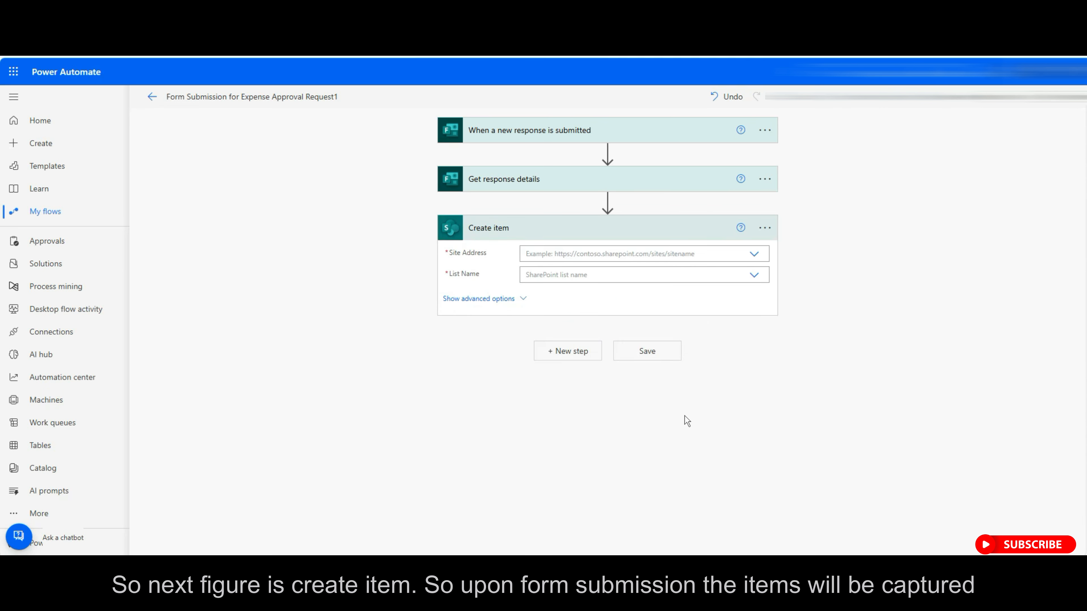
pyautogui.click(755, 257)
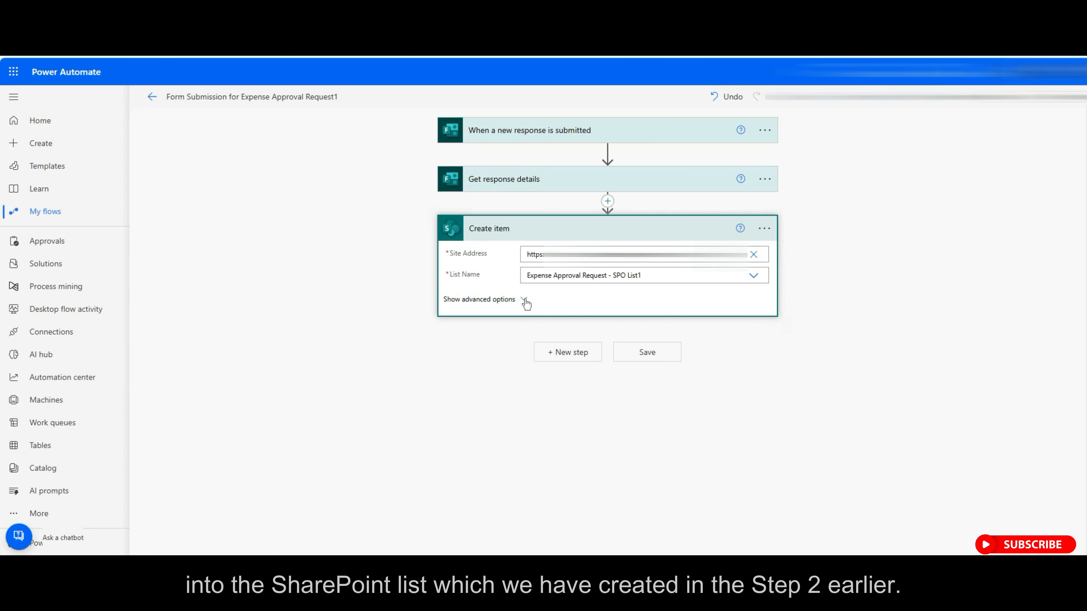
pyautogui.click(525, 302)
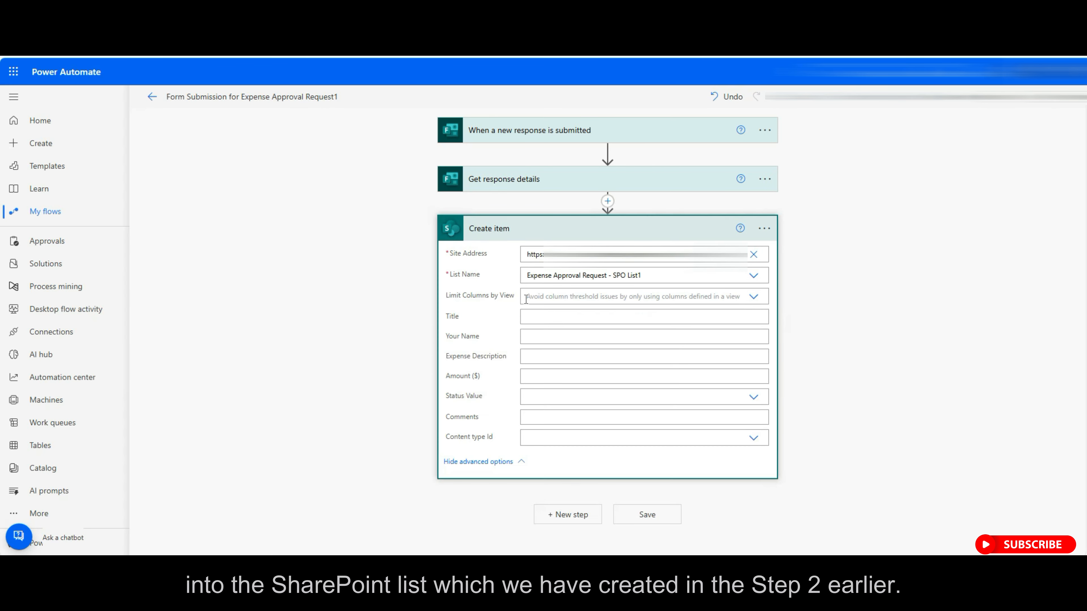
# Fill Create item's Your Name, Expense Description and Amount with the matching form answers.
pyautogui.click(544, 337)
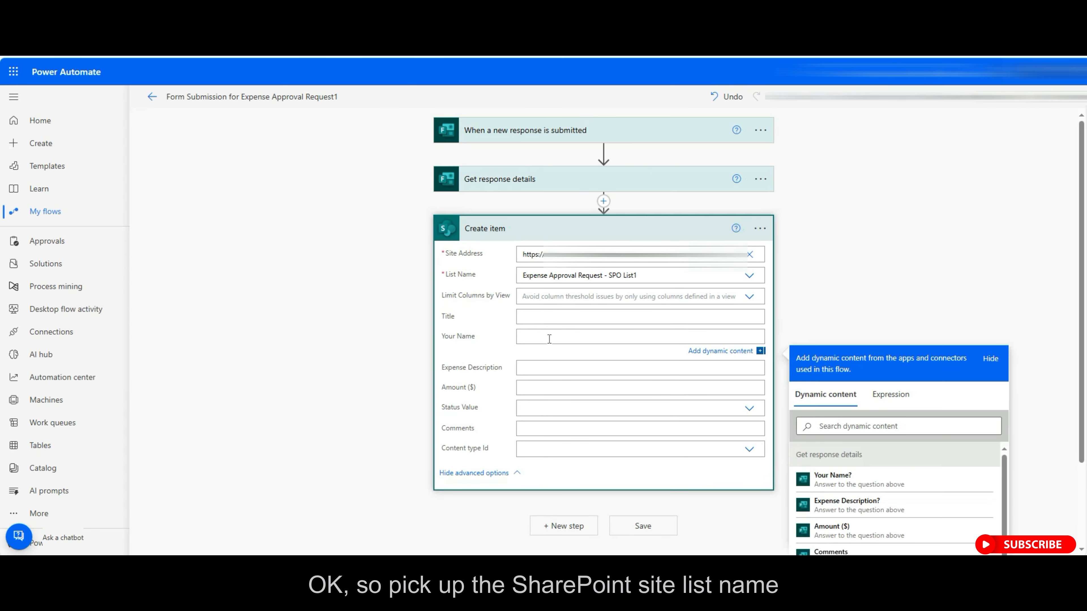
pyautogui.click(885, 490)
pyautogui.click(568, 377)
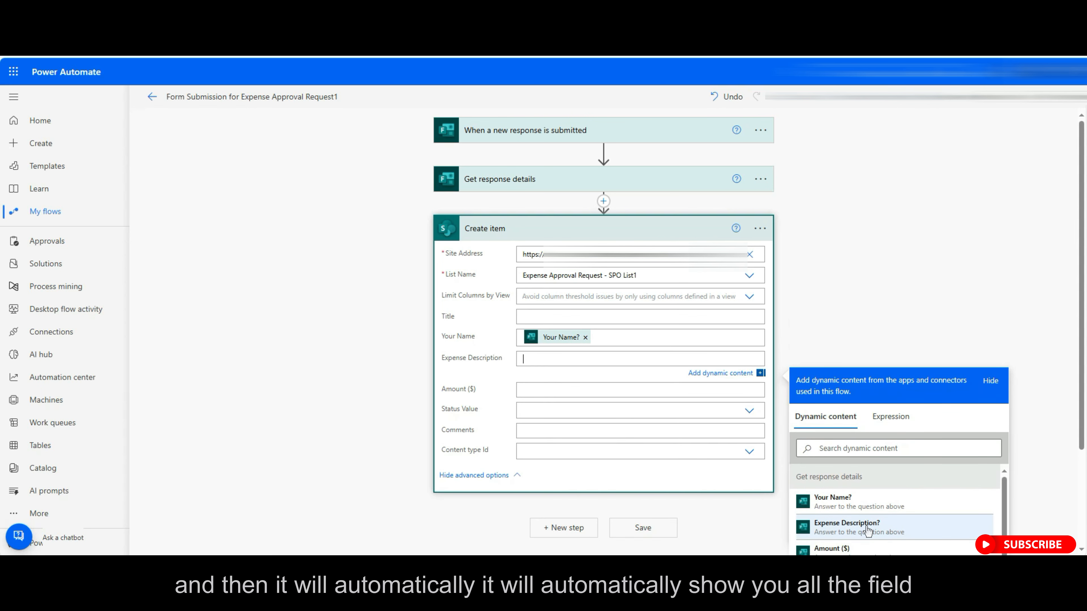
pyautogui.click(867, 531)
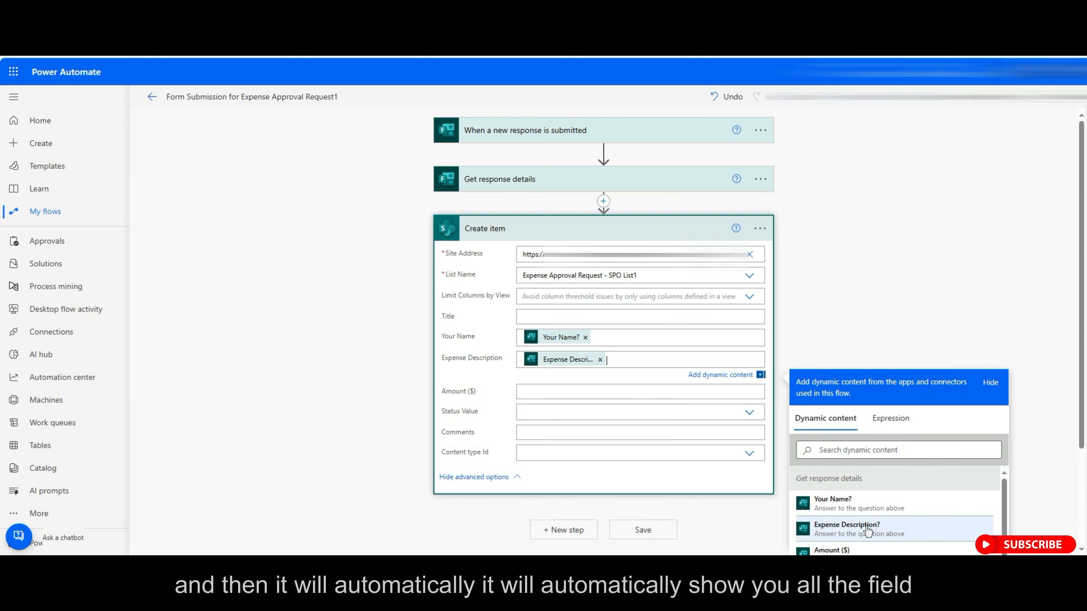
pyautogui.click(574, 393)
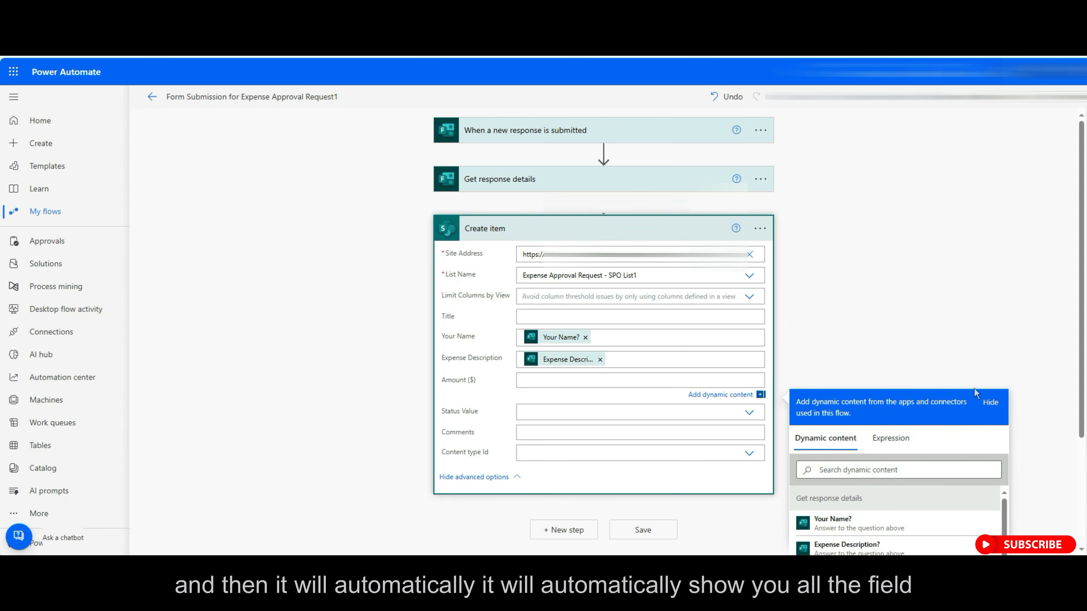
pyautogui.scroll(-1, 929, 517)
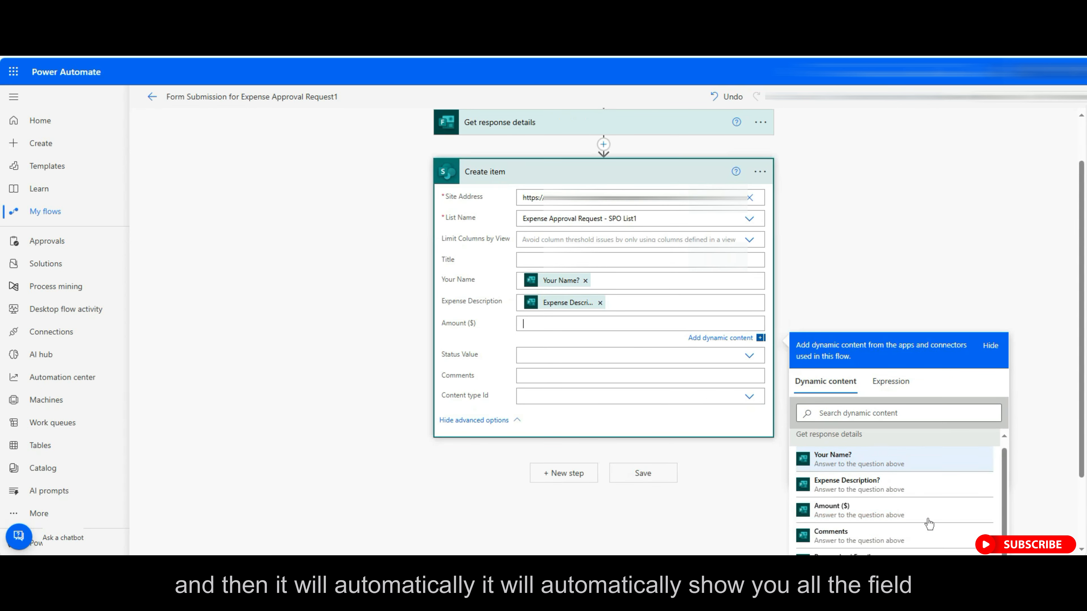
pyautogui.click(873, 491)
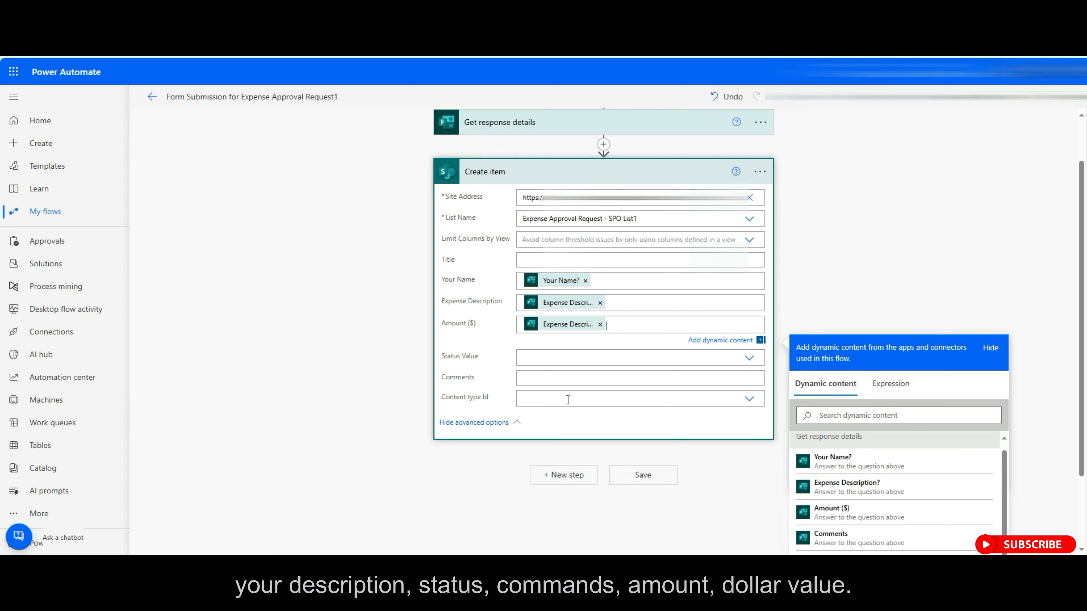
# Set Status Value to Pending and fill Comments with the form's Comments answer.
pyautogui.click(748, 360)
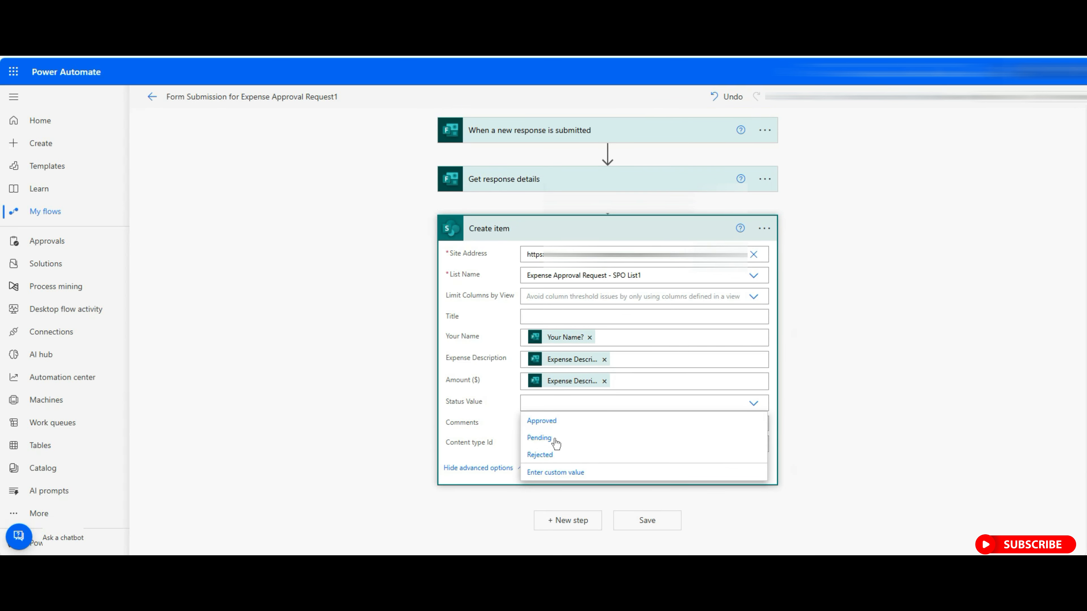
pyautogui.click(556, 444)
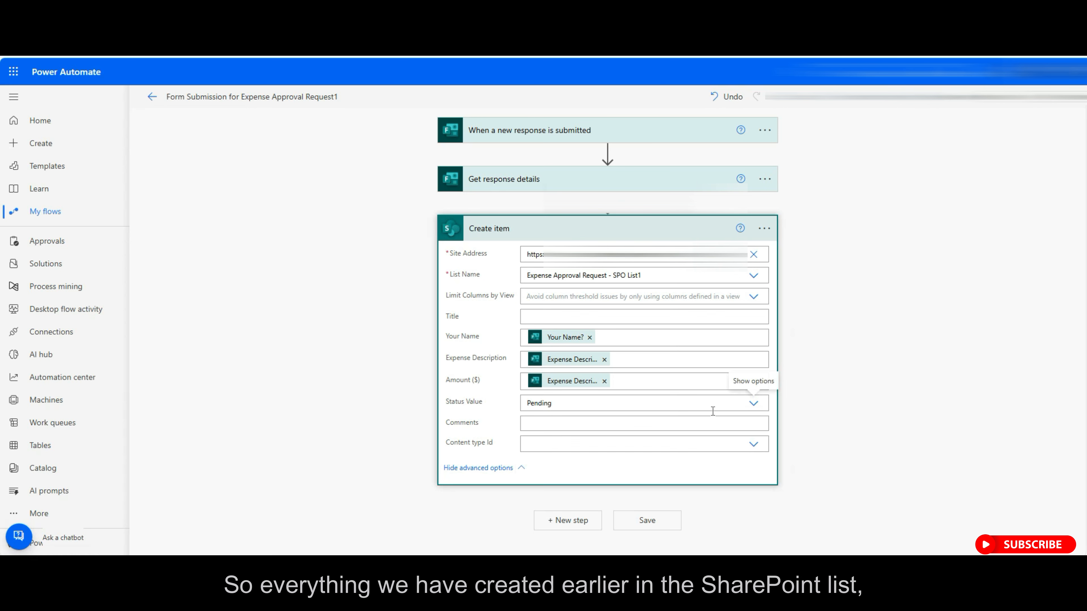
pyautogui.click(645, 423)
pyautogui.scroll(-5, 1031, 399)
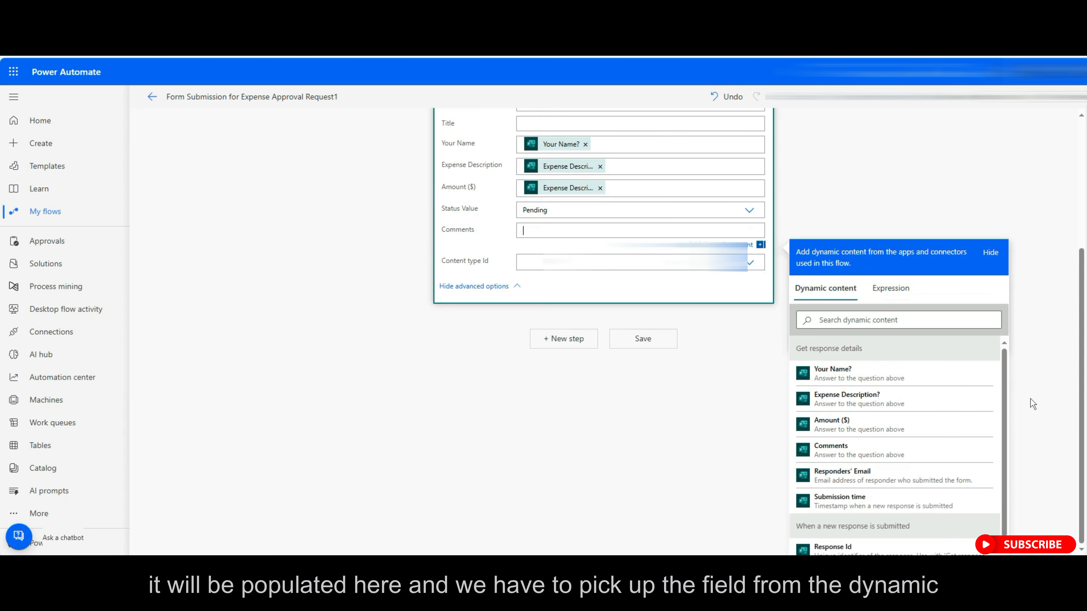
pyautogui.click(895, 447)
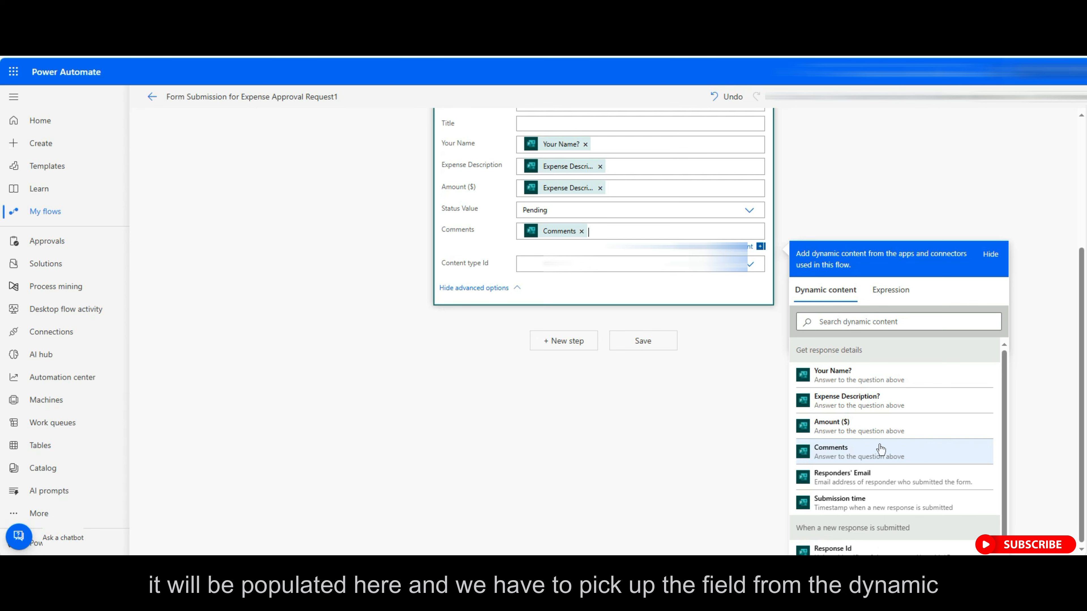
pyautogui.click(735, 462)
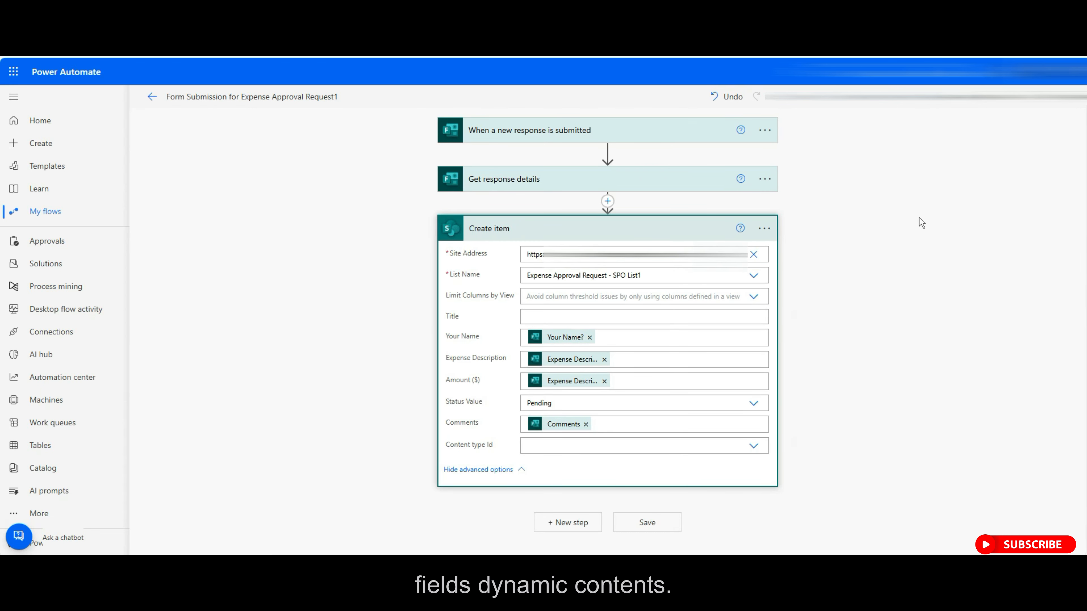
# Add a Start and wait for an approval step after Create item, using Sequential Approval.
pyautogui.click(656, 231)
pyautogui.click(578, 276)
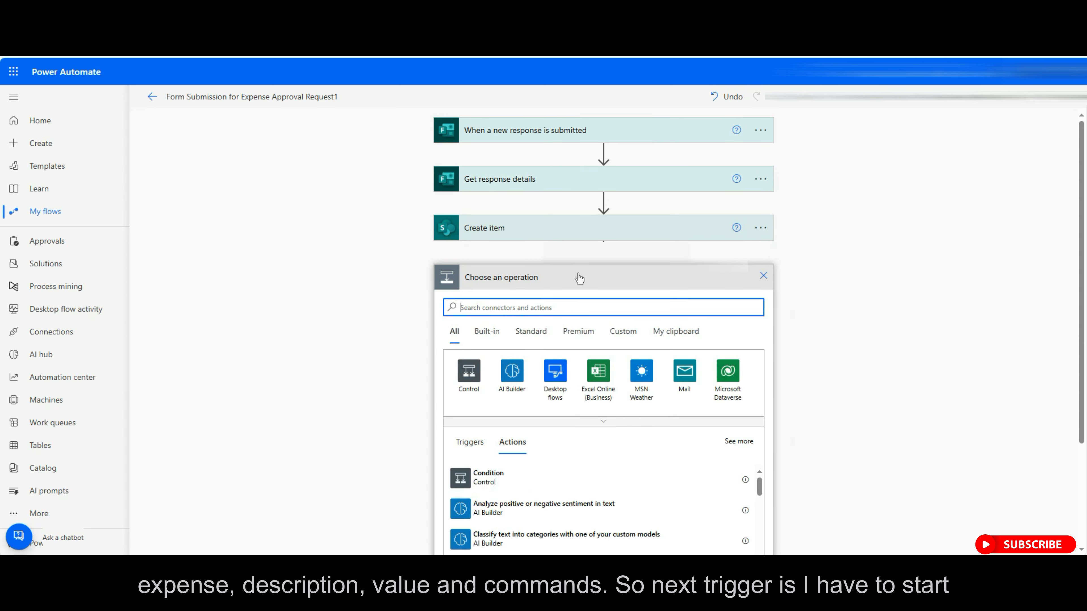
pyautogui.write('approval')
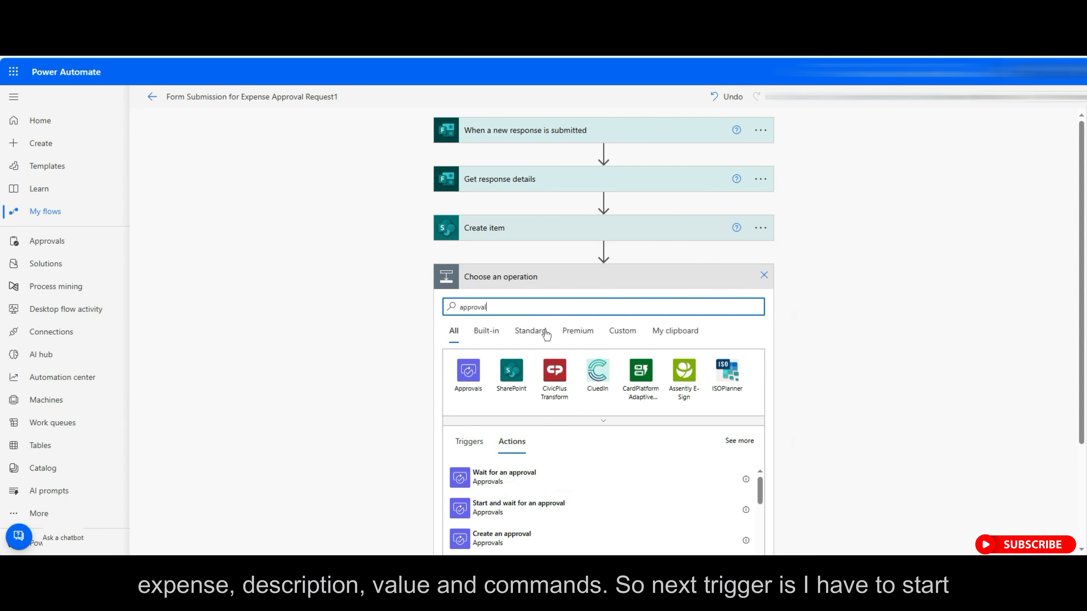
pyautogui.click(529, 510)
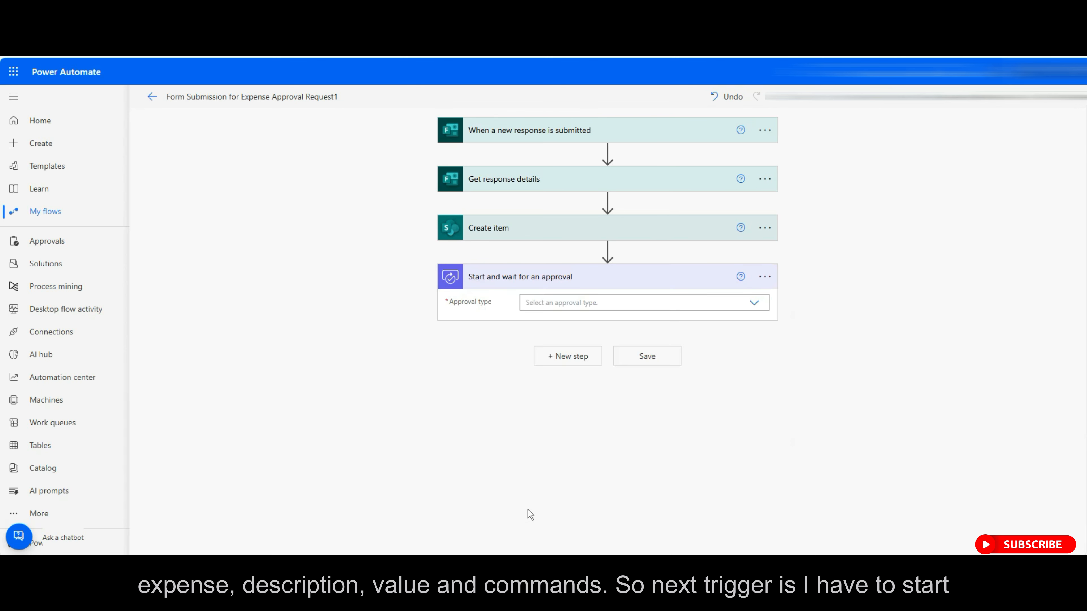
pyautogui.click(755, 304)
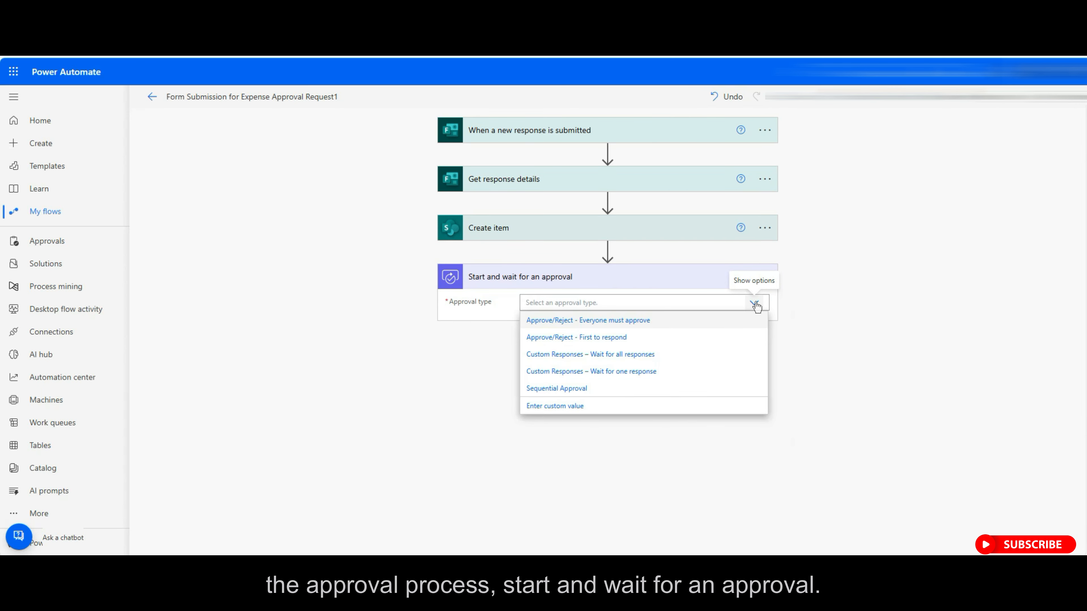
pyautogui.click(574, 389)
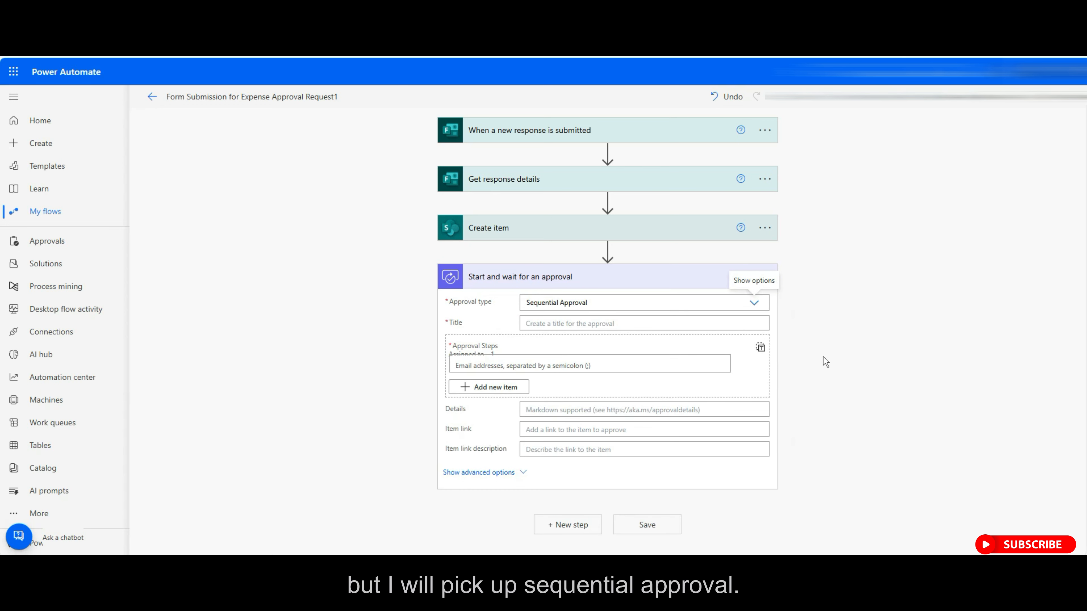
# Title the approval 'Form Submitted by [Your Name] for the amount [Amount ($)]'.
pyautogui.click(655, 324)
pyautogui.write('Fo')
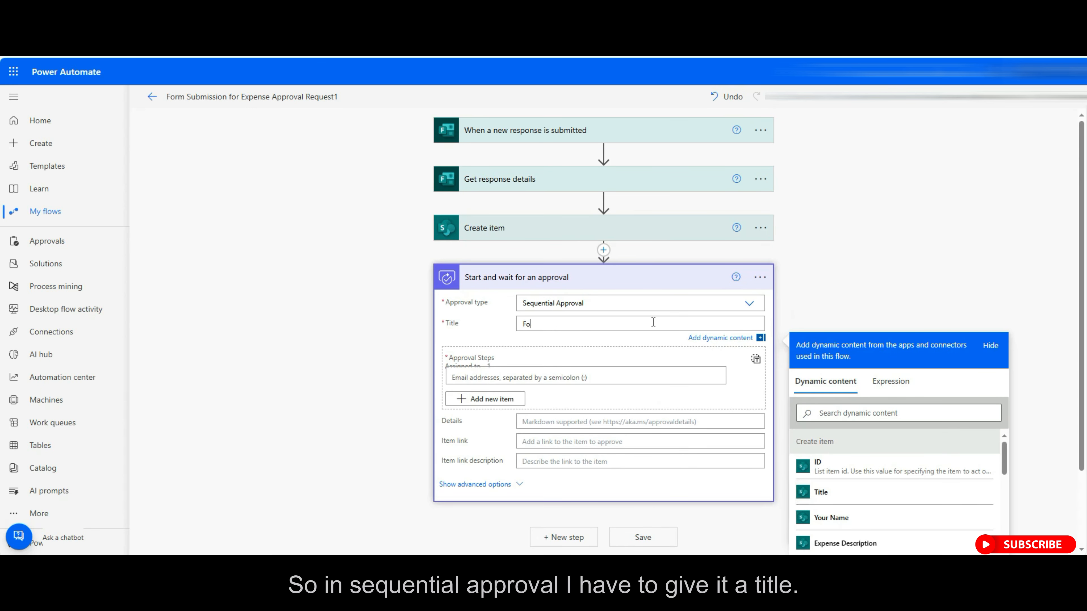
pyautogui.write('rm Submitted by')
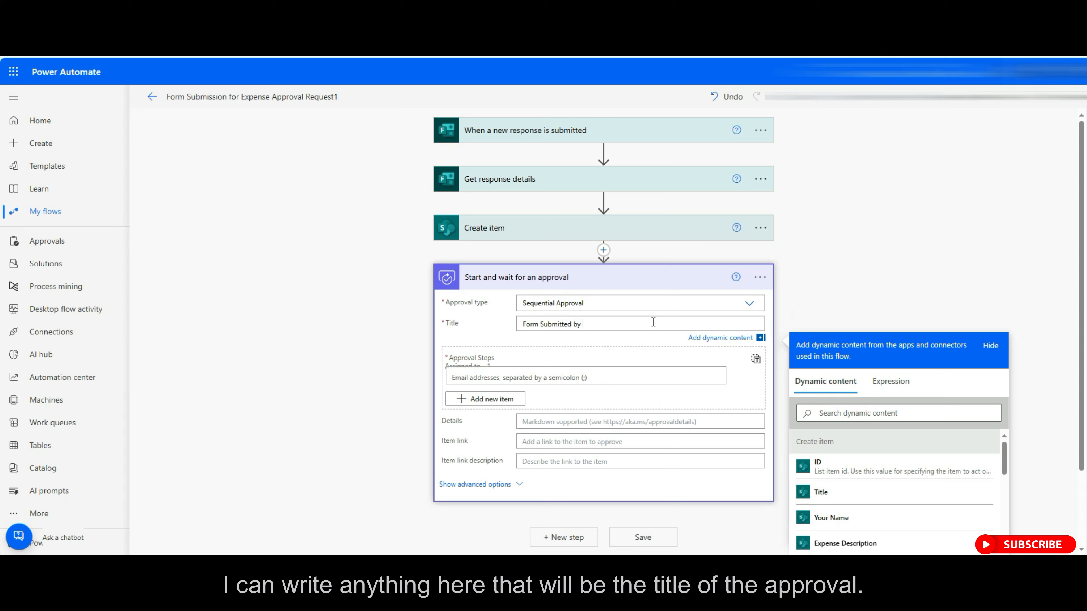
pyautogui.click(848, 519)
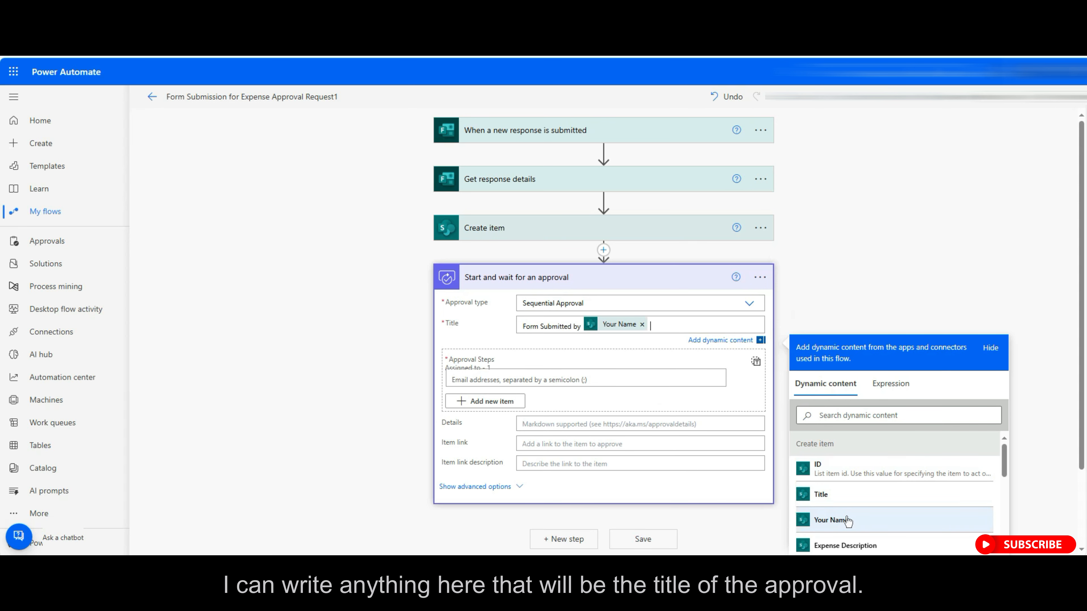
pyautogui.write('for the amount')
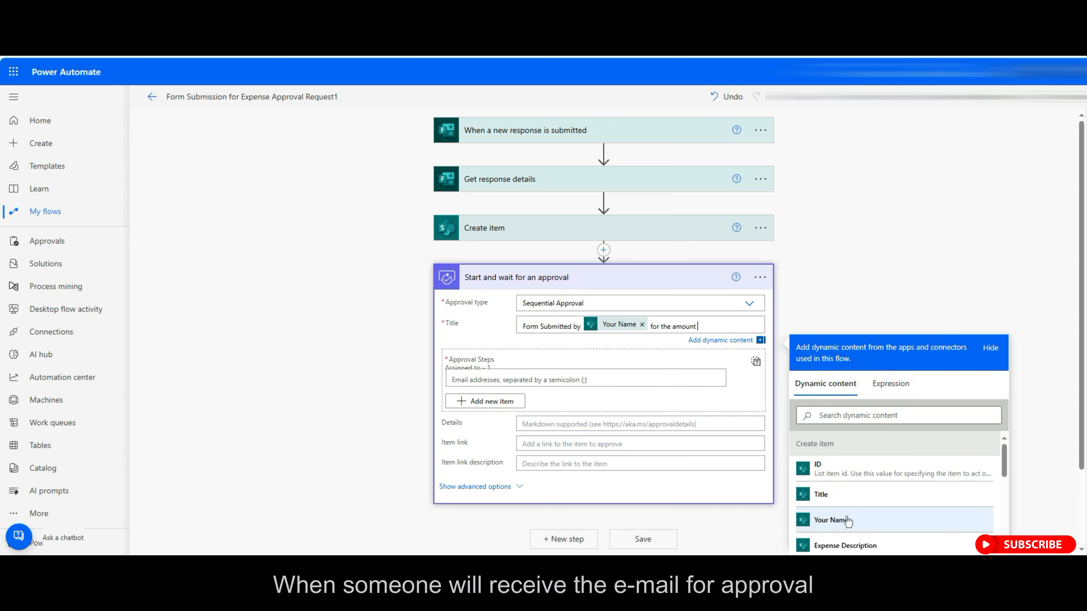
pyautogui.scroll(-2, 850, 521)
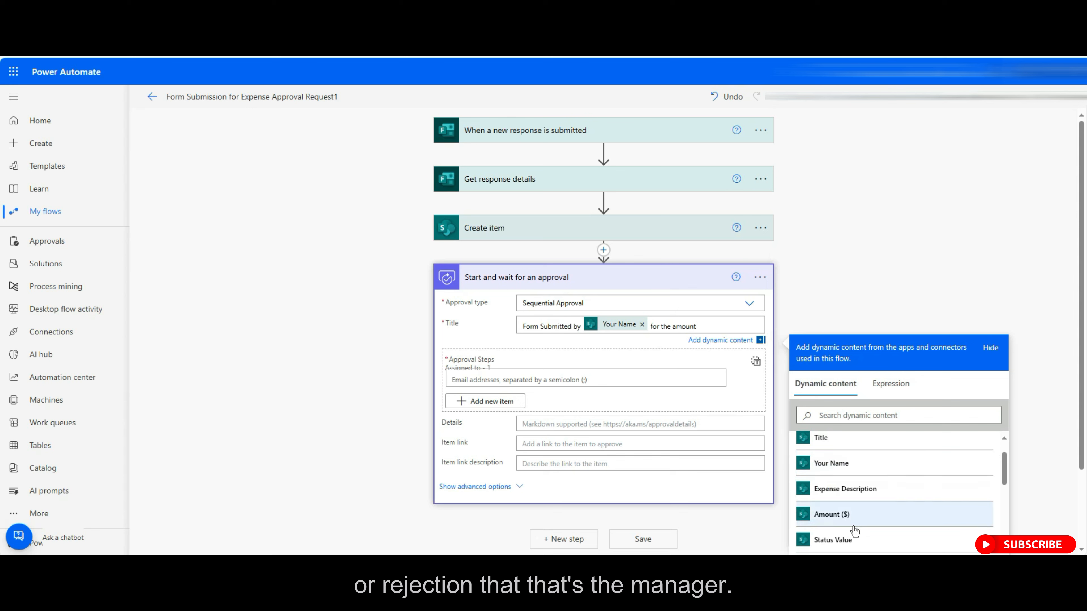
pyautogui.click(859, 520)
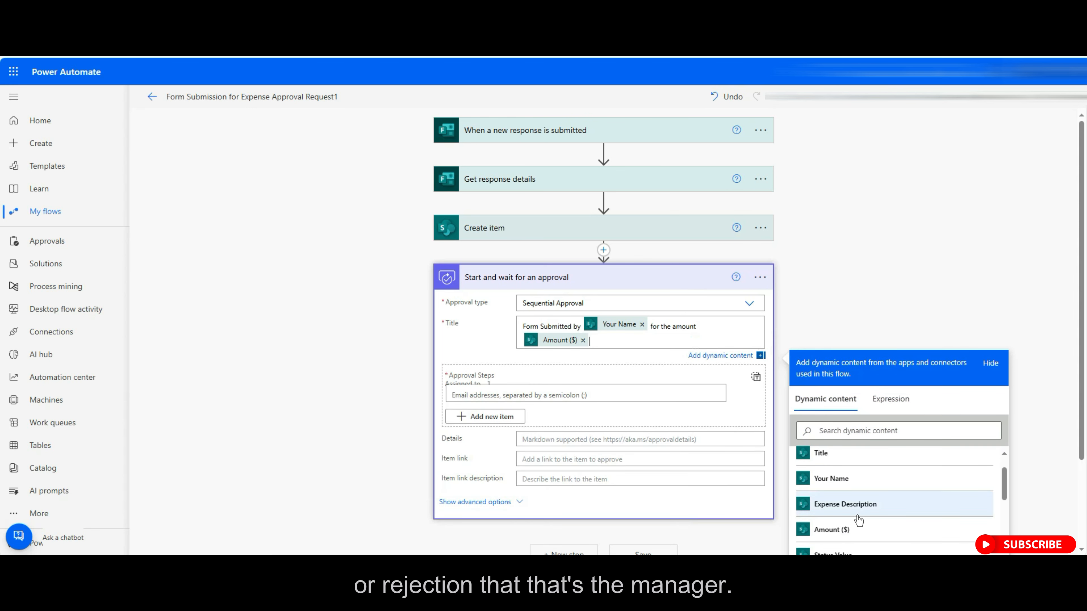
# Enter the manager's e-mail as the approver and add a new step.
pyautogui.click(536, 395)
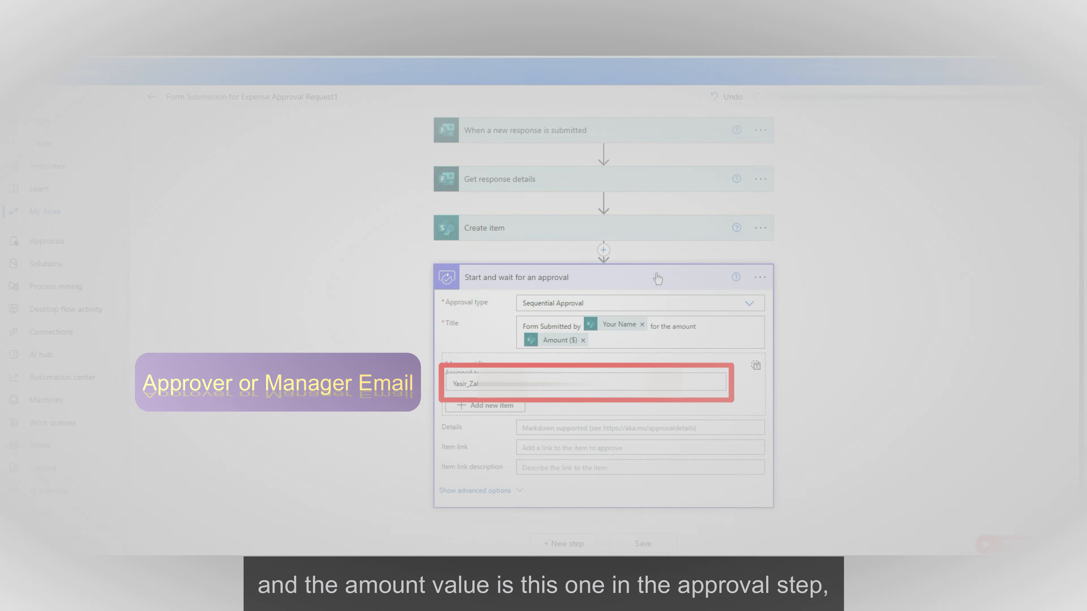
pyautogui.click(655, 278)
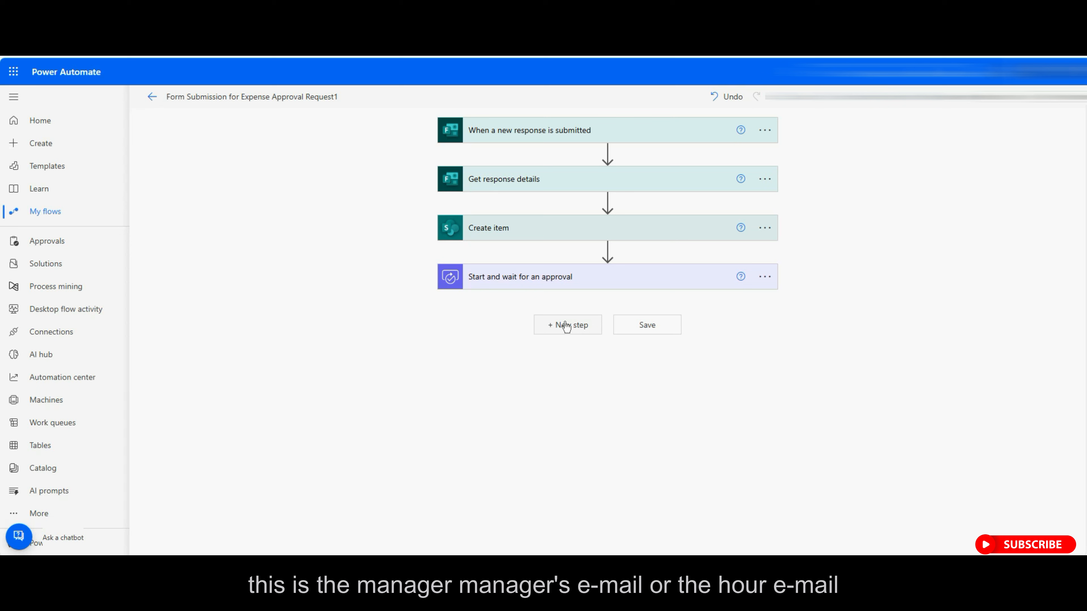
pyautogui.click(567, 327)
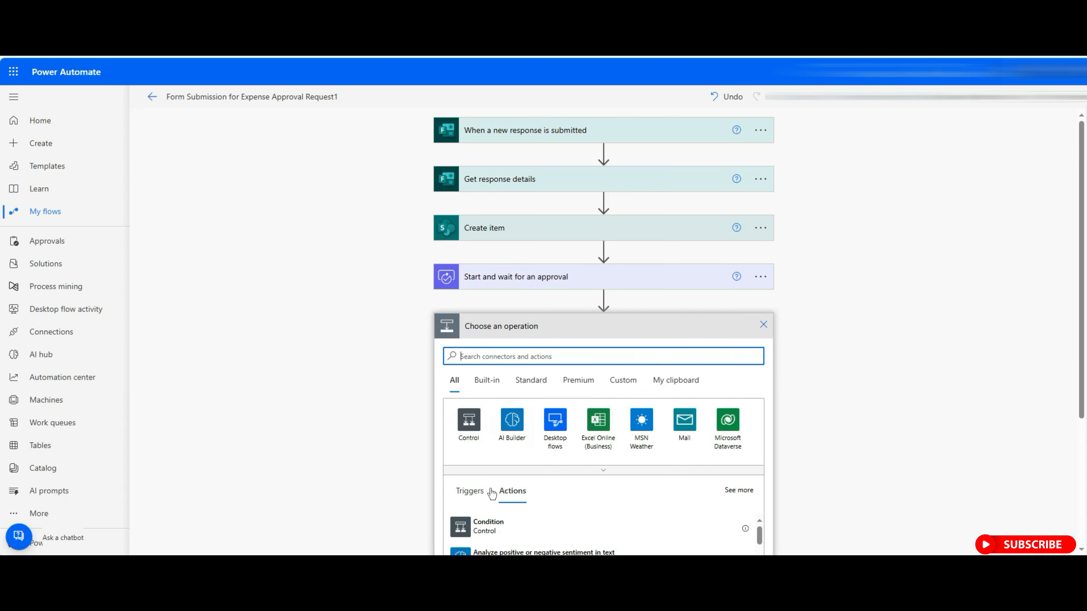
# Add a Condition checking whether the approval Outcome contains 'Approved'.
pyautogui.click(485, 531)
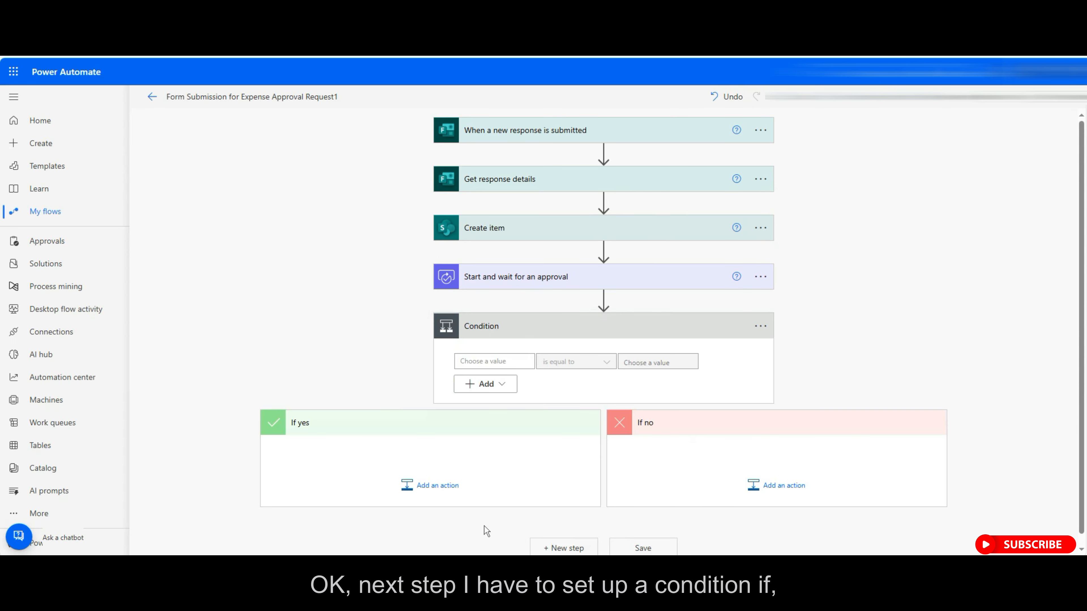
pyautogui.scroll(-1, 393, 432)
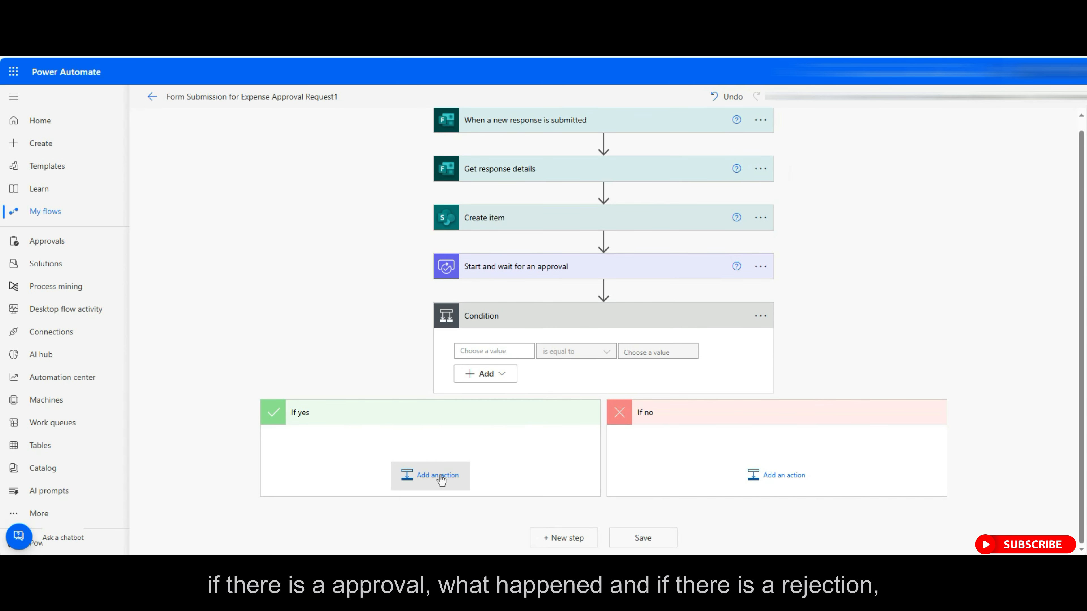
pyautogui.click(486, 351)
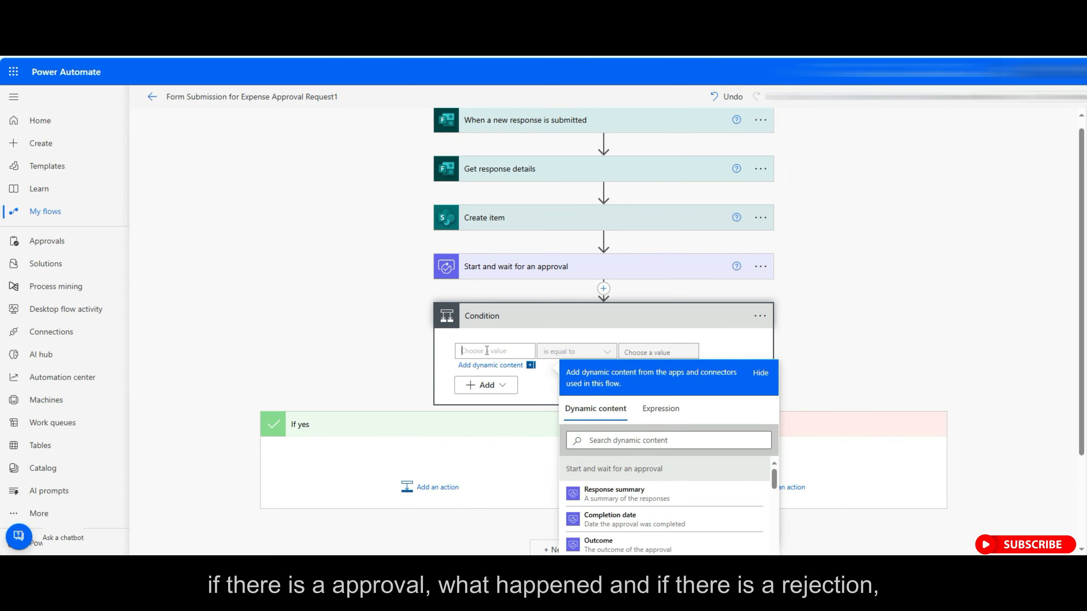
pyautogui.write('outcom')
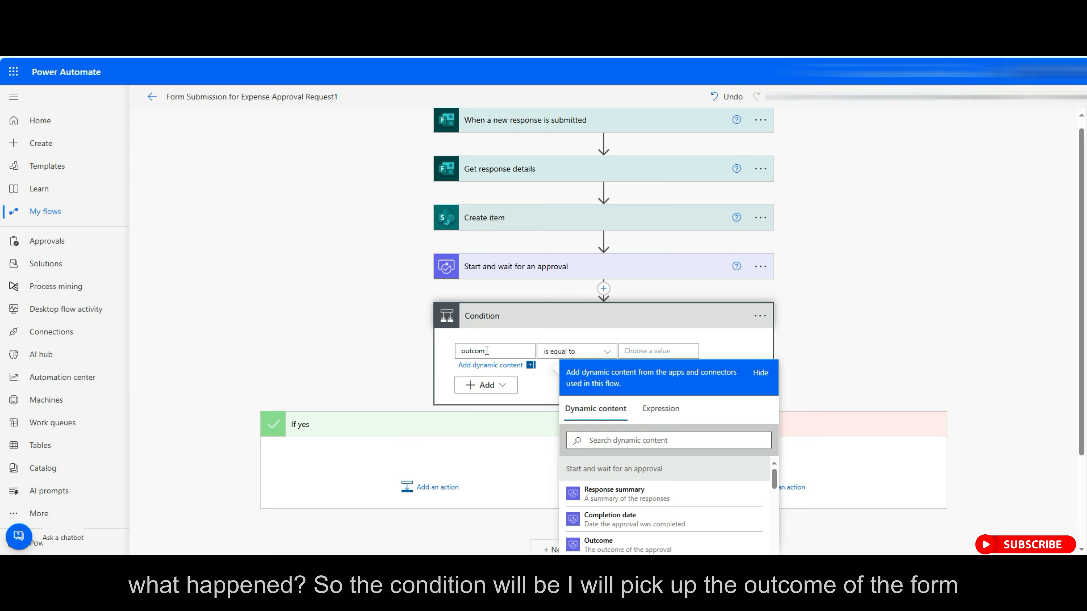
pyautogui.click(598, 545)
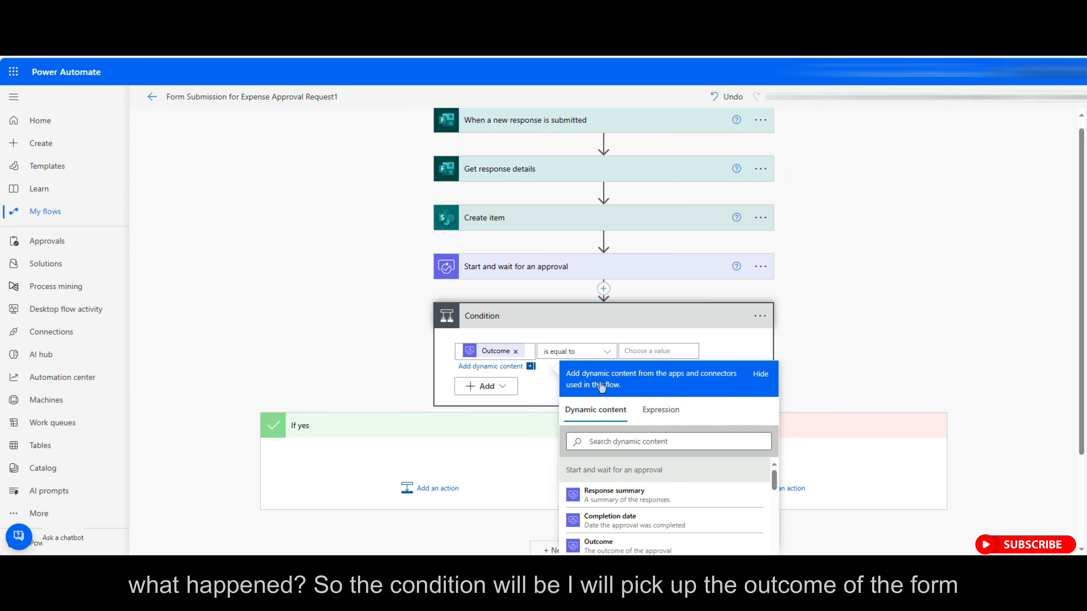
pyautogui.click(608, 354)
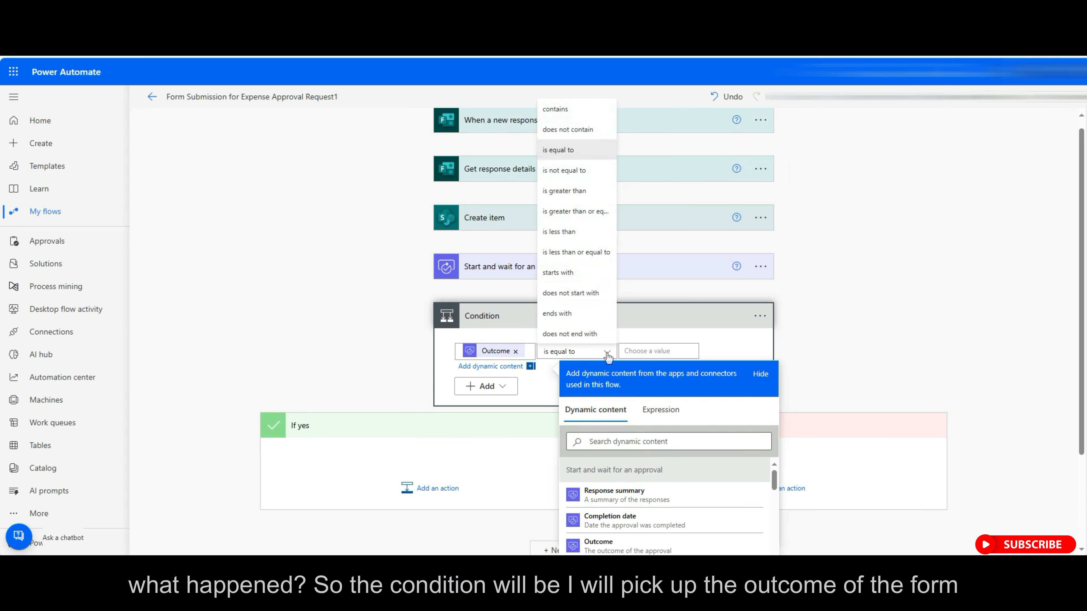
pyautogui.click(575, 114)
pyautogui.click(680, 352)
pyautogui.write('Ap')
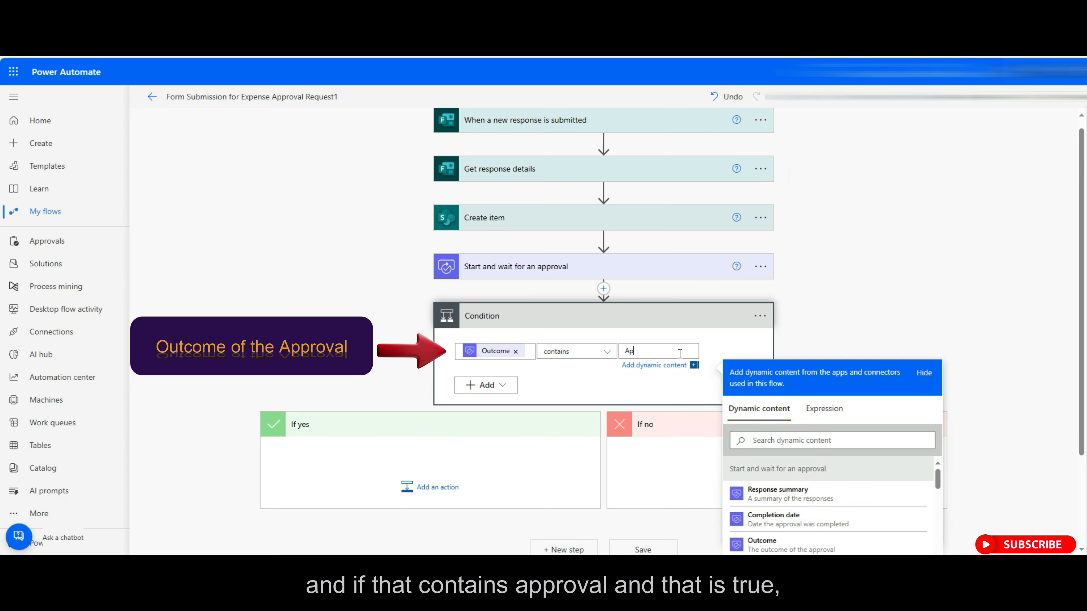
pyautogui.write('proved')
pyautogui.click(379, 354)
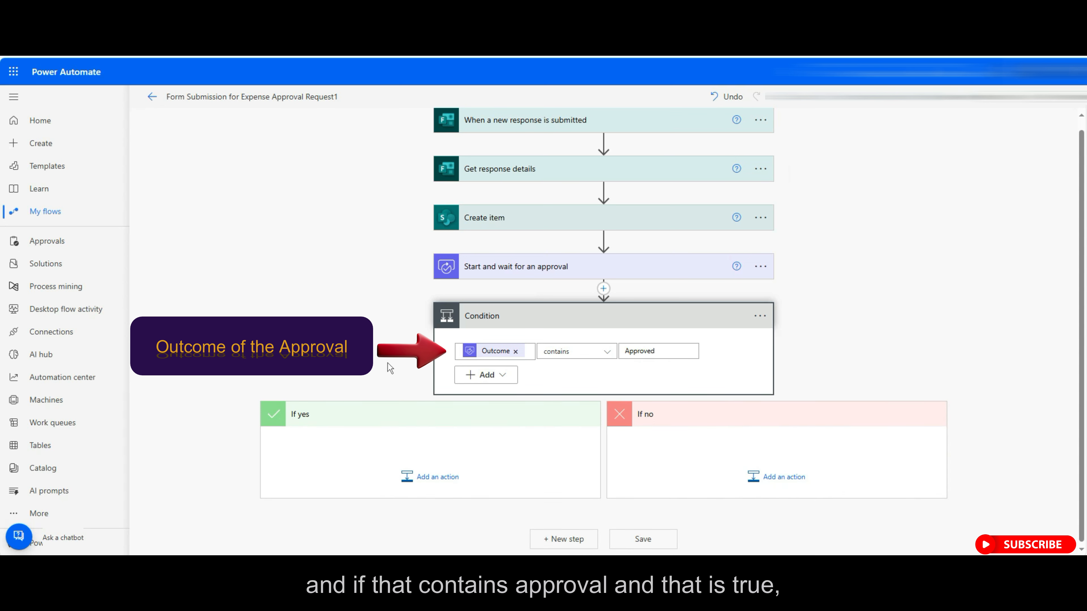
pyautogui.click(429, 480)
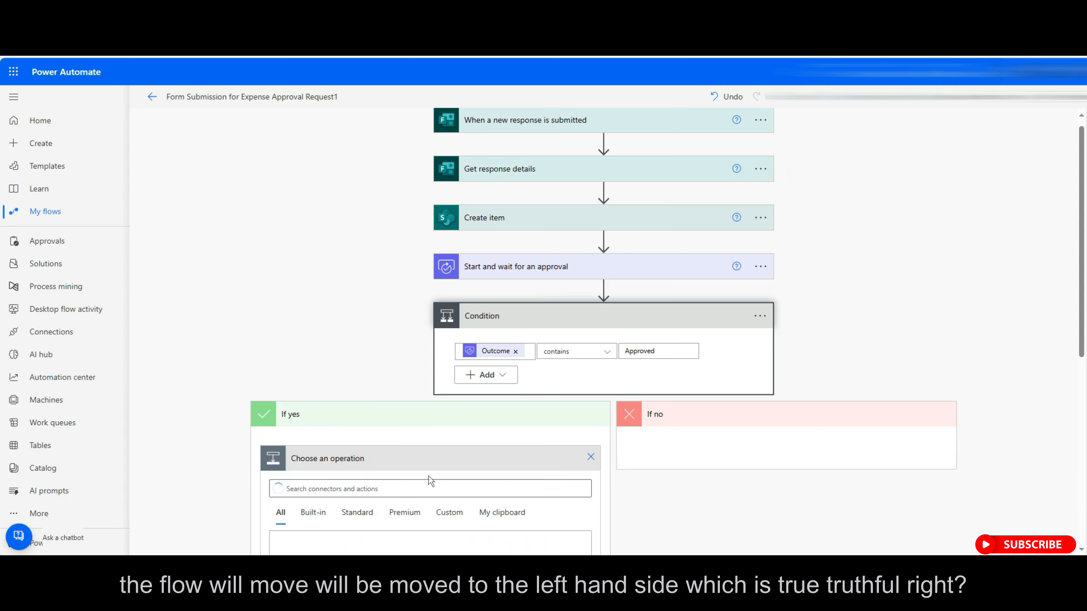
# Add a SharePoint Update item action under If yes with Id set to Response Id.
pyautogui.scroll(-5, 430, 480)
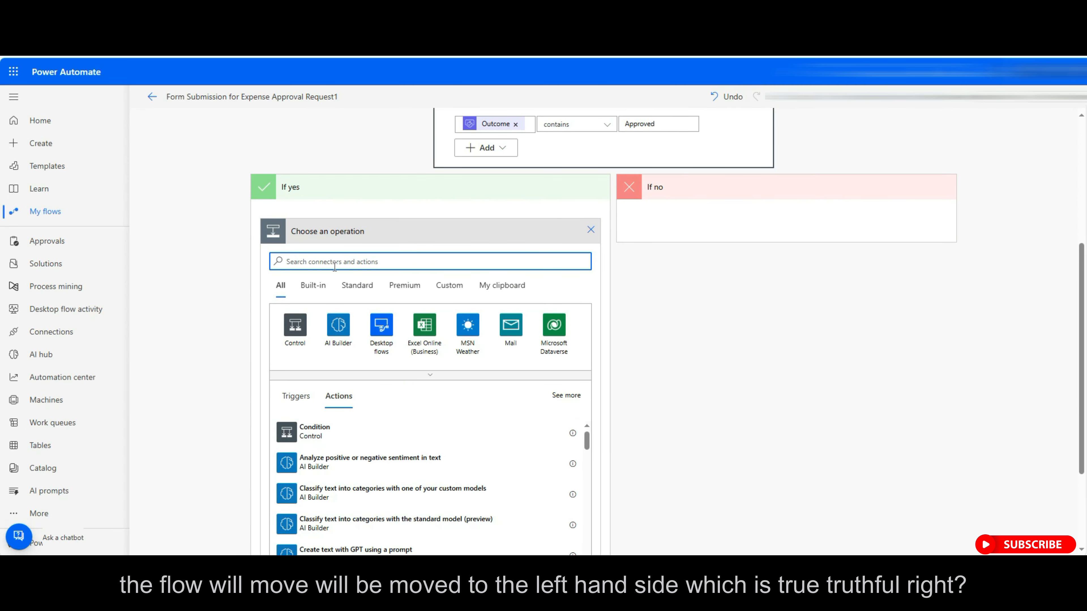
pyautogui.write('update item')
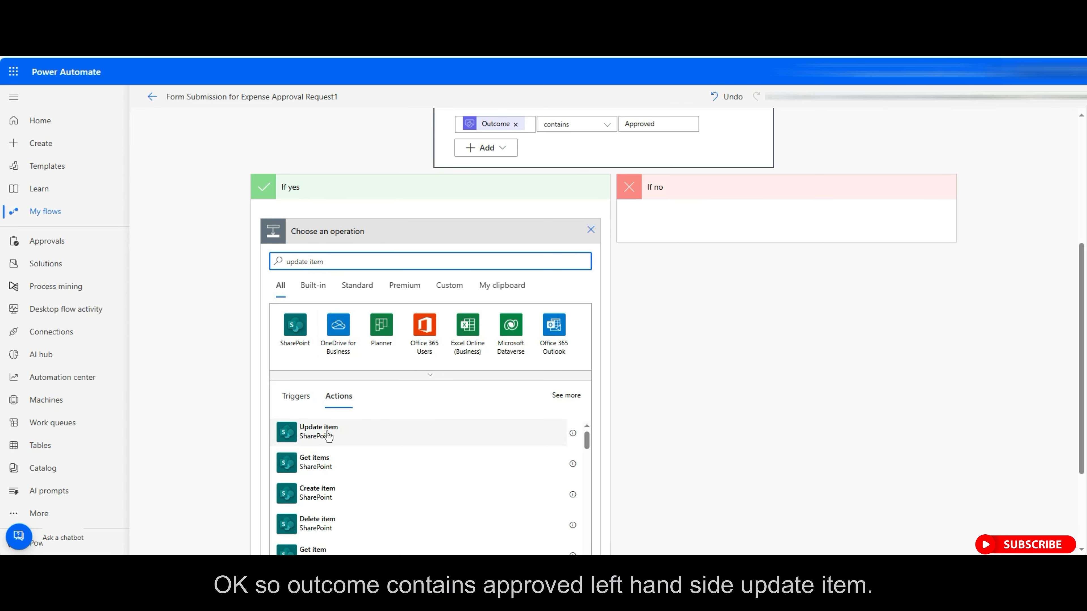
pyautogui.click(328, 436)
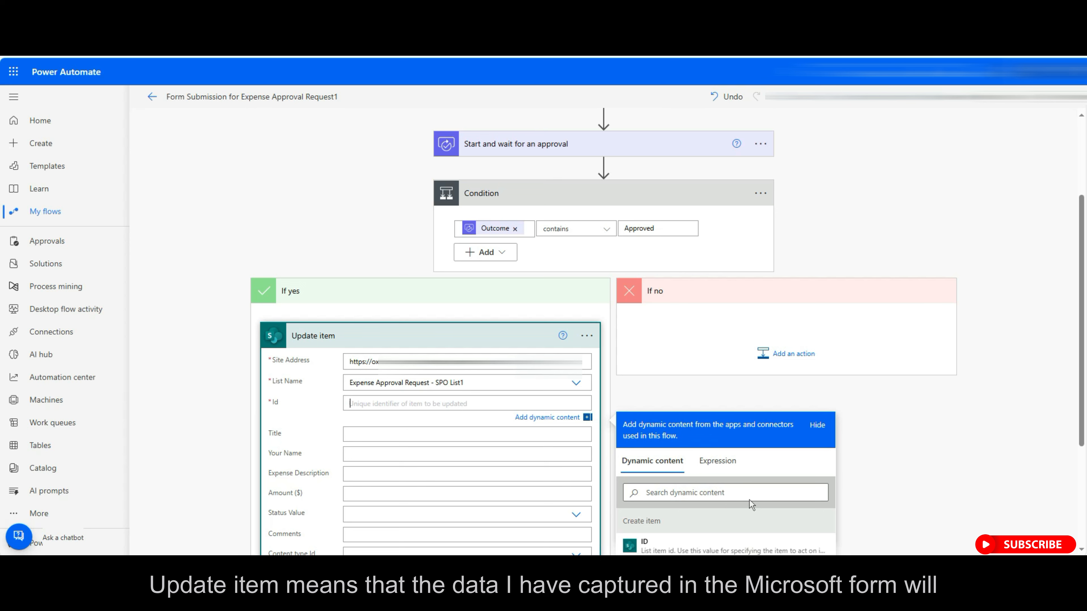
pyautogui.scroll(-4, 749, 499)
pyautogui.click(652, 427)
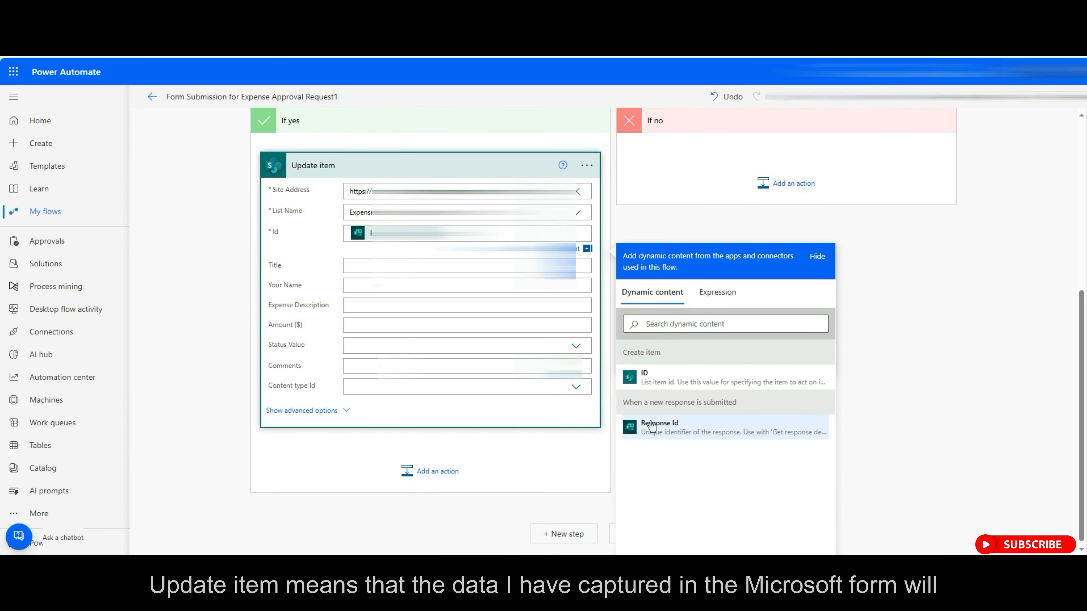
# Map Your Name, Expense Description and Amount ($) to the submitted values.
pyautogui.click(355, 286)
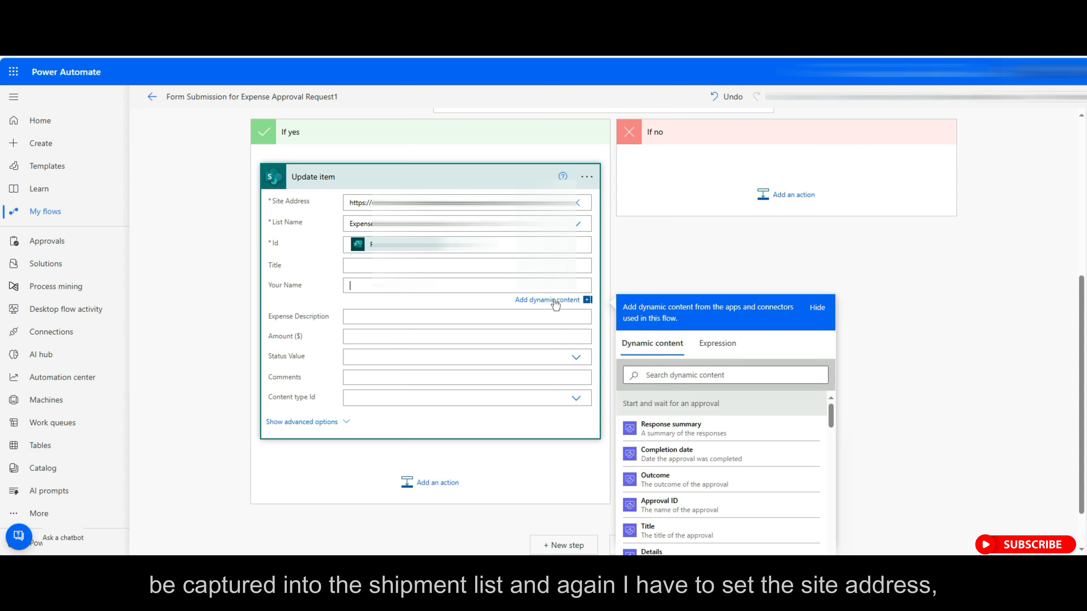
pyautogui.scroll(-4, 714, 482)
pyautogui.scroll(-5, 714, 483)
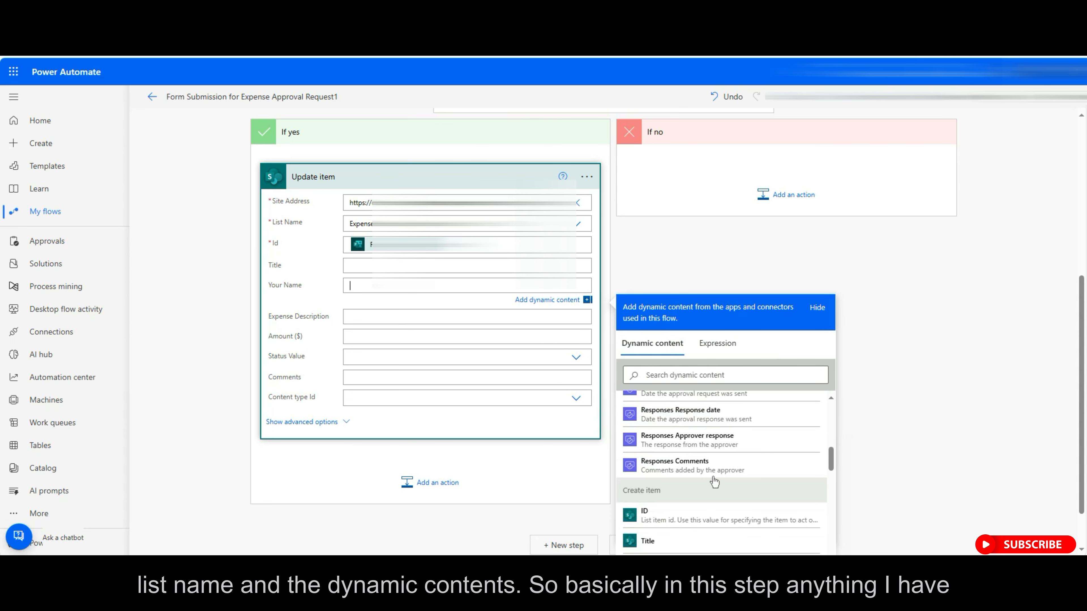
pyautogui.scroll(2, 714, 483)
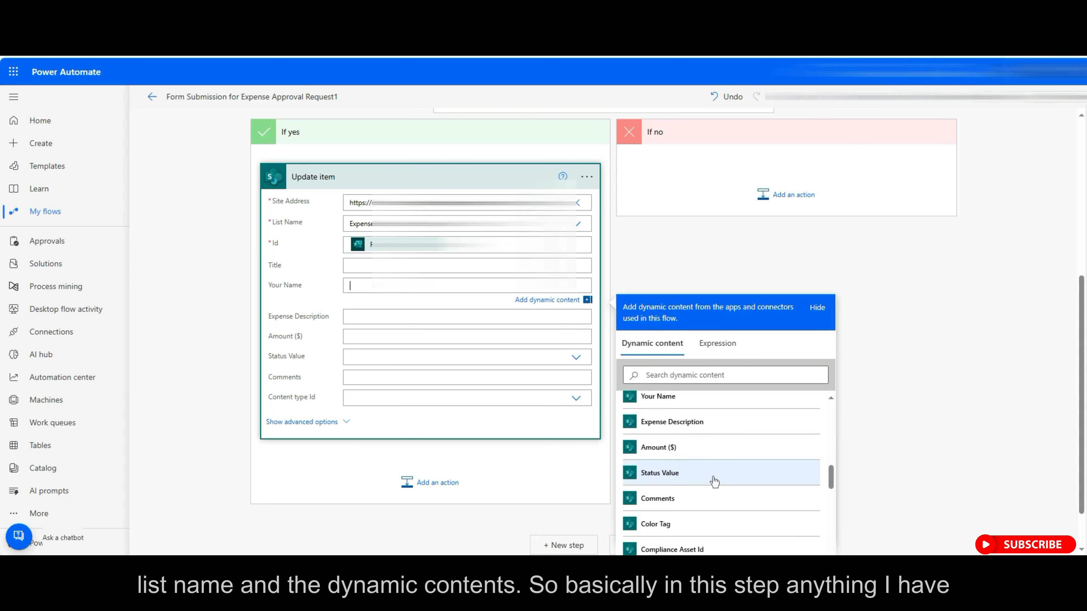
pyautogui.click(667, 396)
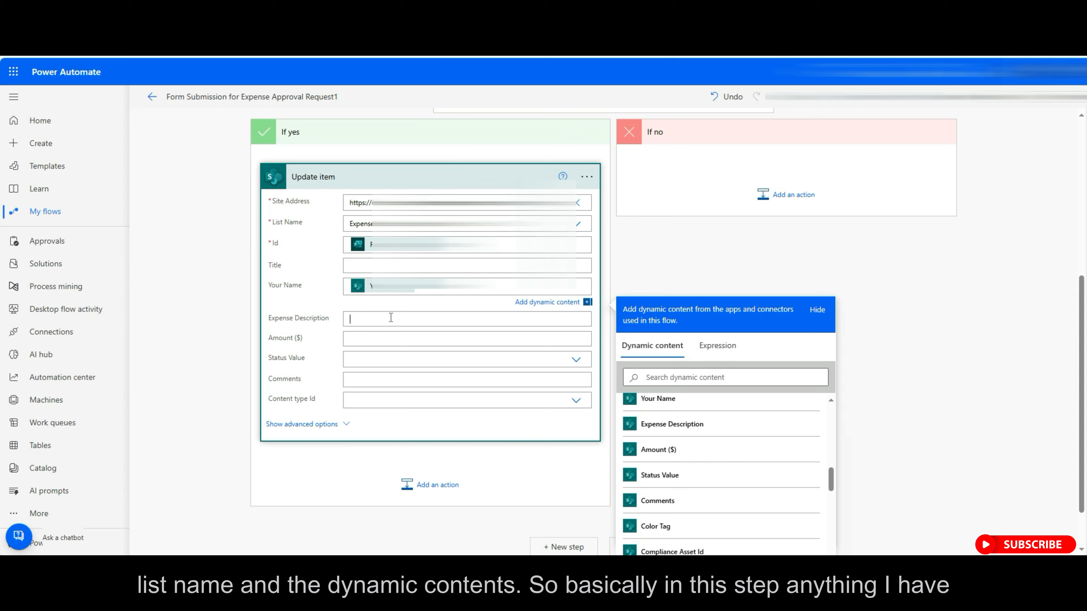
pyautogui.scroll(-8, 697, 506)
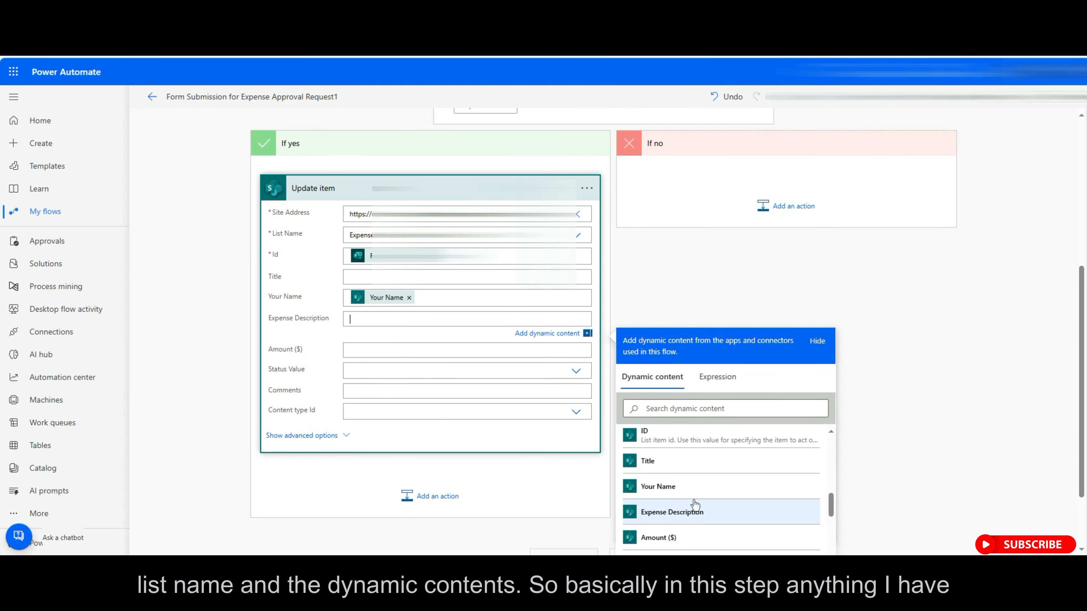
pyautogui.click(667, 513)
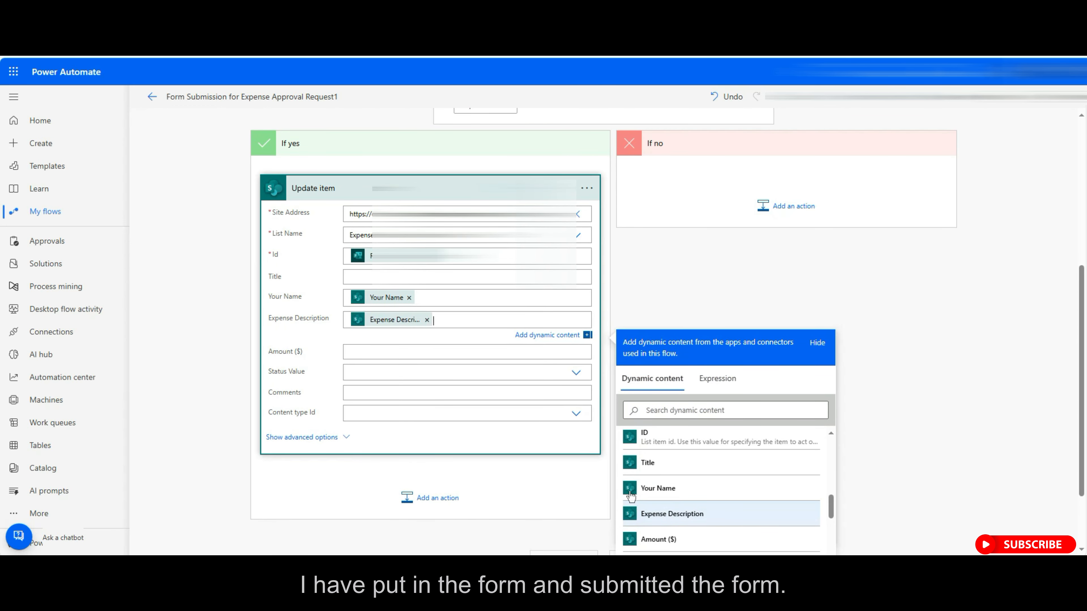
pyautogui.click(556, 352)
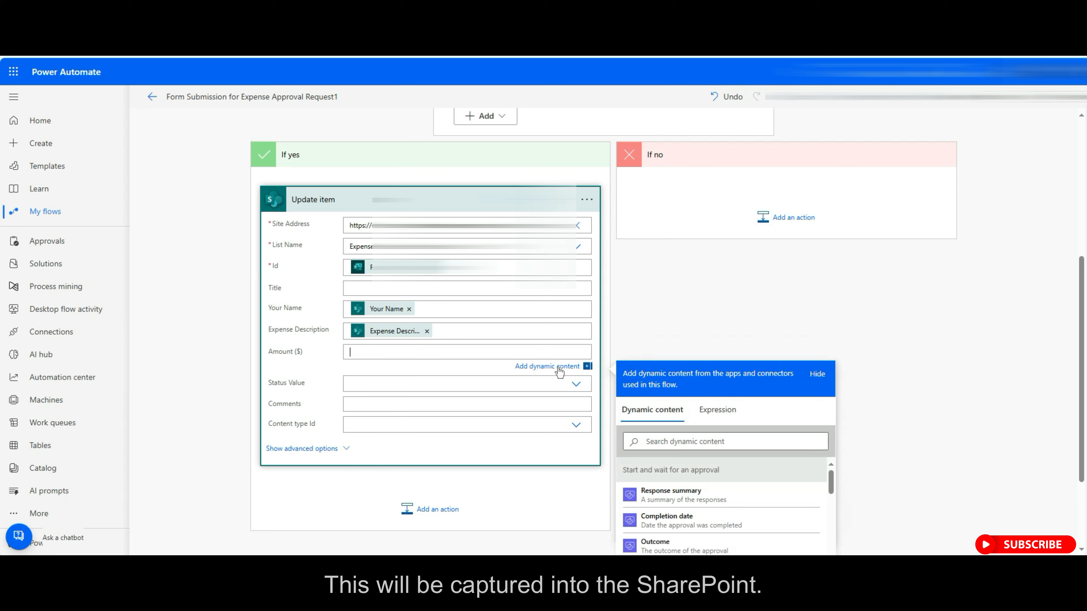
pyautogui.scroll(-10, 706, 514)
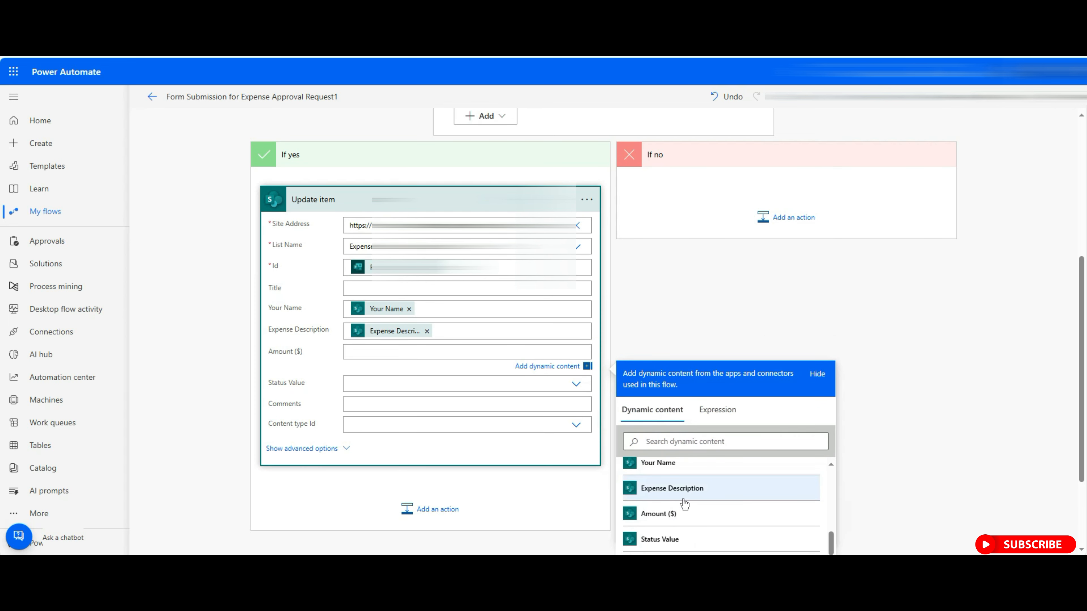
pyautogui.click(673, 514)
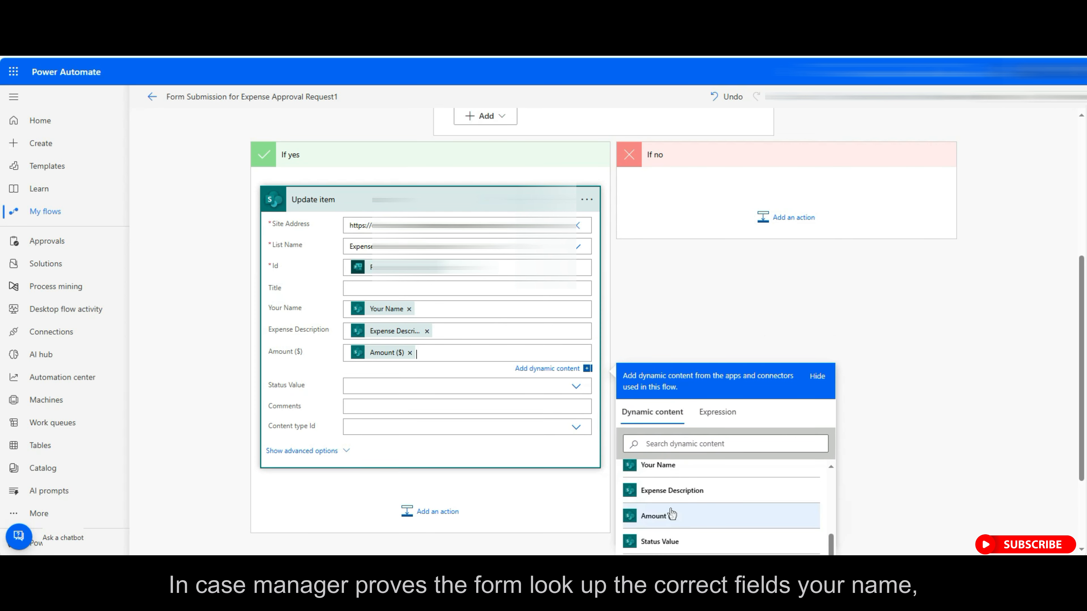
# Set Status Value to Approved and fill Comments with the Comments value.
pyautogui.click(575, 387)
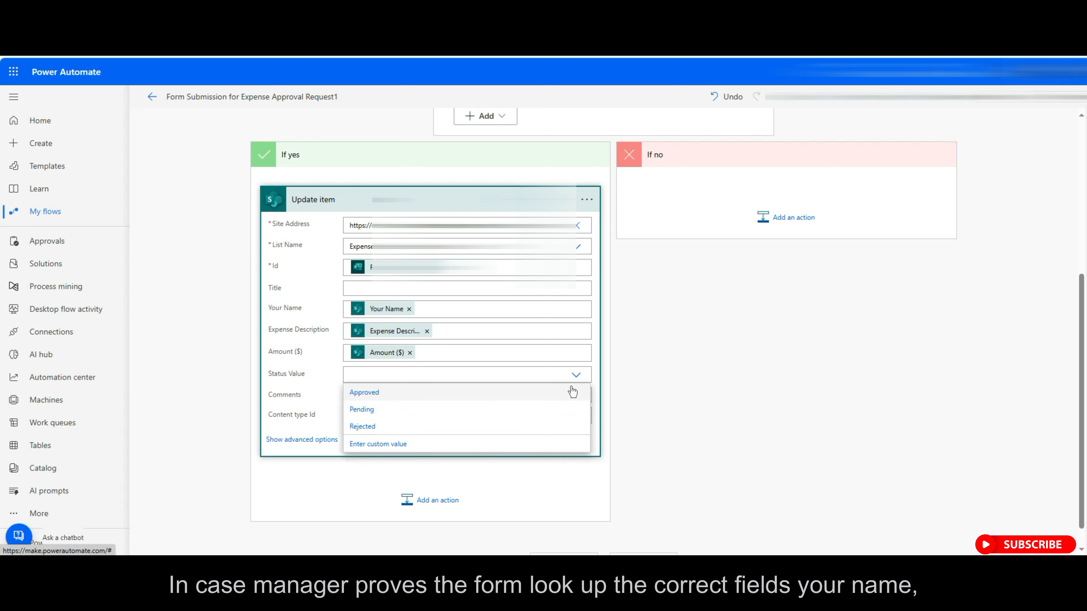
pyautogui.click(364, 396)
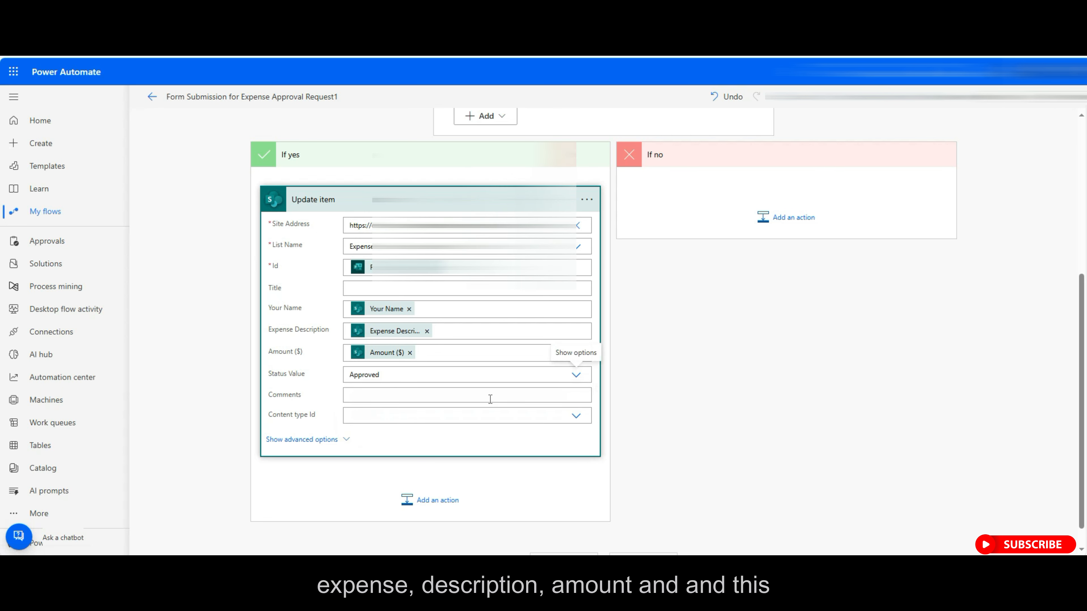
pyautogui.scroll(2, 491, 399)
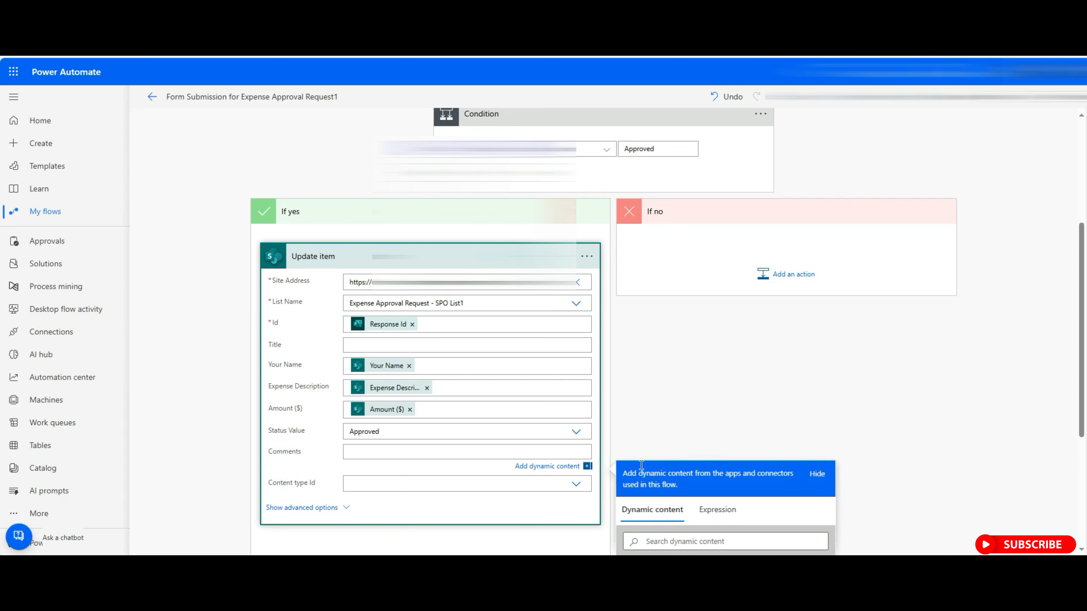
pyautogui.scroll(-4, 831, 414)
pyautogui.scroll(-5, 711, 461)
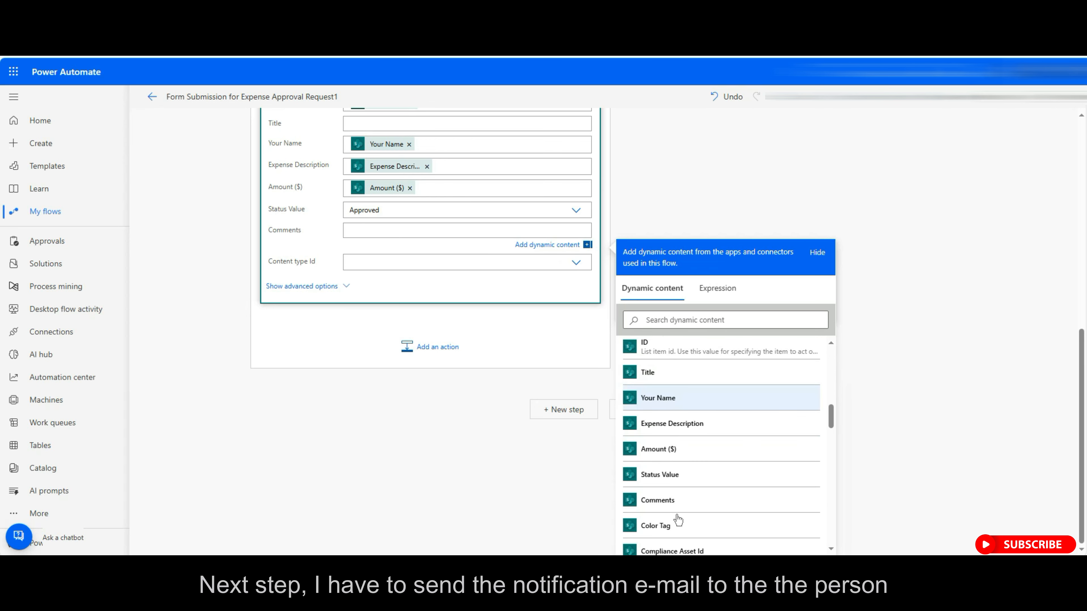
pyautogui.click(677, 501)
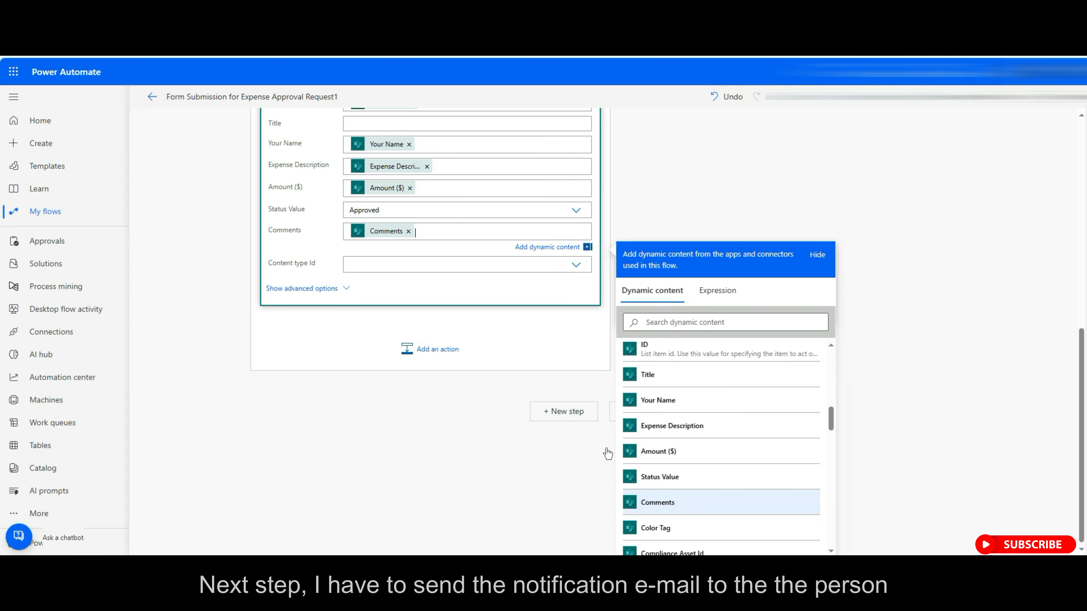
pyautogui.click(492, 395)
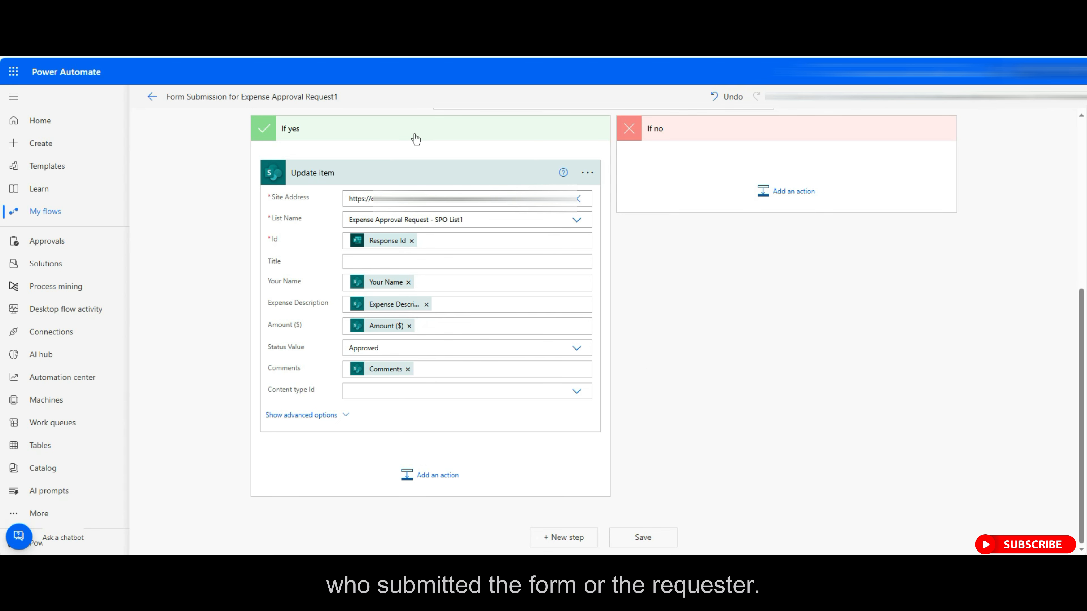
pyautogui.scroll(6, 414, 141)
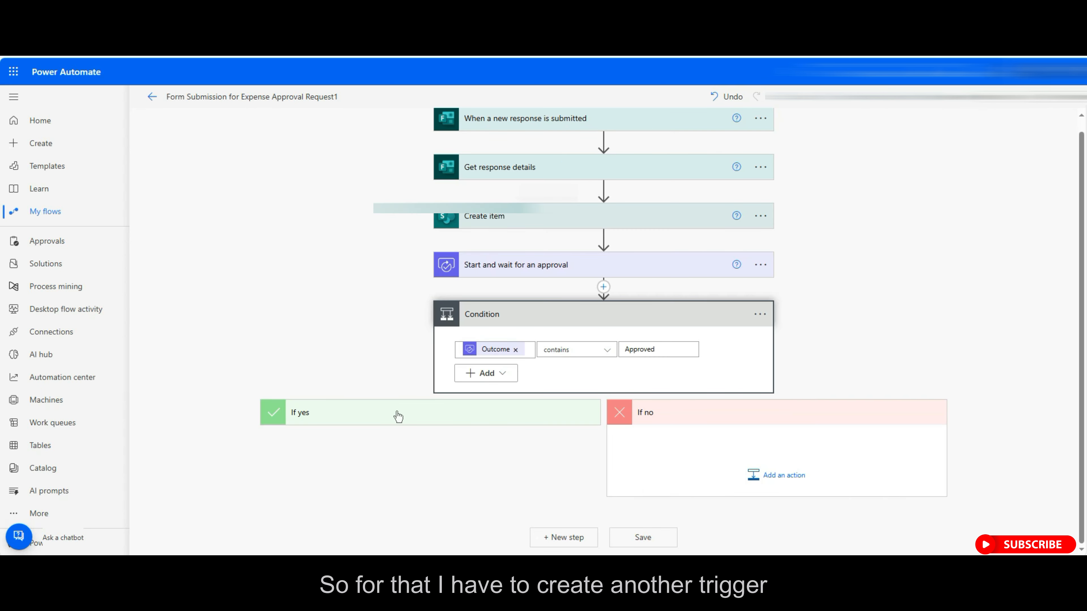
pyautogui.scroll(-6, 398, 416)
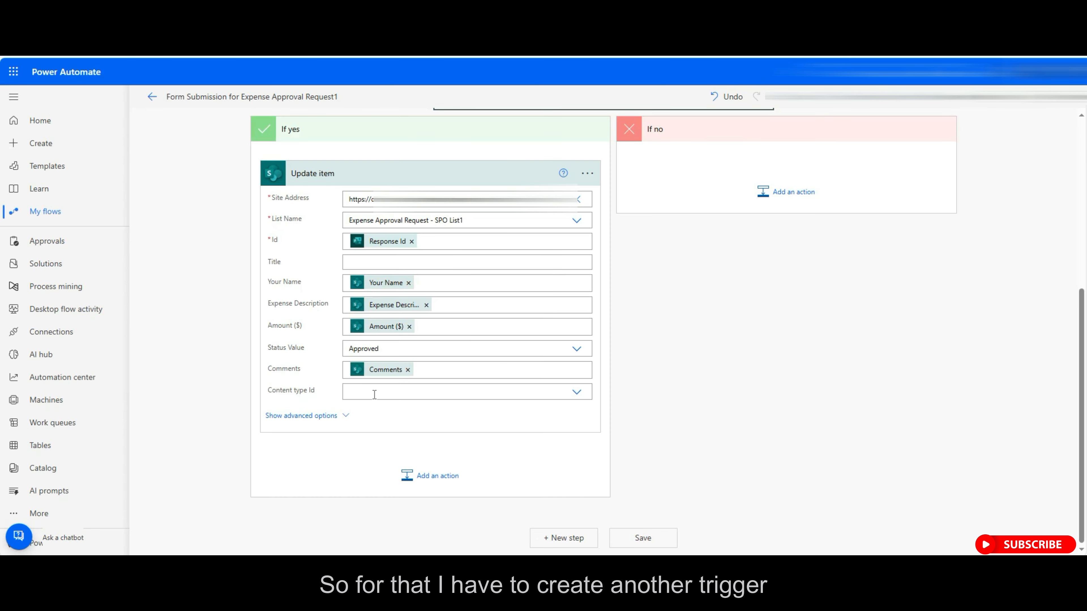
# Add an Office 365 Outlook Send an email (V2) step after Update item.
pyautogui.click(439, 485)
pyautogui.click(381, 250)
pyautogui.write('o')
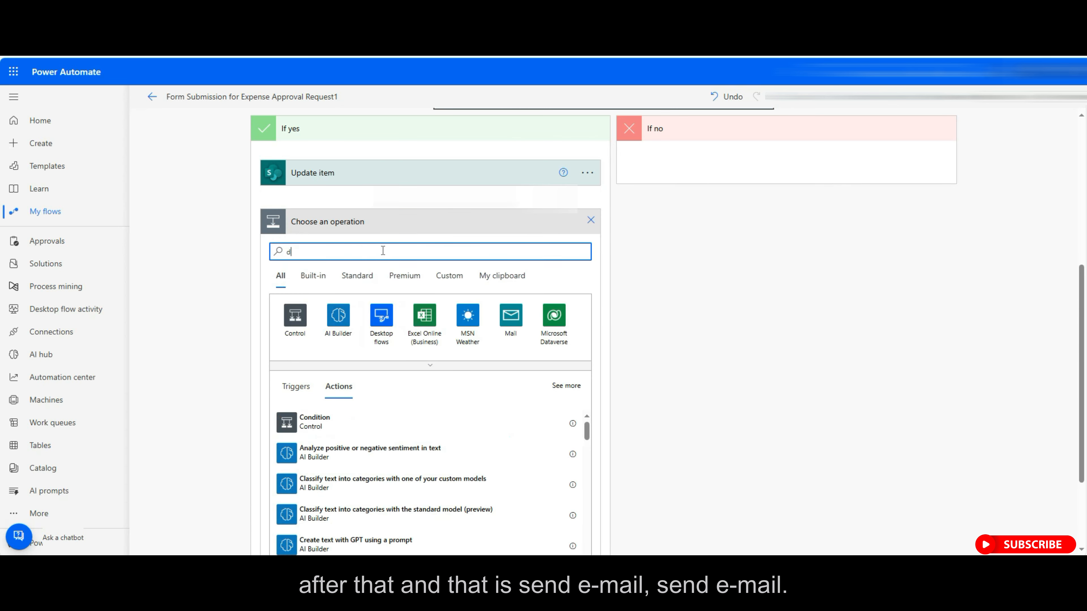
pyautogui.write('end em')
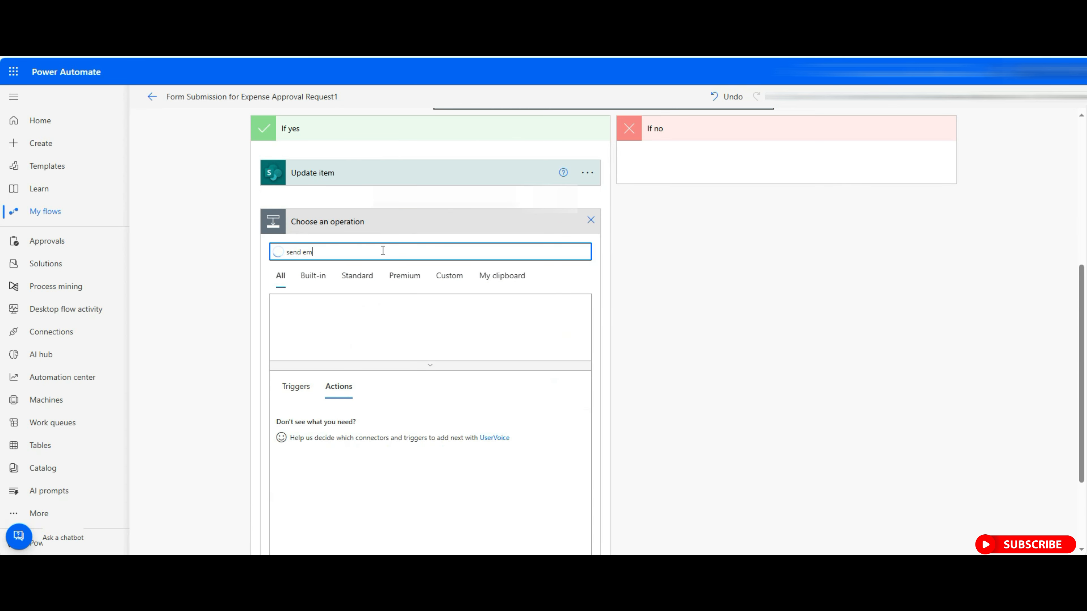
pyautogui.write('ail')
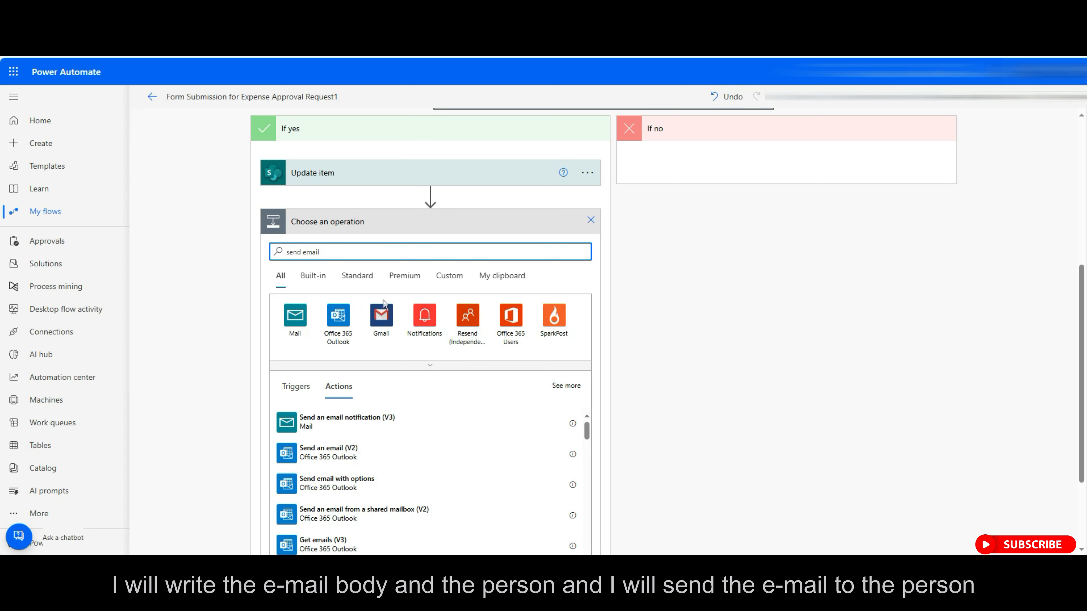
pyautogui.click(367, 452)
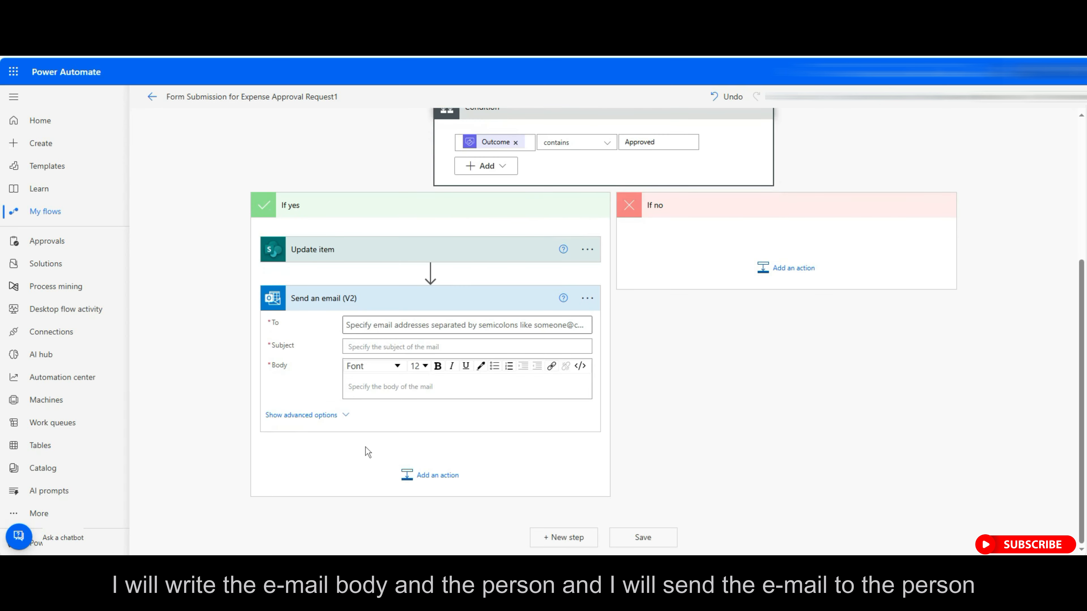
pyautogui.click(370, 327)
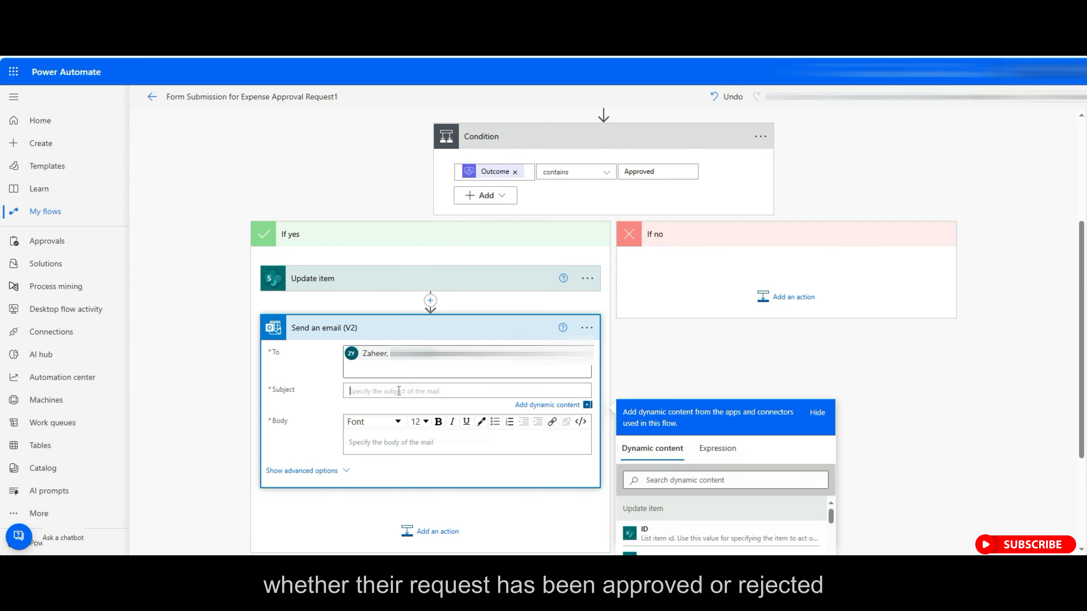
# Set the subject to 'Your Expense Request has Approved for' plus Expense Description.
pyautogui.write('Your Expense Request')
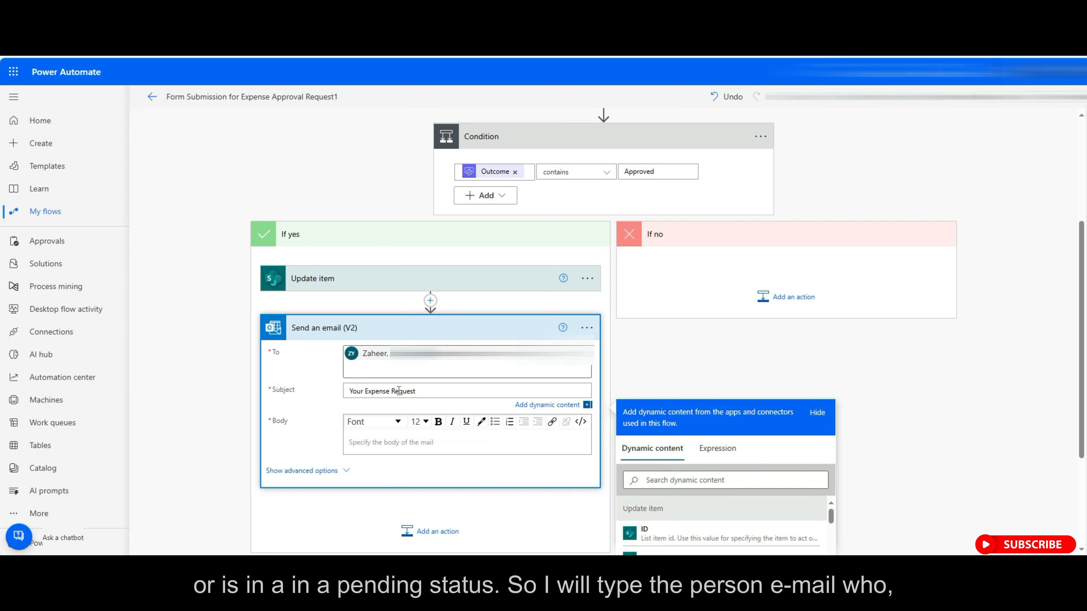
pyautogui.write(' has Approved for')
pyautogui.scroll(-3, 752, 484)
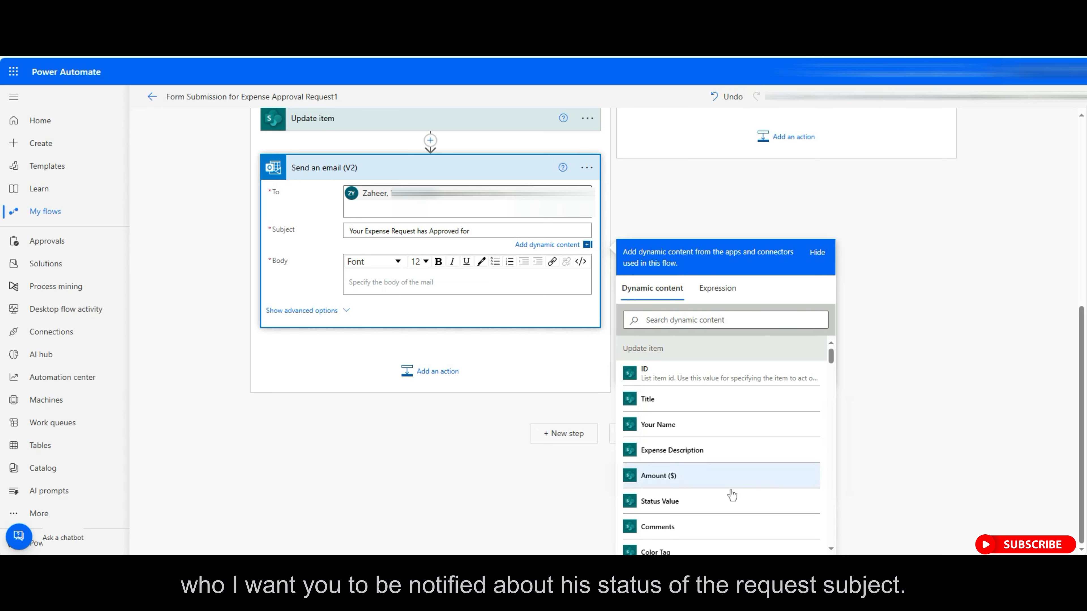
pyautogui.click(689, 450)
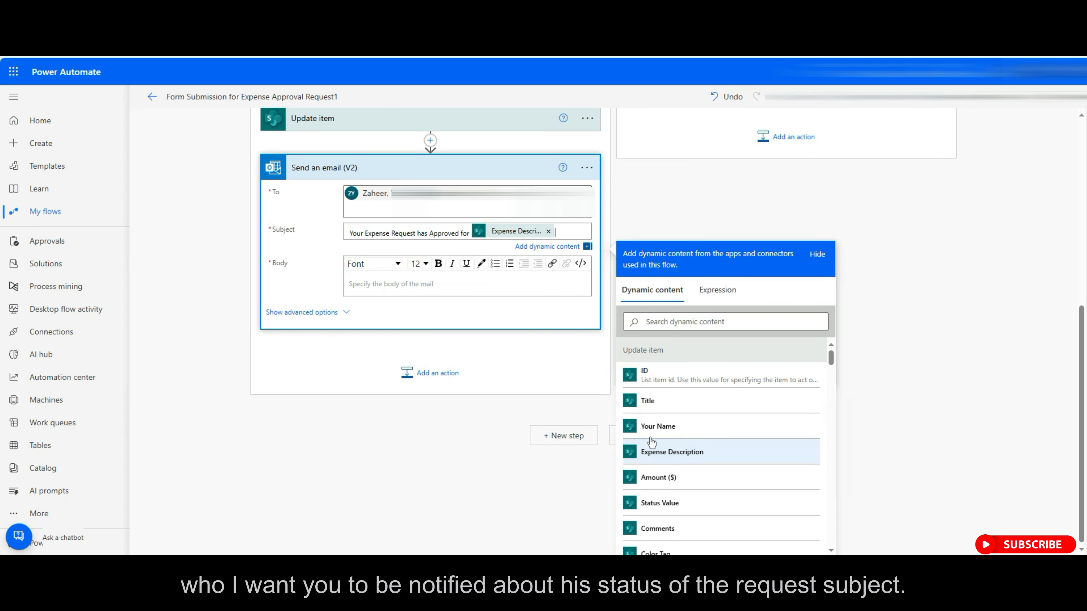
# Write the body 'Hi, [Your Name]', with Expense Description 'has been approved for the amount [Amount ($)]'.
pyautogui.click(373, 283)
pyautogui.write('Hi,')
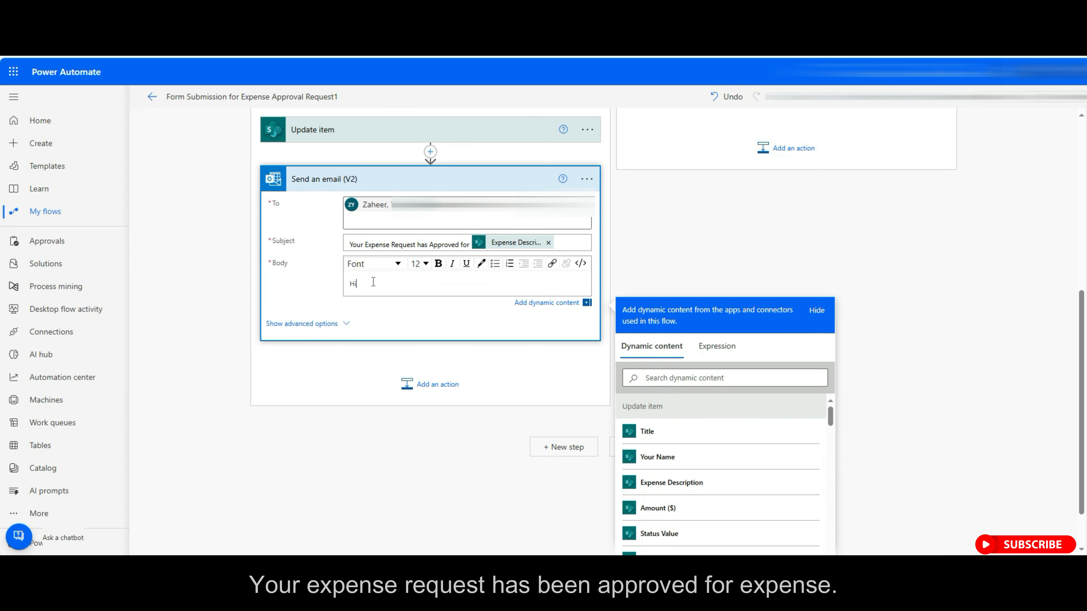
pyautogui.press('Return')
pyautogui.press('Return')
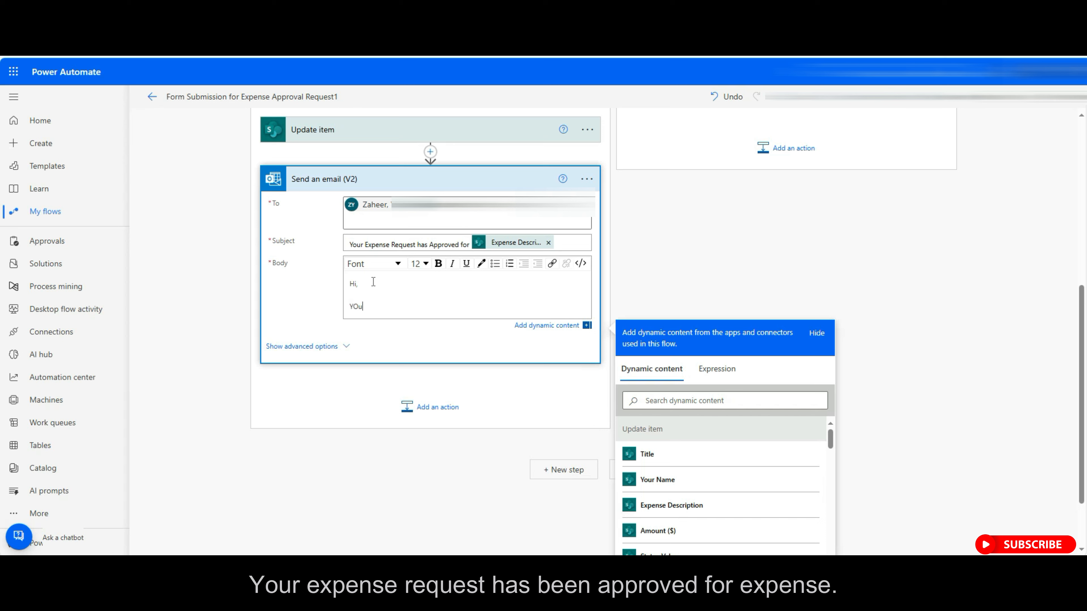
pyautogui.write('Your Expense Request fo')
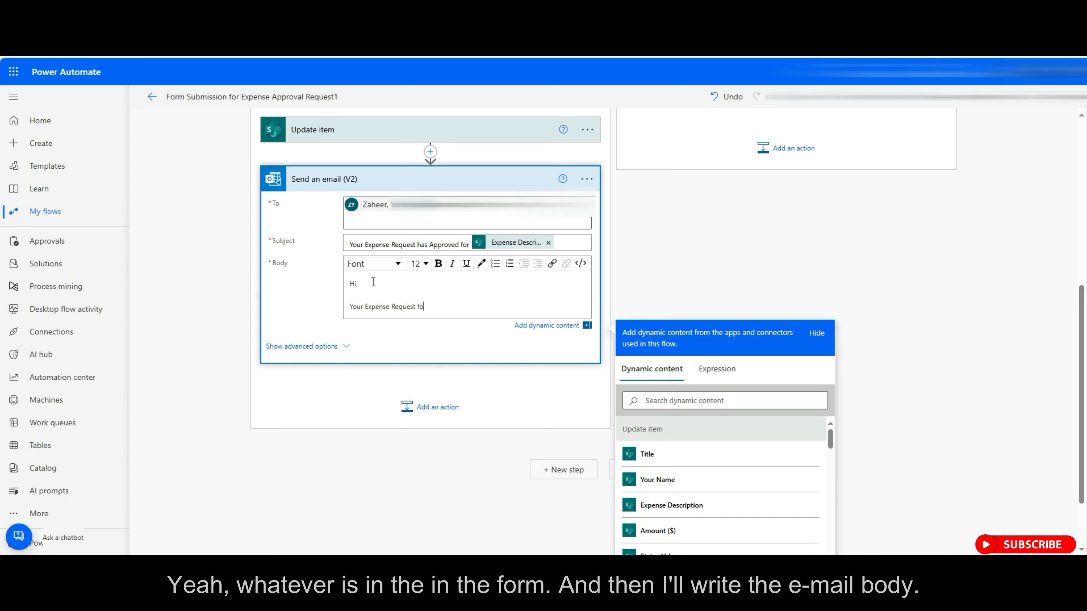
pyautogui.press('BackSpace')
pyautogui.press('BackSpace')
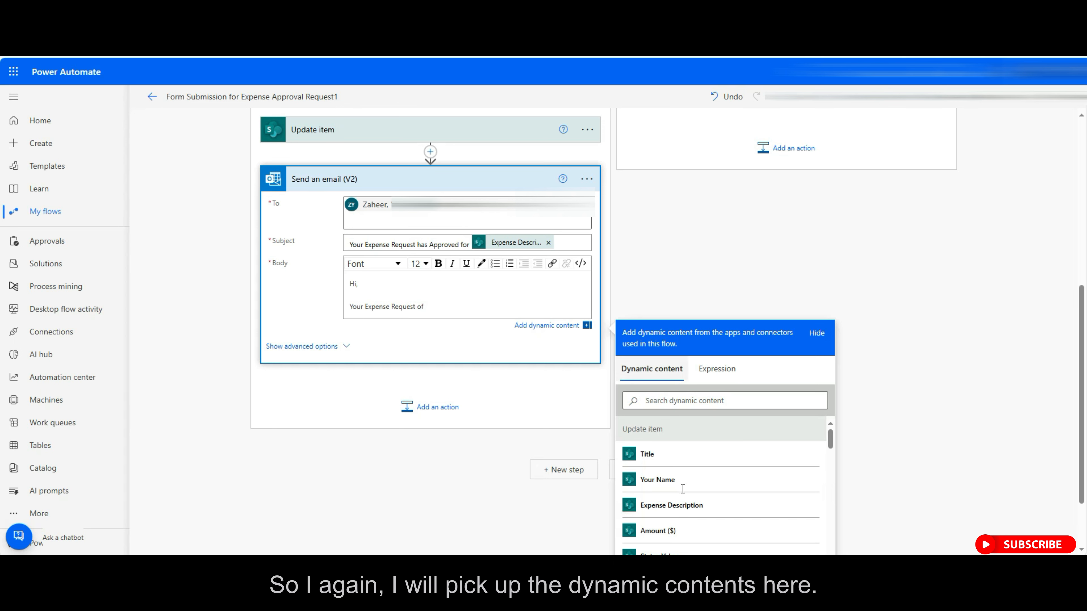
pyautogui.click(671, 505)
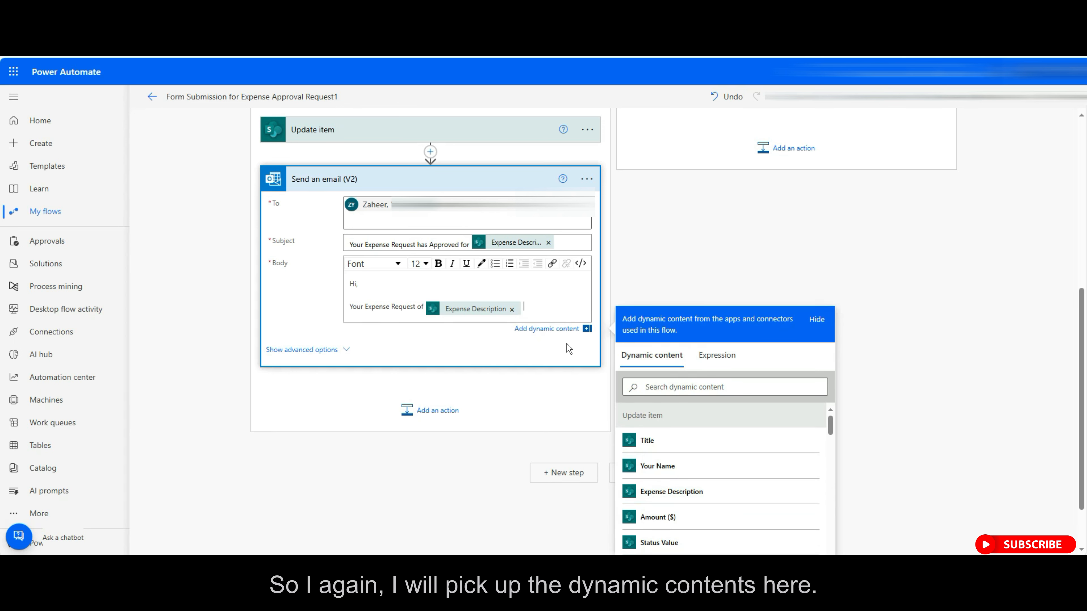
pyautogui.write('has been approved for th')
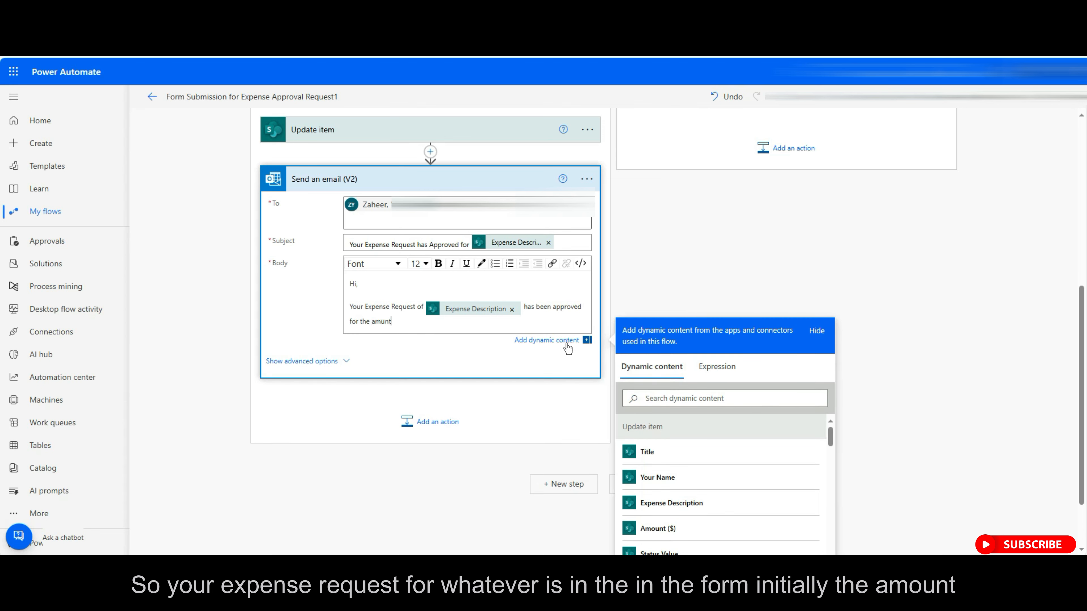
pyautogui.write('e amount')
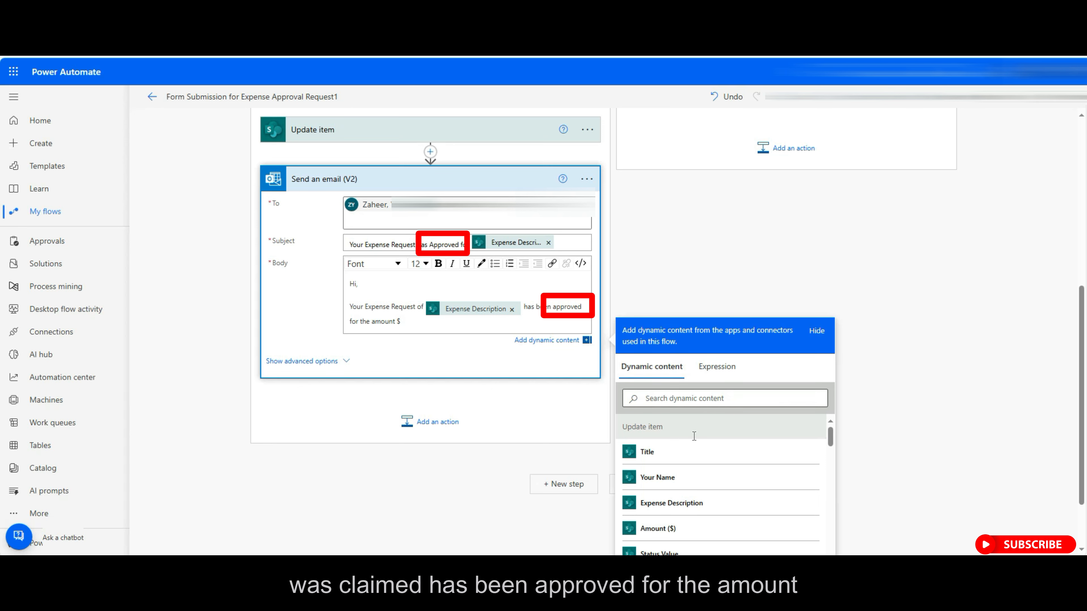
pyautogui.click(667, 528)
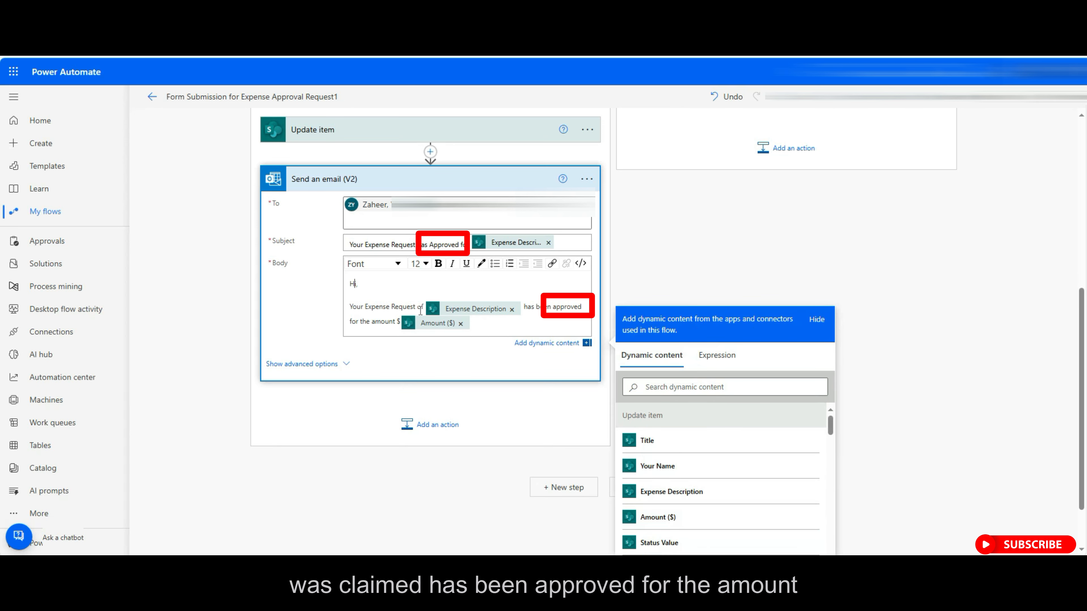
pyautogui.click(668, 467)
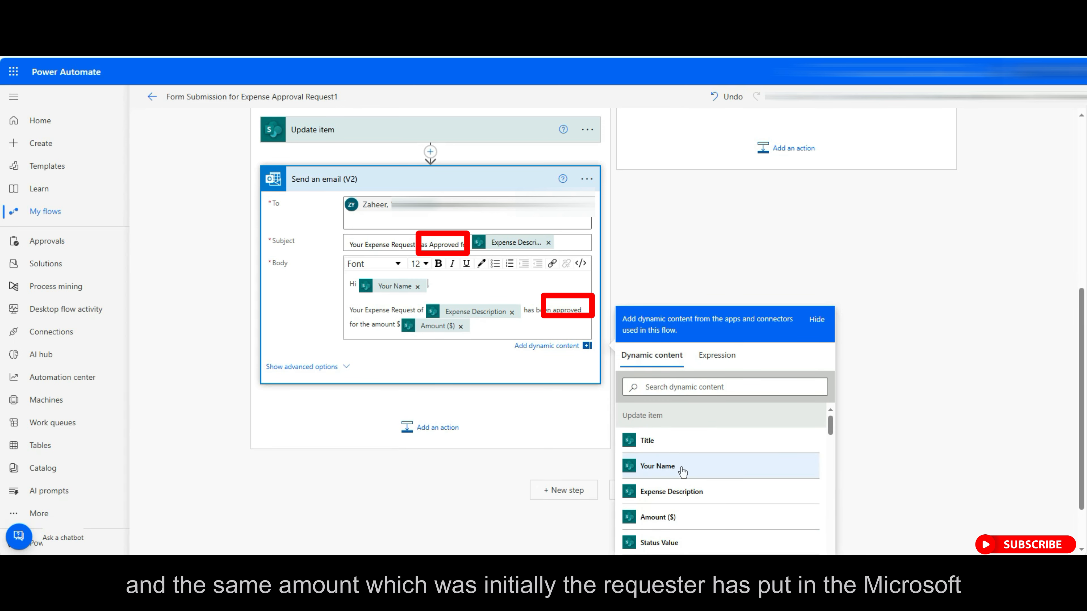
pyautogui.click(890, 385)
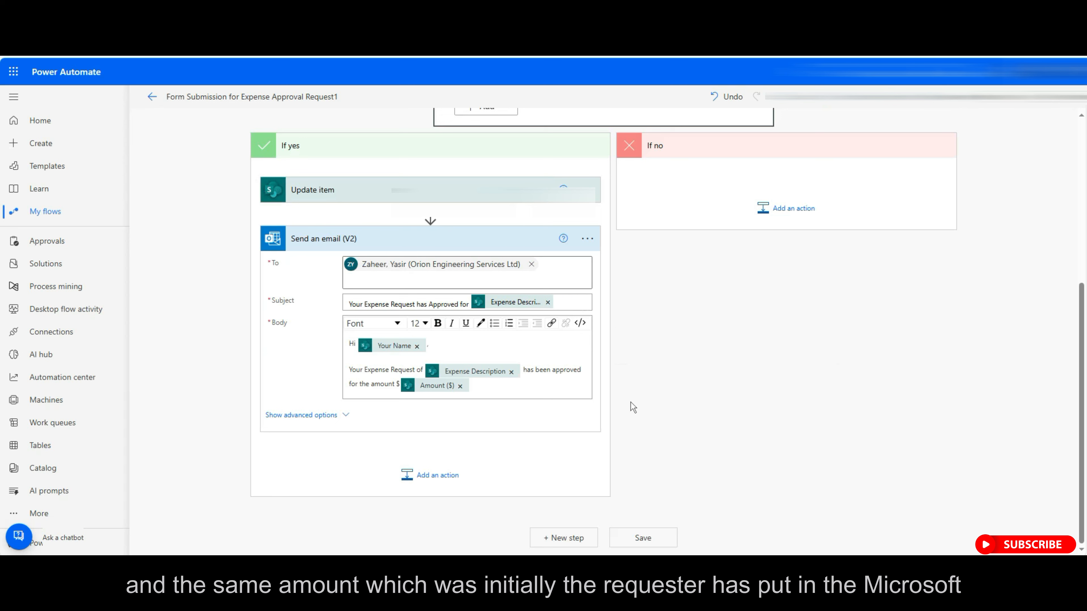
pyautogui.click(428, 240)
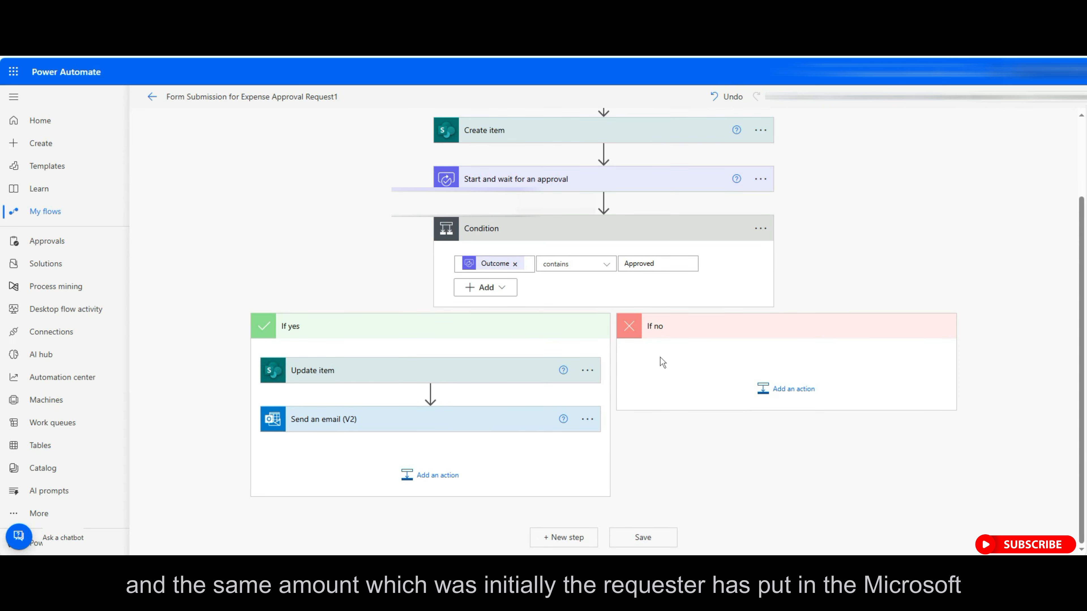
# Add a SharePoint Update item action under the If no branch.
pyautogui.click(793, 391)
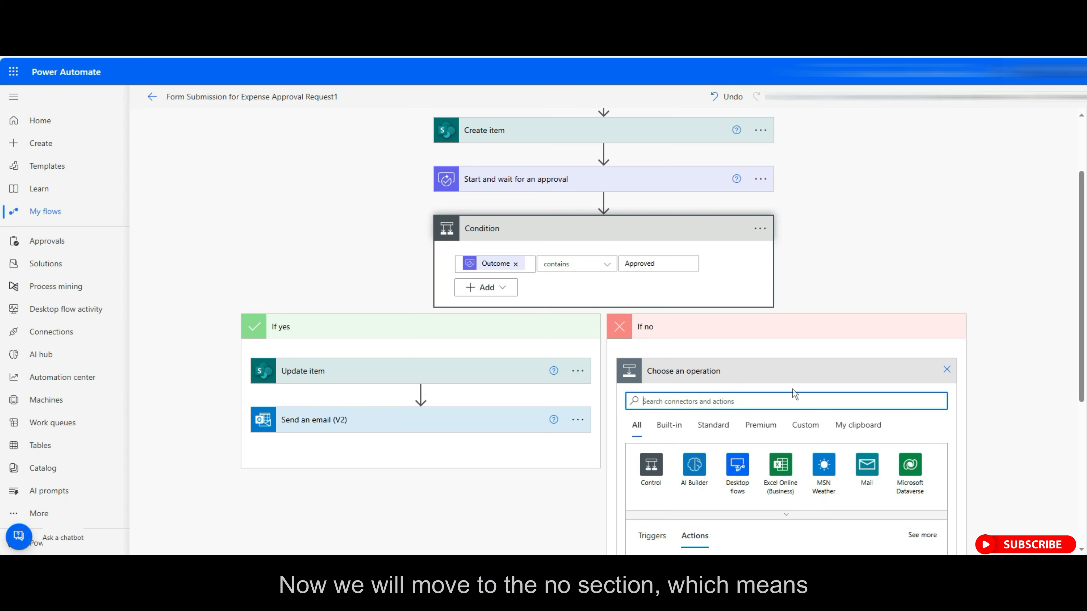
pyautogui.scroll(-3, 788, 401)
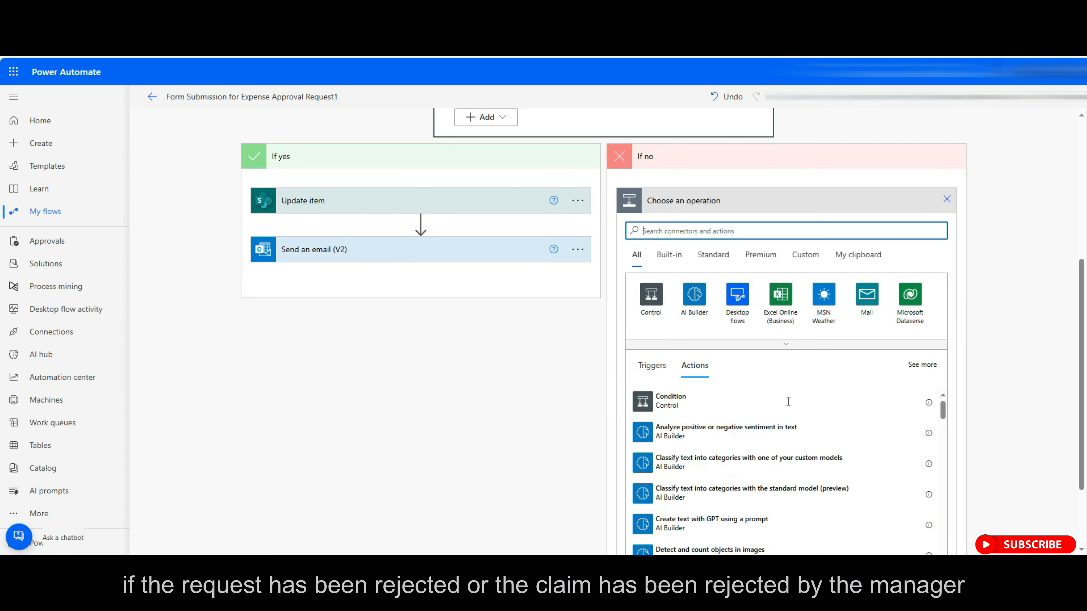
pyautogui.scroll(1, 789, 402)
pyautogui.write('update')
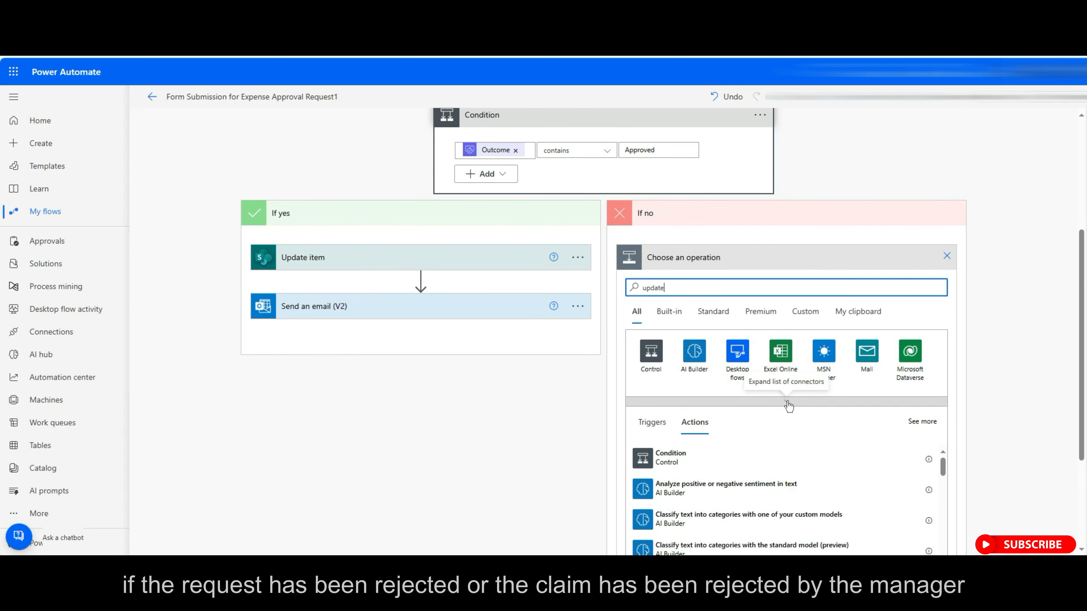
pyautogui.write('d ite')
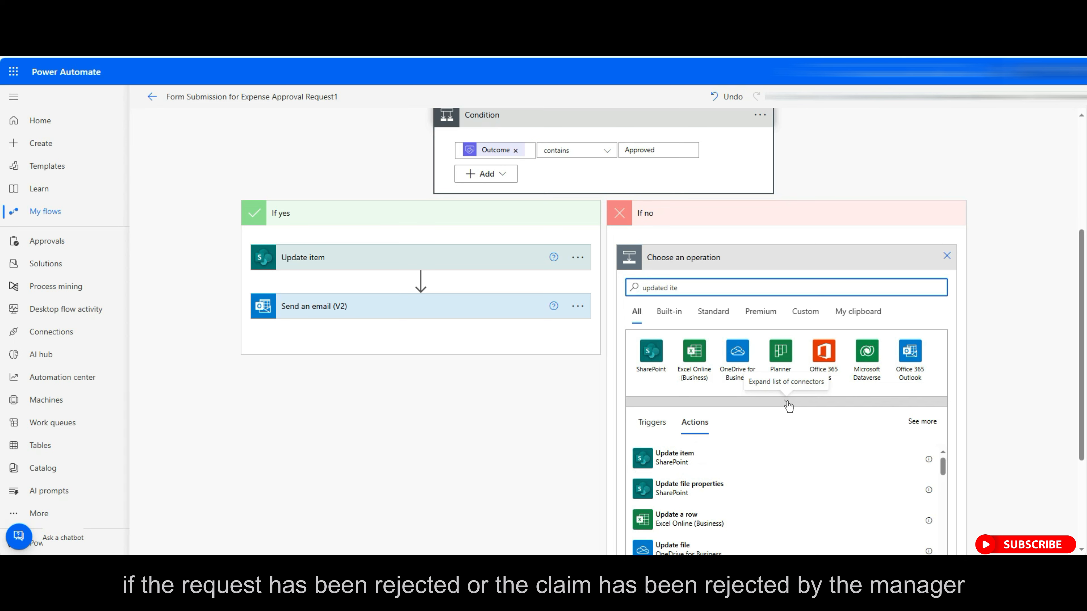
pyautogui.click(682, 455)
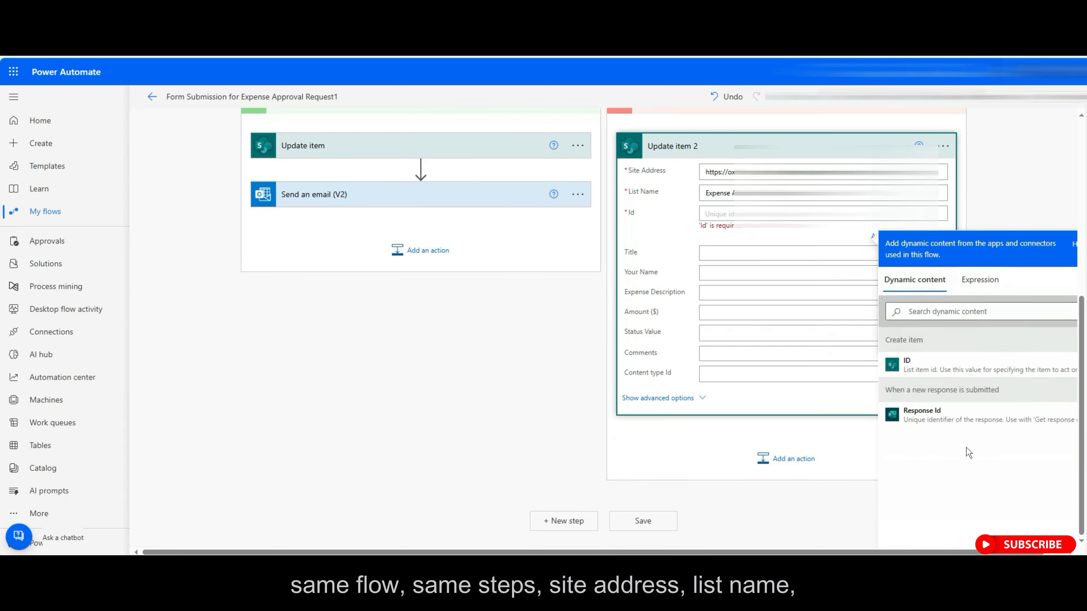
# Map Id, Your Name, Expense Description and Amount ($) to Response Id and the submitted values.
pyautogui.click(918, 413)
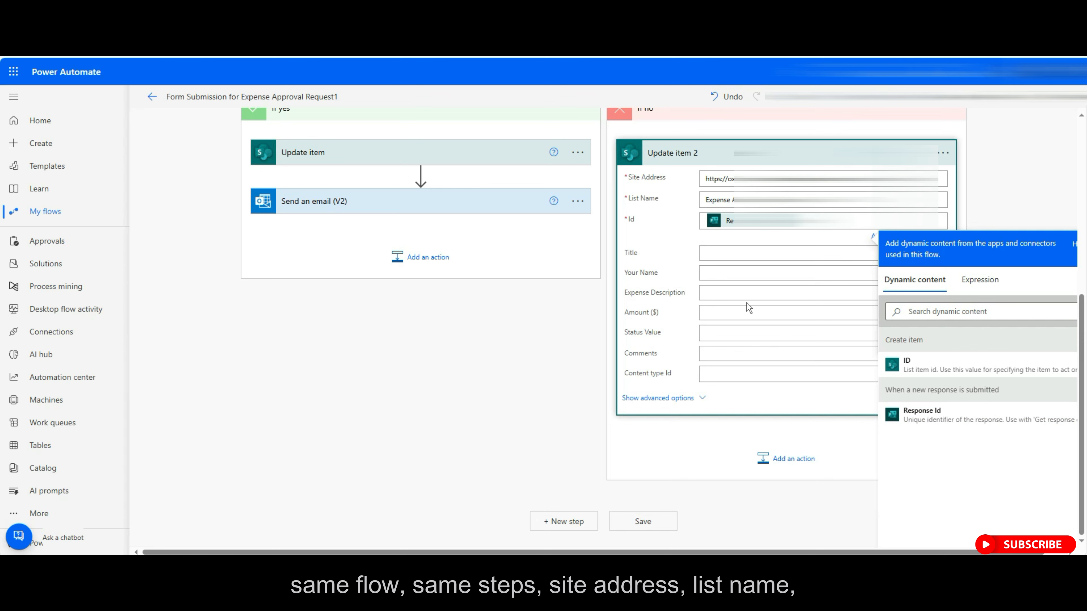
pyautogui.click(723, 274)
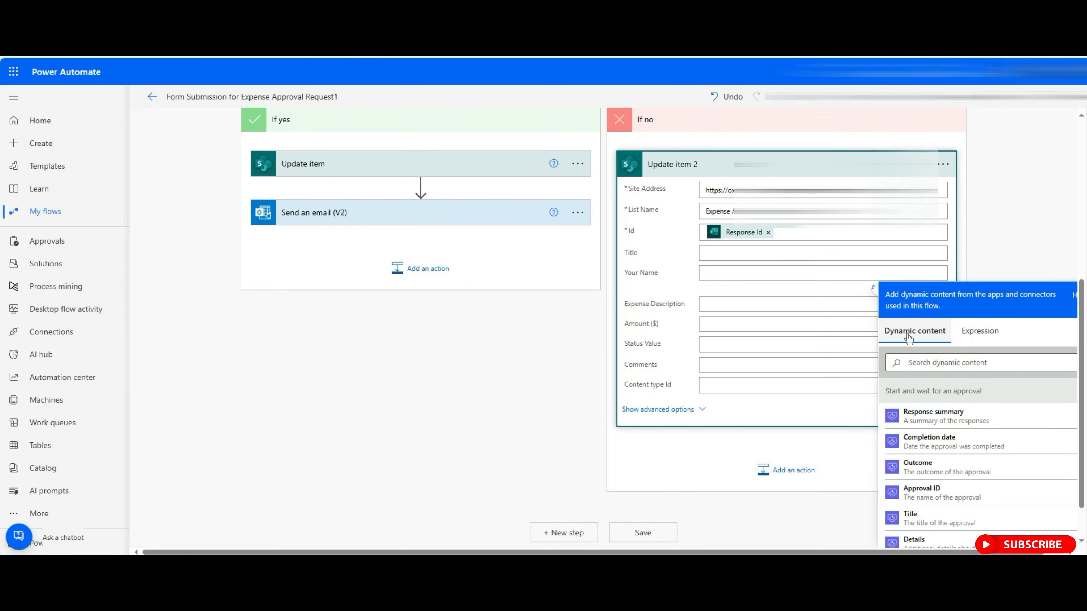
pyautogui.scroll(-10, 969, 411)
pyautogui.click(933, 442)
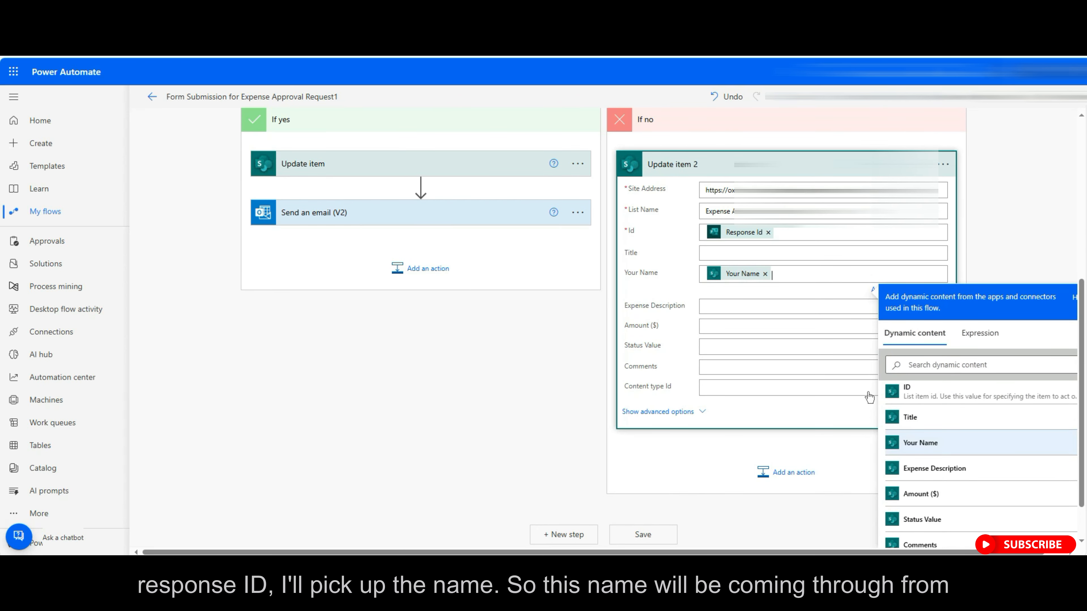
pyautogui.click(745, 305)
pyautogui.scroll(-10, 984, 504)
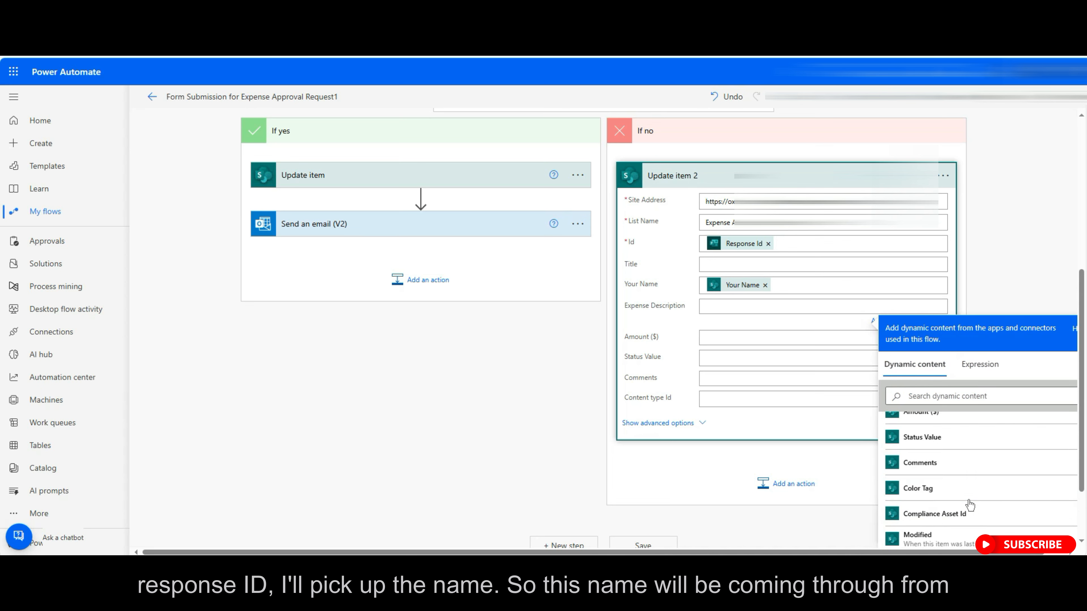
pyautogui.click(963, 501)
pyautogui.click(753, 338)
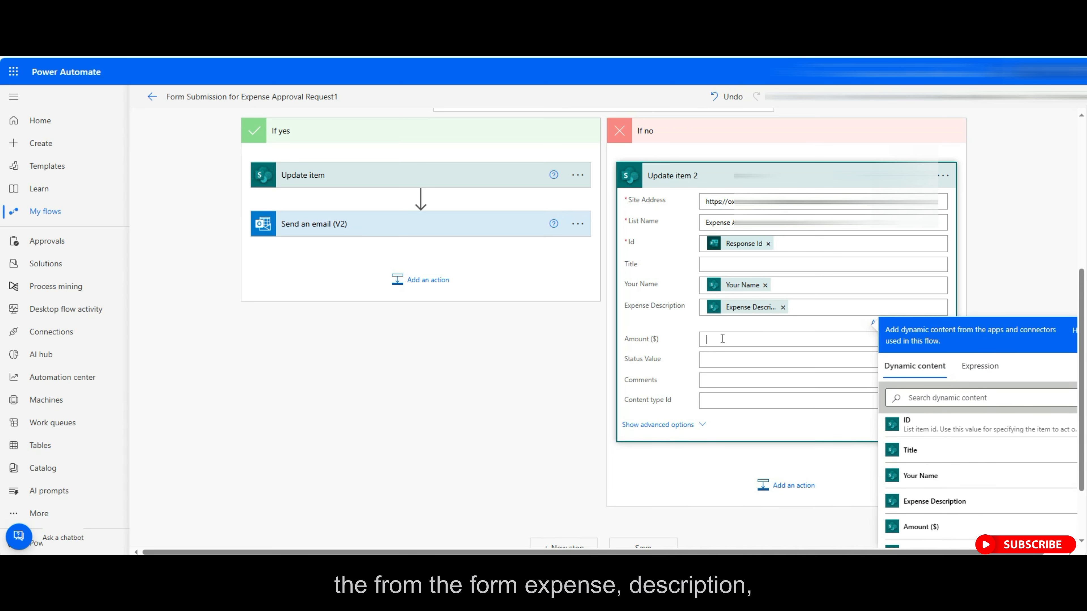
pyautogui.scroll(-5, 984, 497)
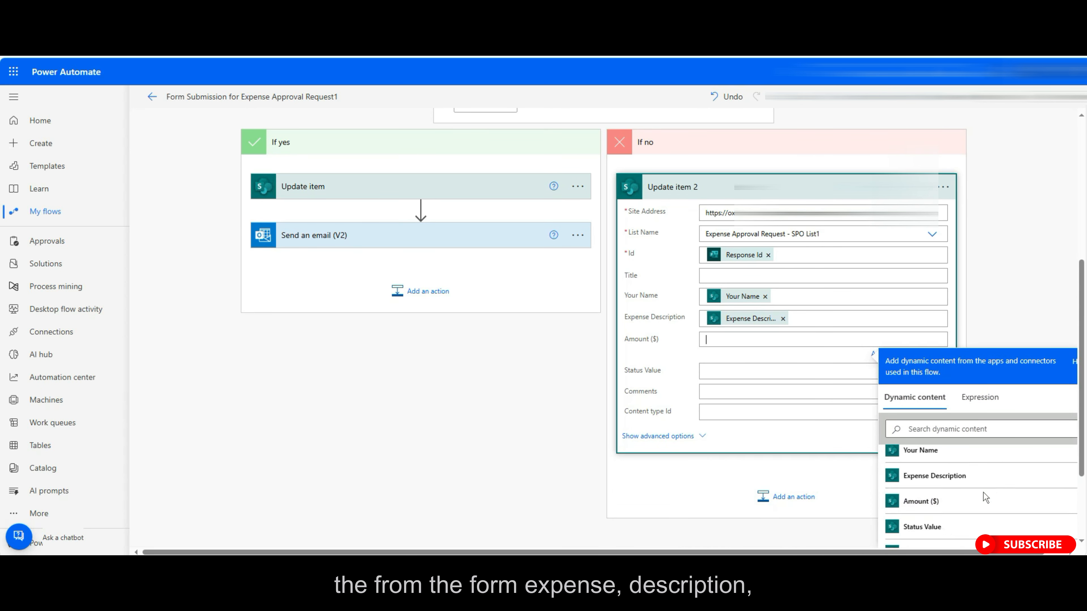
pyautogui.click(941, 502)
# Set Status Value to Rejected and fill Comments with the Comments value.
pyautogui.click(868, 376)
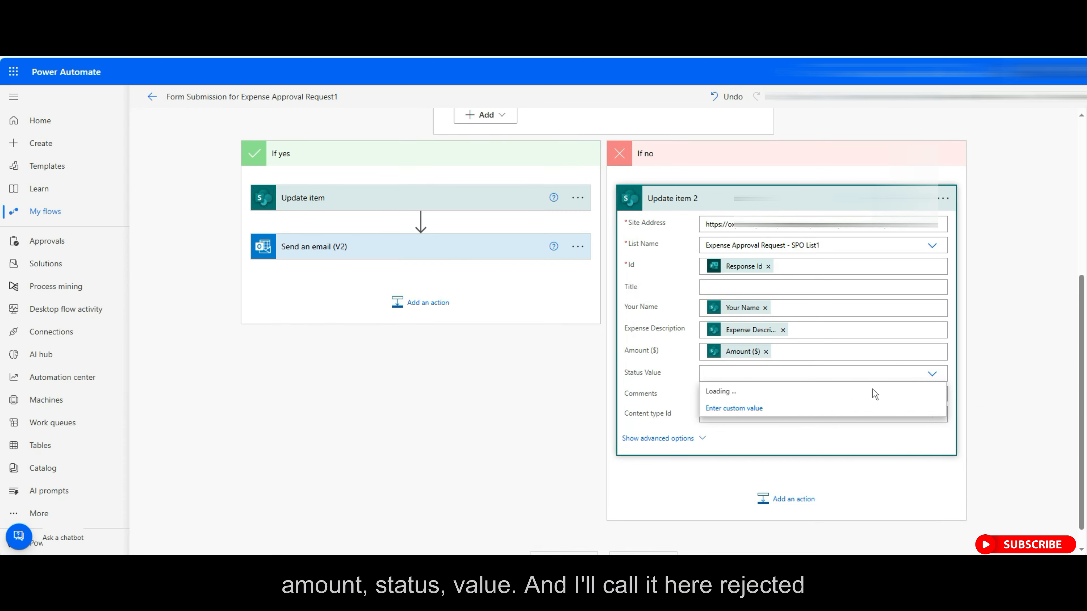
pyautogui.click(733, 424)
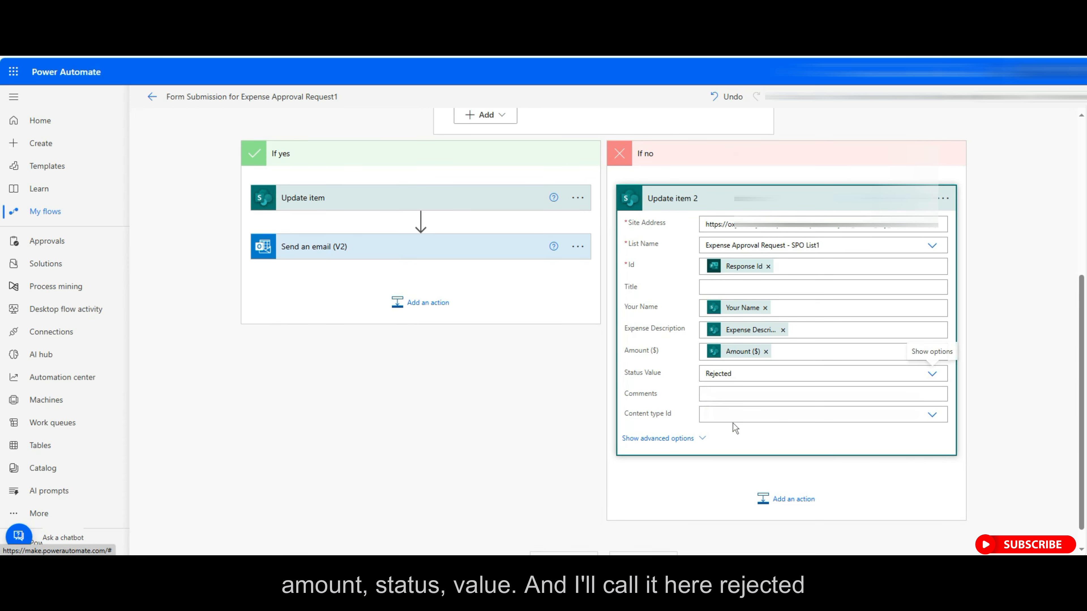
pyautogui.click(783, 395)
pyautogui.scroll(-5, 1002, 532)
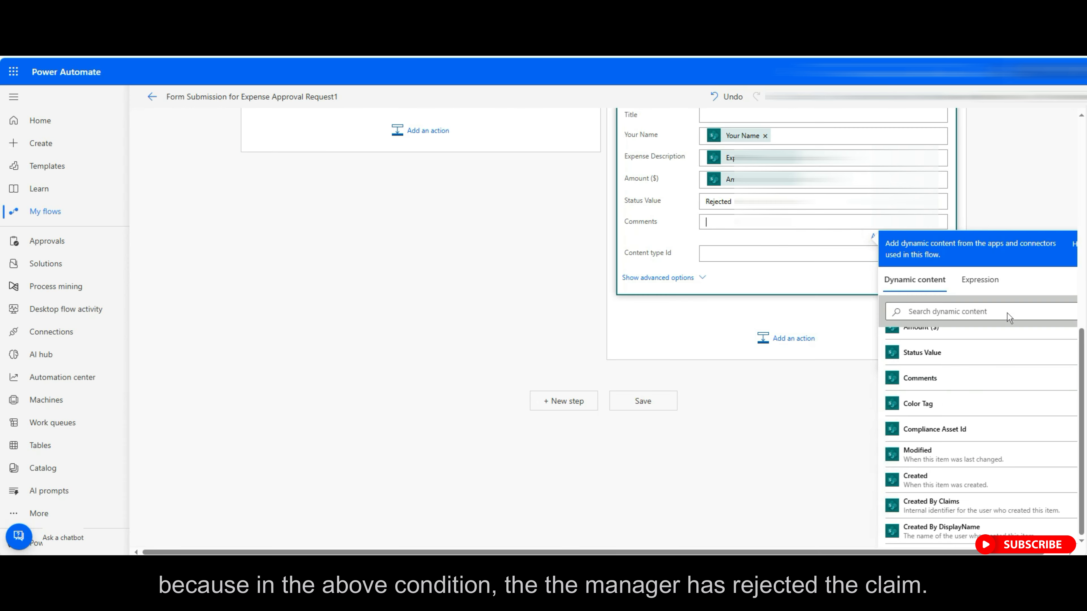
pyautogui.click(924, 383)
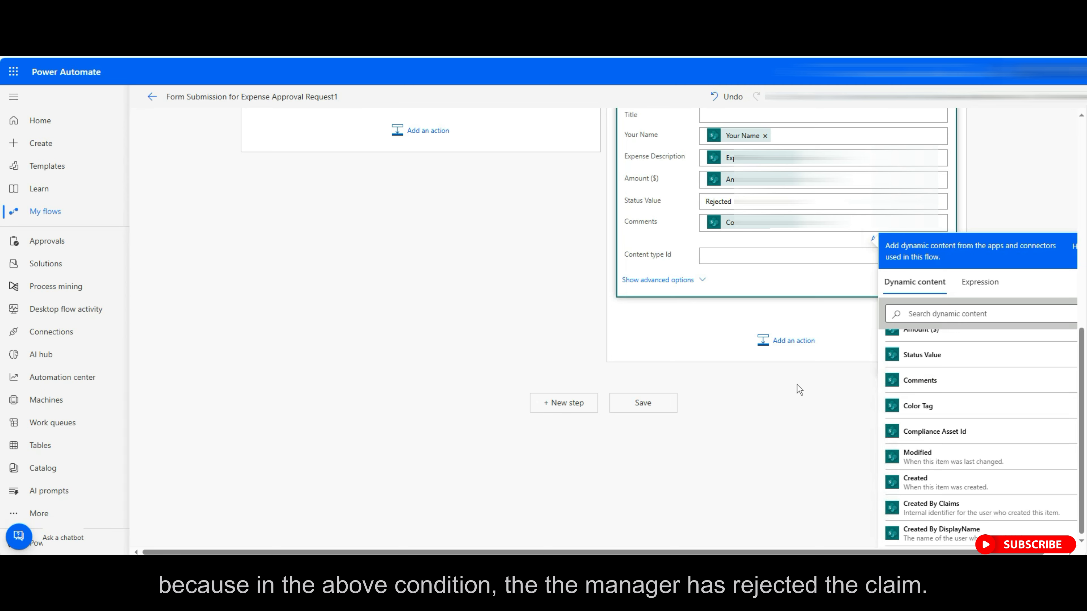
pyautogui.click(803, 389)
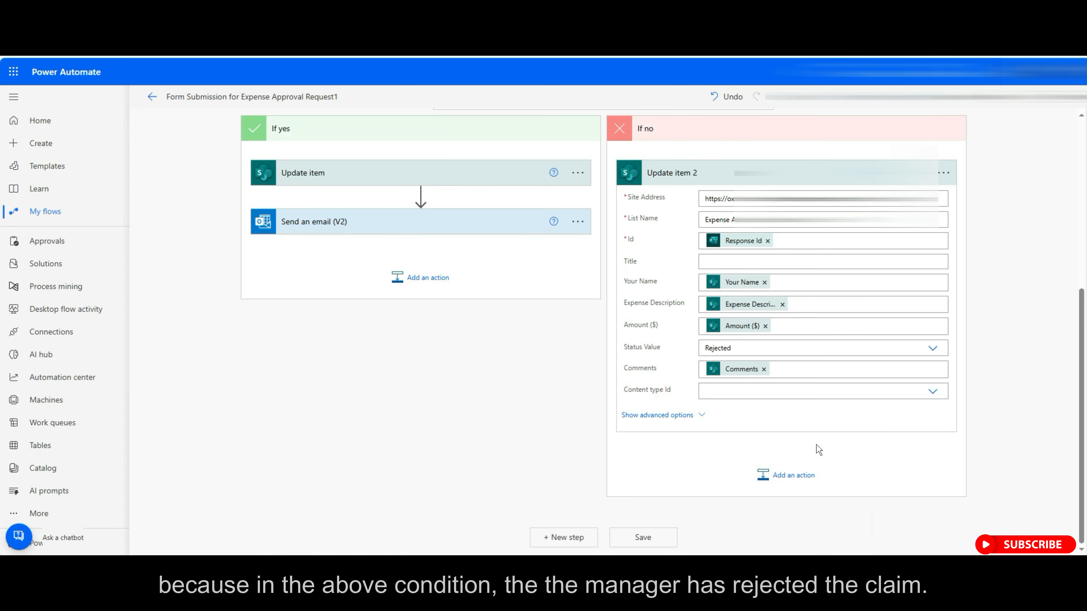
# Add a Send an email (V2) step after the If no update and enter 'Rejected'.
pyautogui.click(795, 476)
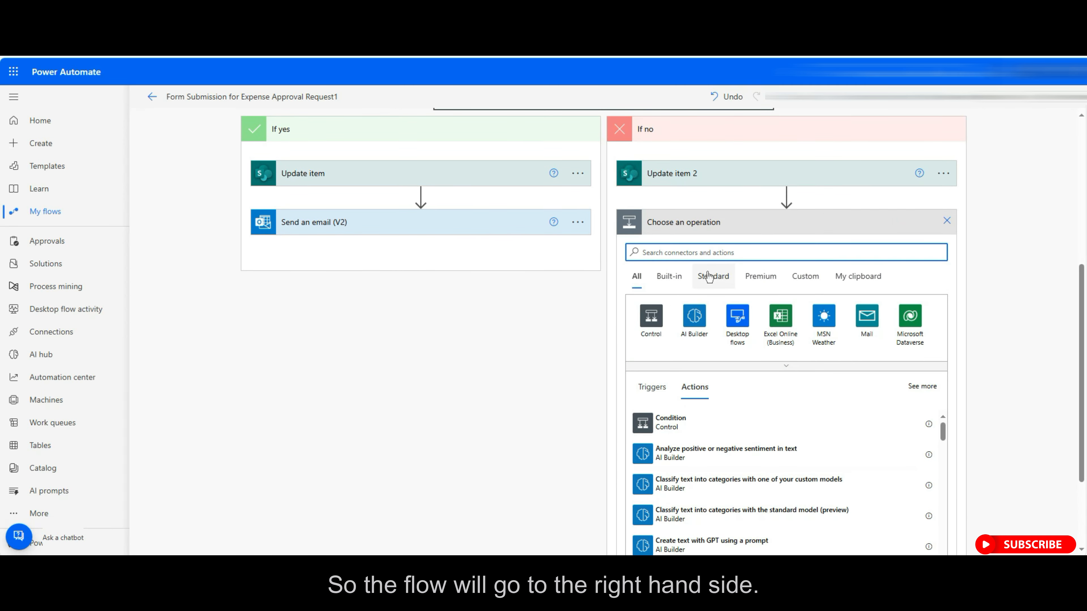
pyautogui.write('send email')
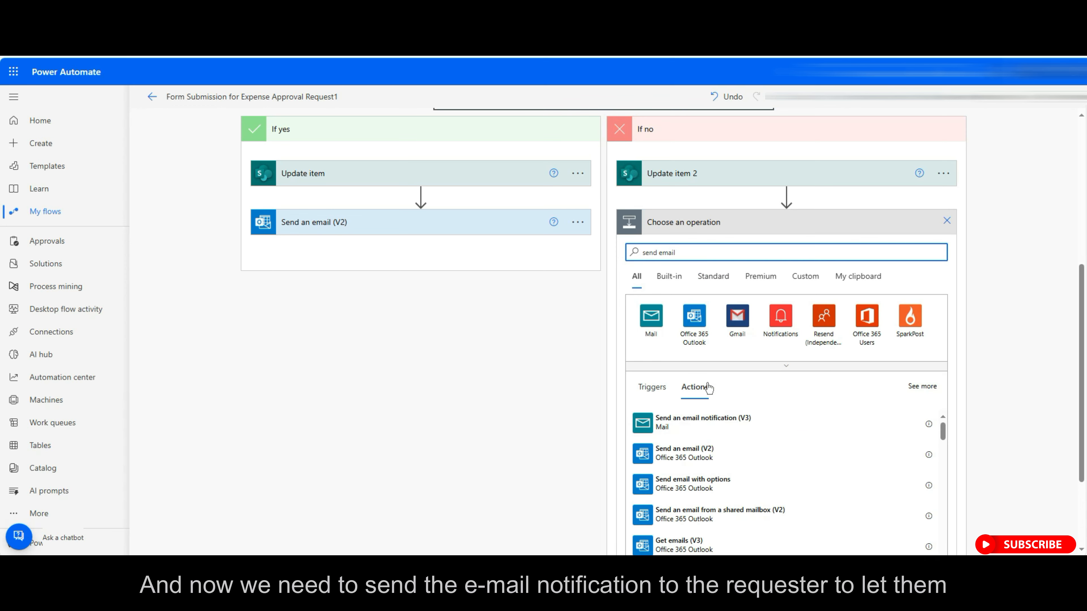
pyautogui.click(781, 459)
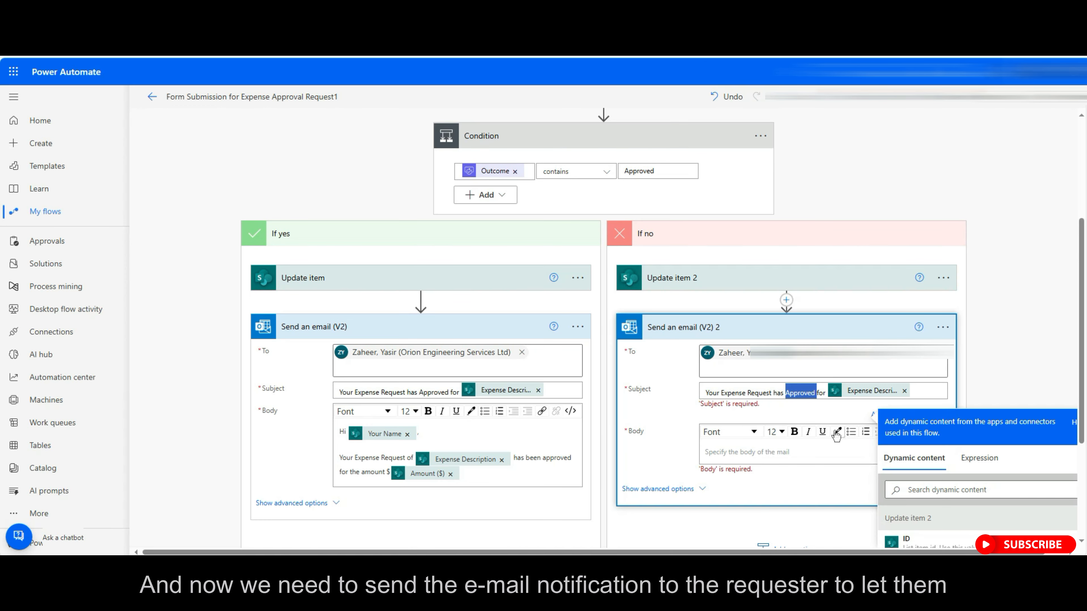
pyautogui.write('Rejected')
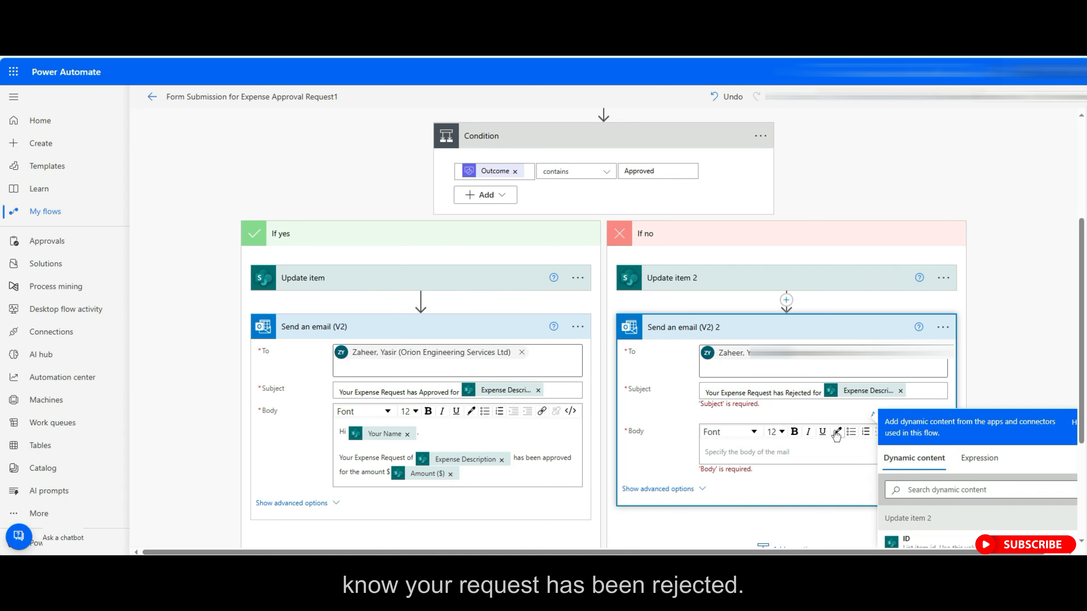
# Paste the approval body, replace 'approved' with 'Rejected', and collapse both branches.
pyautogui.click(835, 449)
pyautogui.write('Hi Your Name , Your Expense Request of Expense Description has been approved for the amount $ Amount ($)')
pyautogui.doubleClick(927, 458)
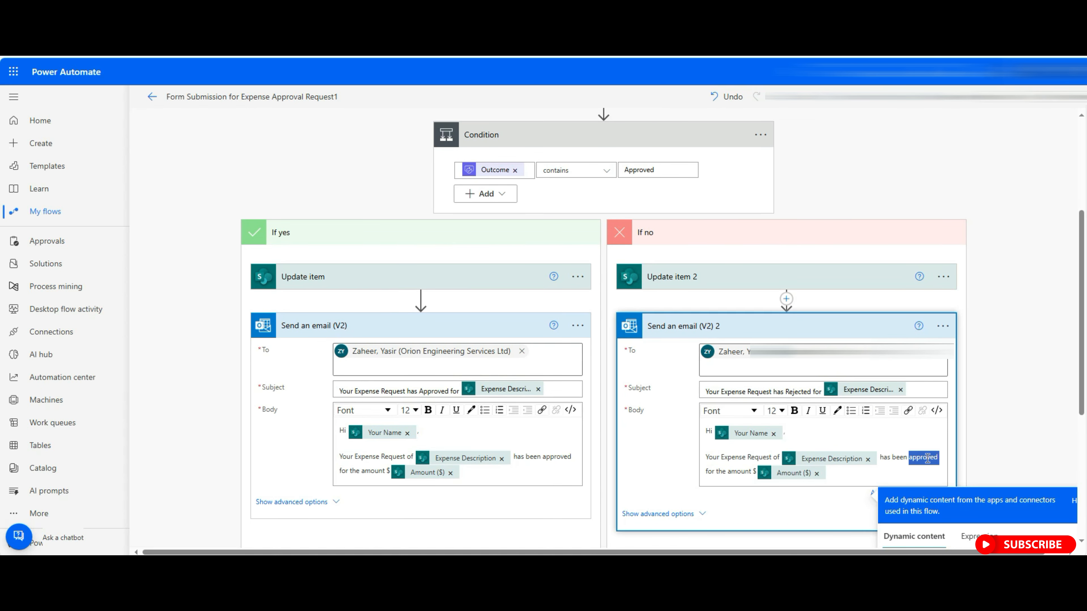
pyautogui.write('Rejected')
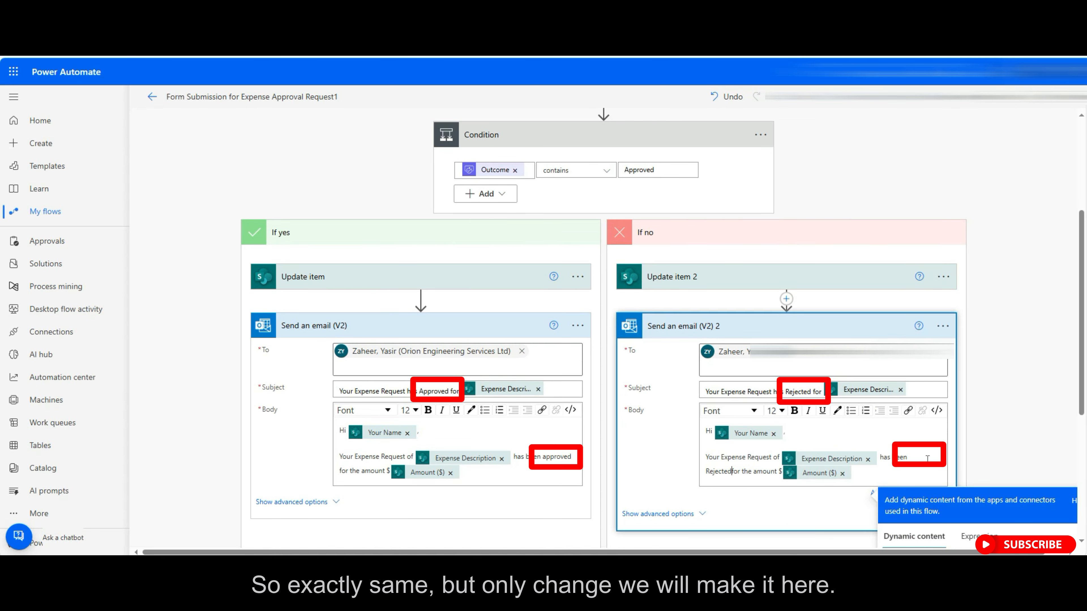
pyautogui.click(997, 435)
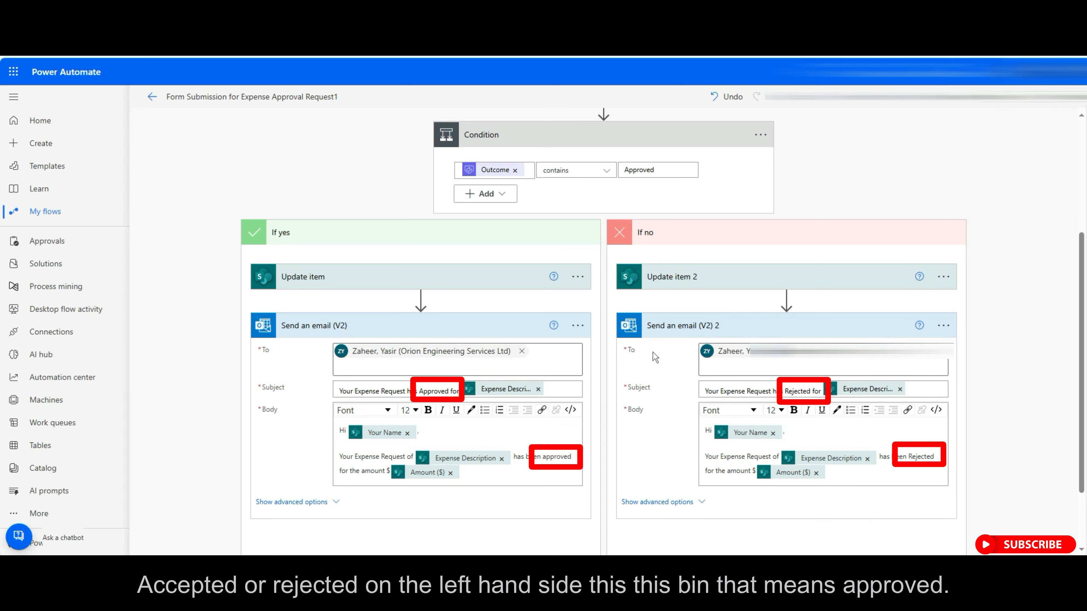
pyautogui.click(488, 239)
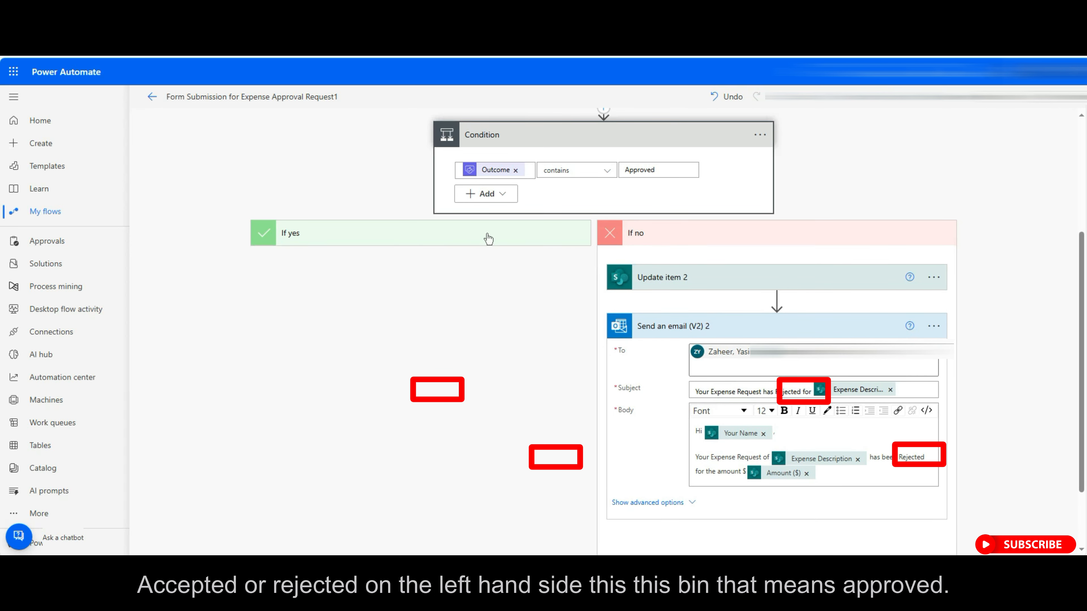
pyautogui.click(721, 235)
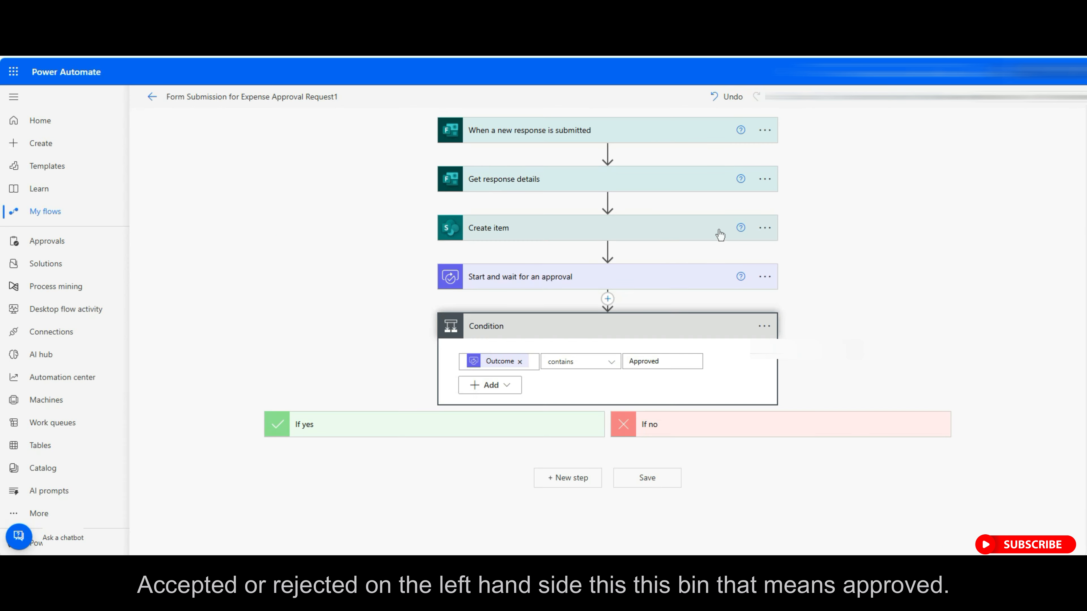
# Collapse the Condition card, save the flow, and start a manual test run.
pyautogui.click(632, 315)
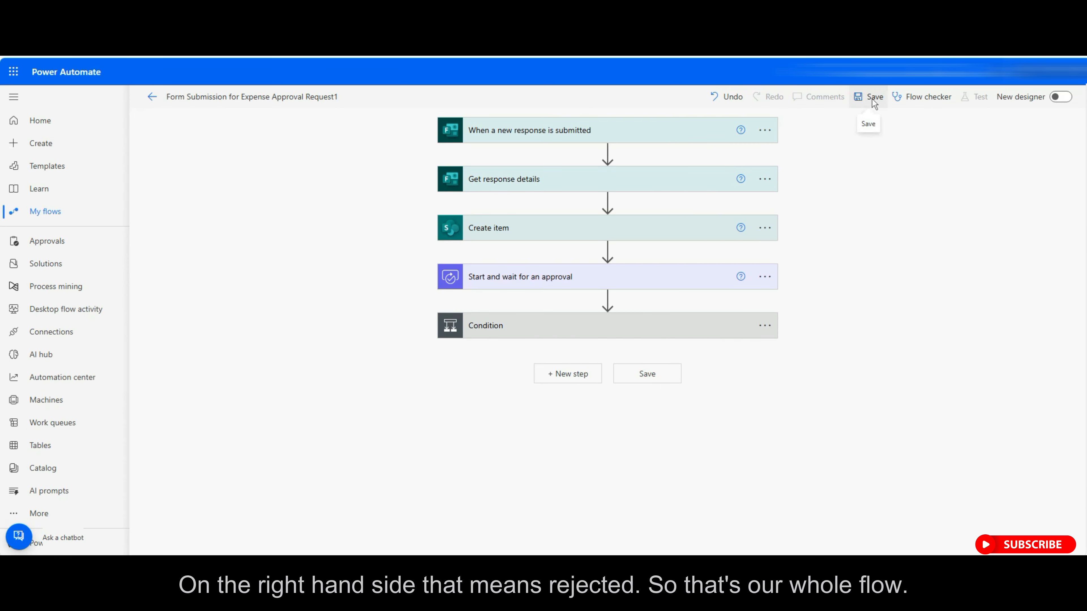
pyautogui.click(872, 98)
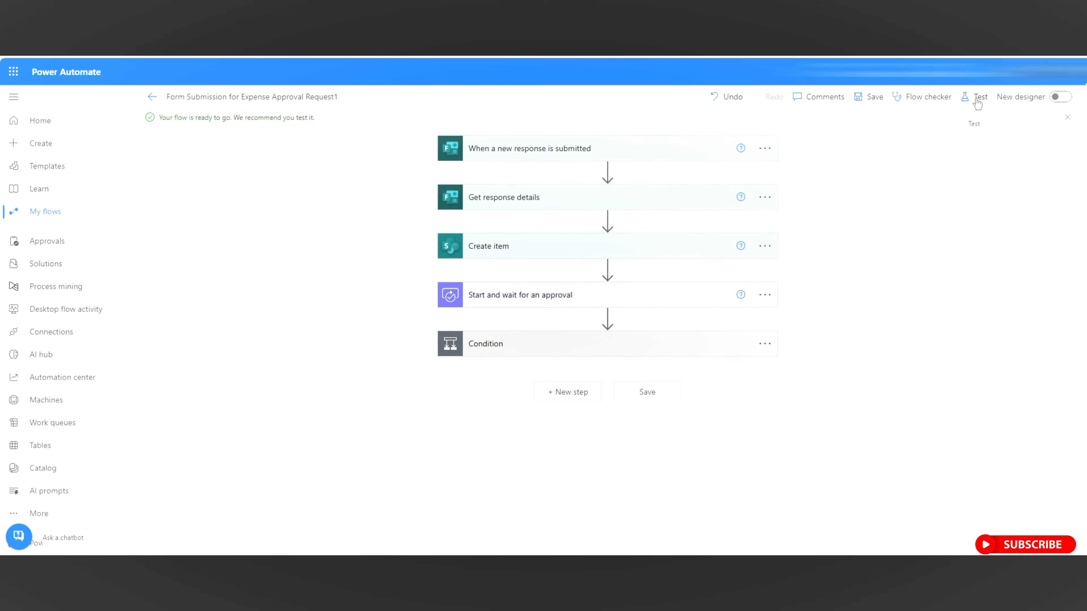
pyautogui.click(976, 97)
pyautogui.click(873, 125)
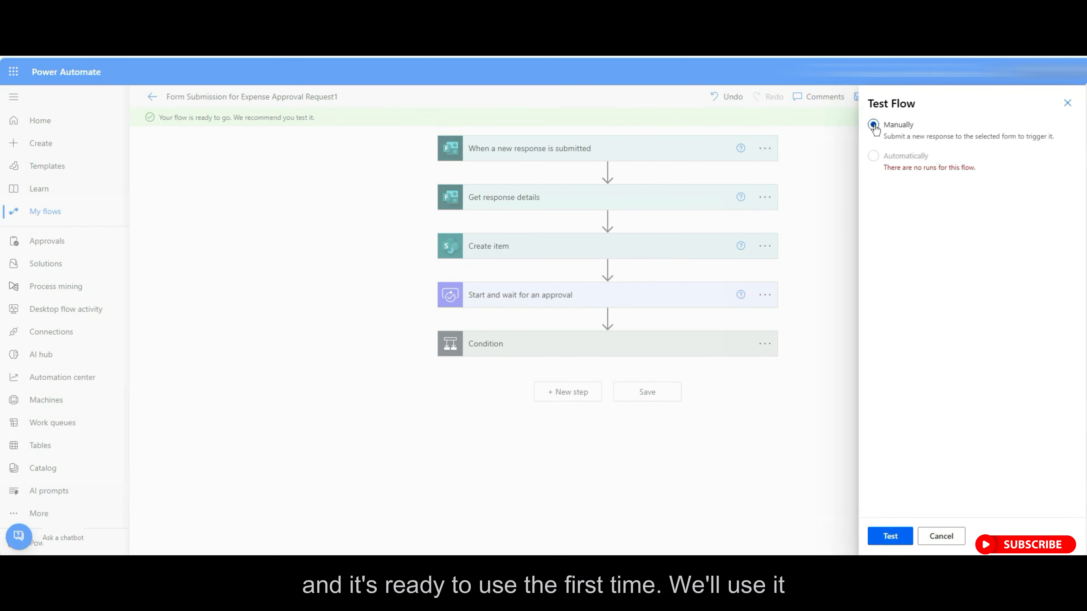
pyautogui.click(885, 536)
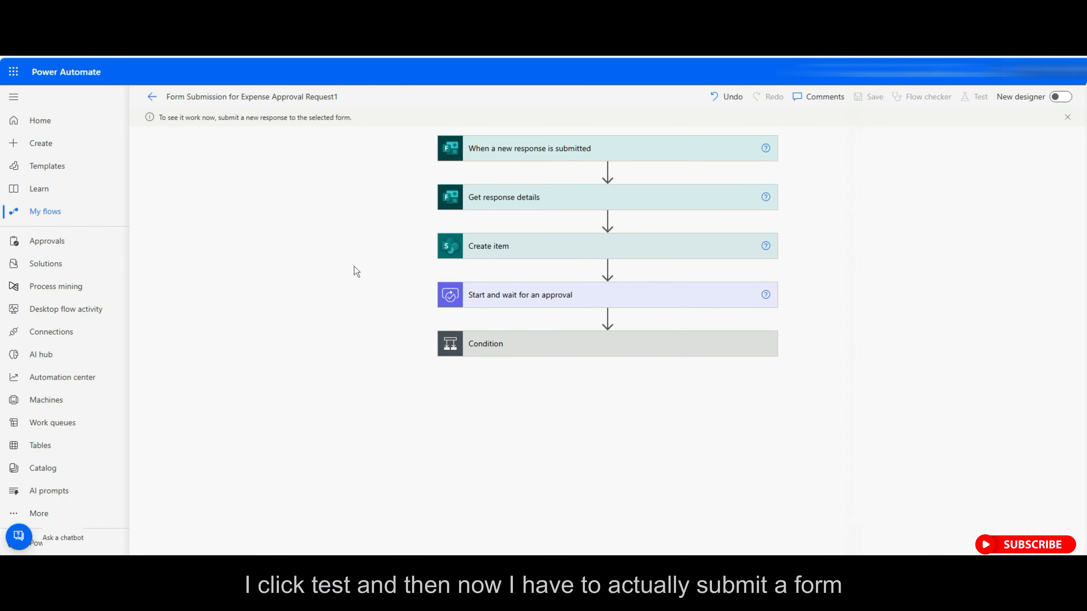
# Submit a form response with the requester's name, expense Gym, amount 50, comment 'One Month Subscription'.
pyautogui.moveTo(159, 117); pyautogui.dragTo(359, 121)
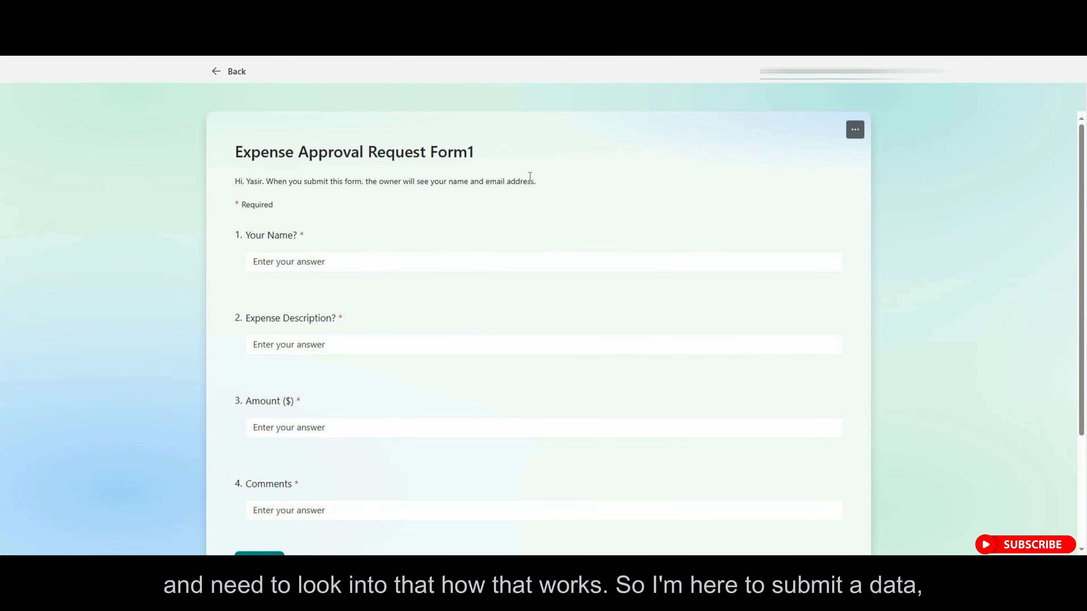
pyautogui.click(442, 262)
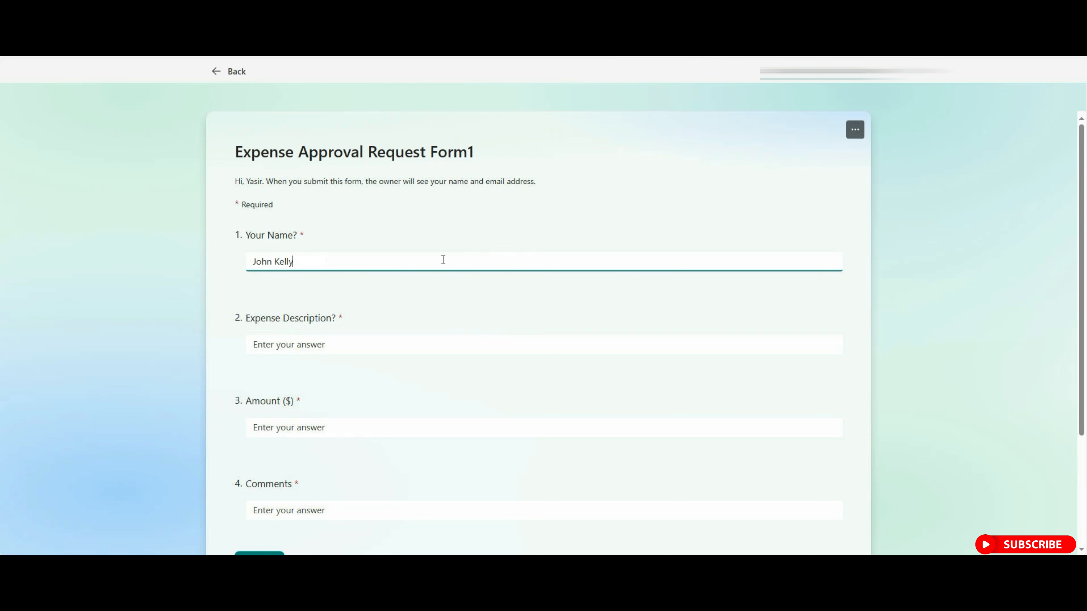
pyautogui.press('Tab')
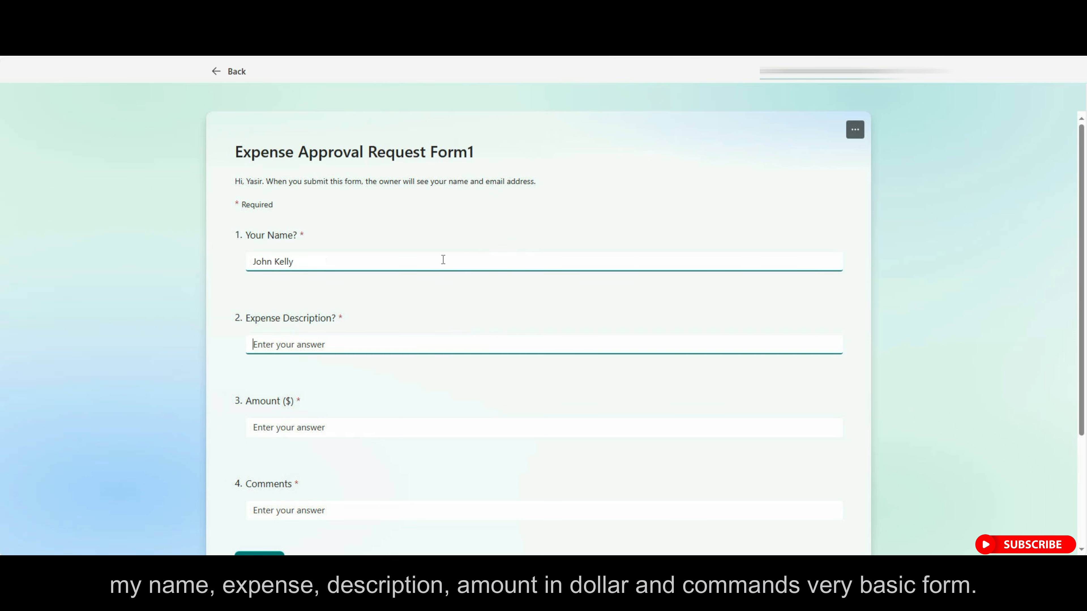
pyautogui.write('Gym')
pyautogui.press('Tab')
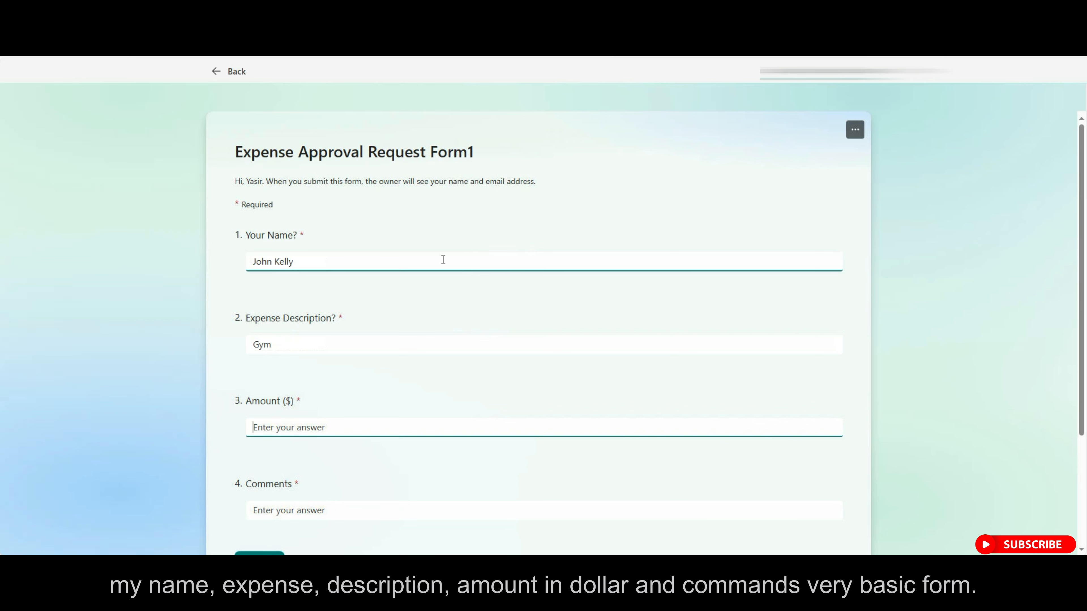
pyautogui.write('50')
pyautogui.click(329, 508)
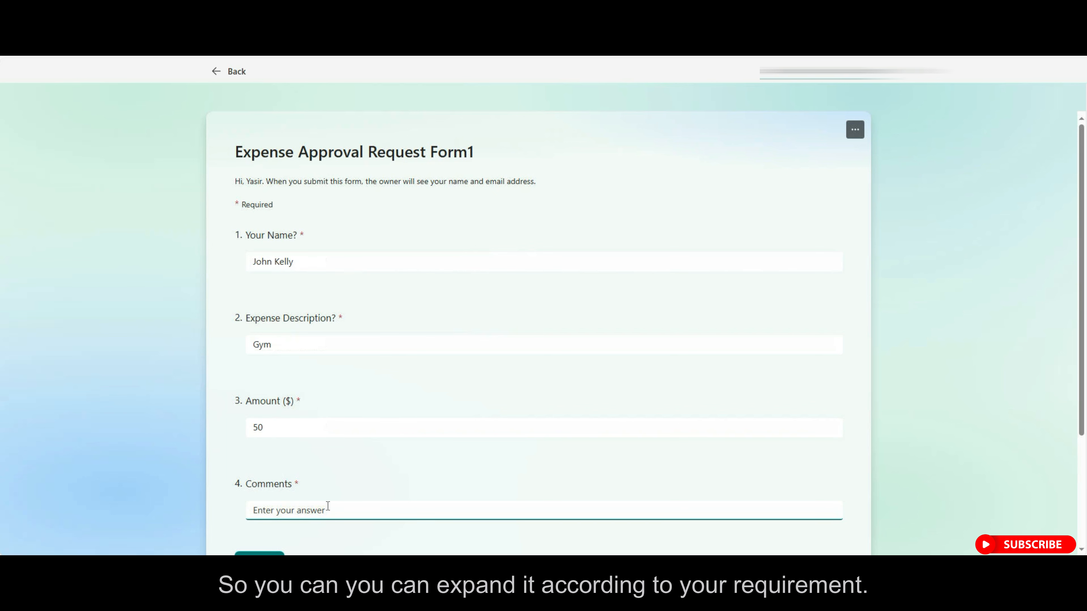
pyautogui.write('One Month Subscription')
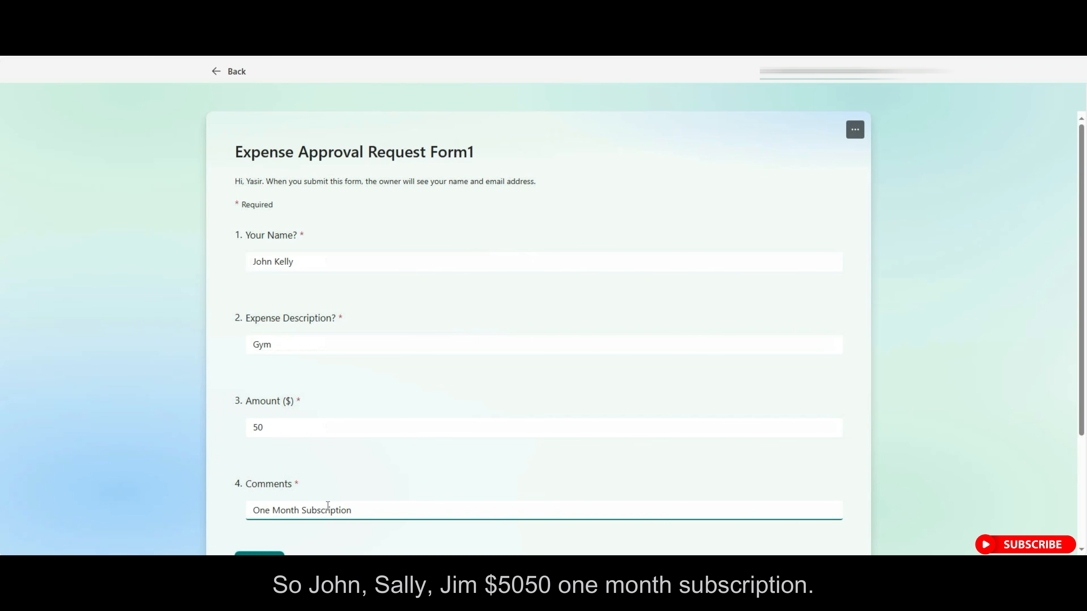
pyautogui.scroll(-3, 328, 505)
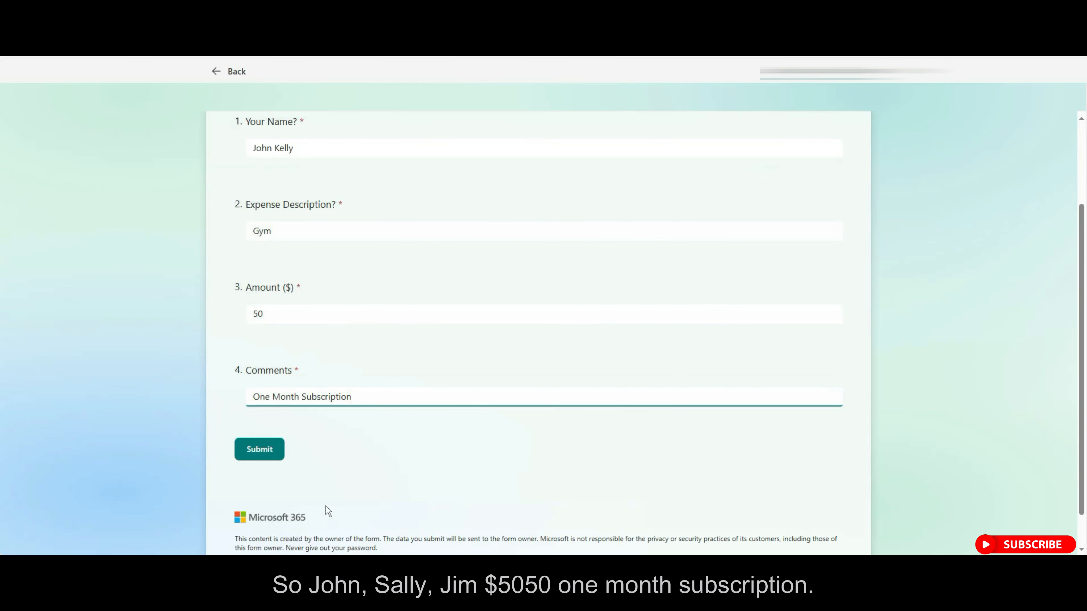
pyautogui.click(262, 451)
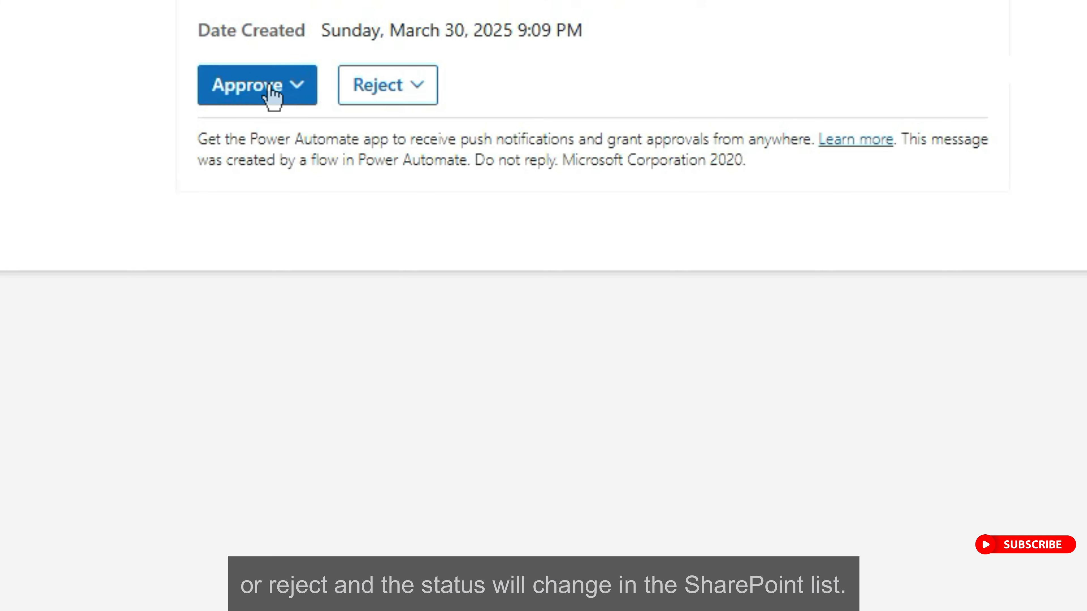
# Approve the Gym expense request in the Outlook email with the comment 'I approve, Thanks'.
pyautogui.click(294, 99)
pyautogui.click(251, 205)
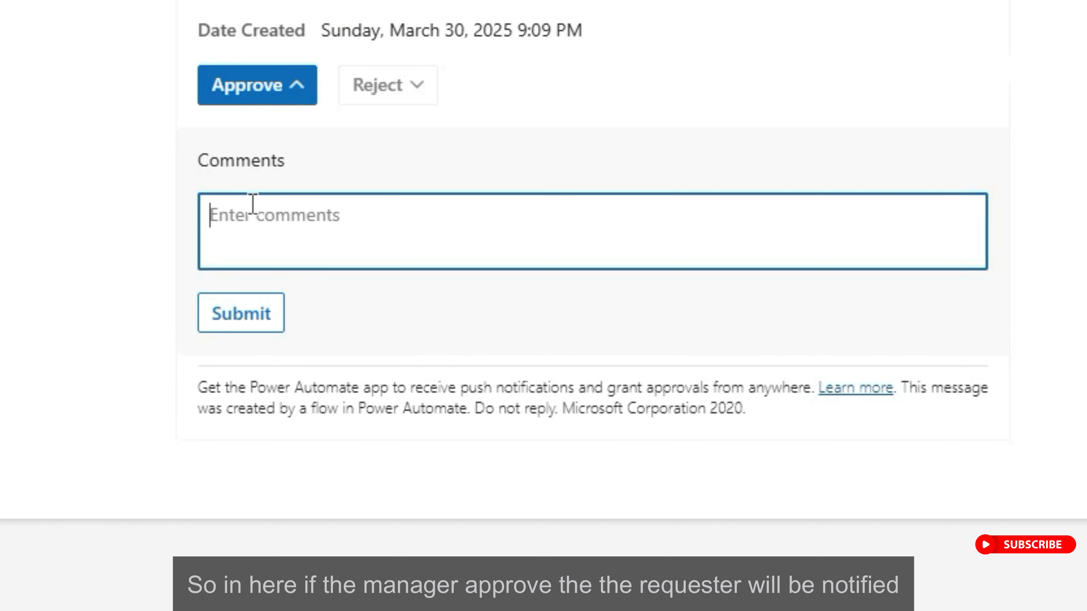
pyautogui.write('I approve ')
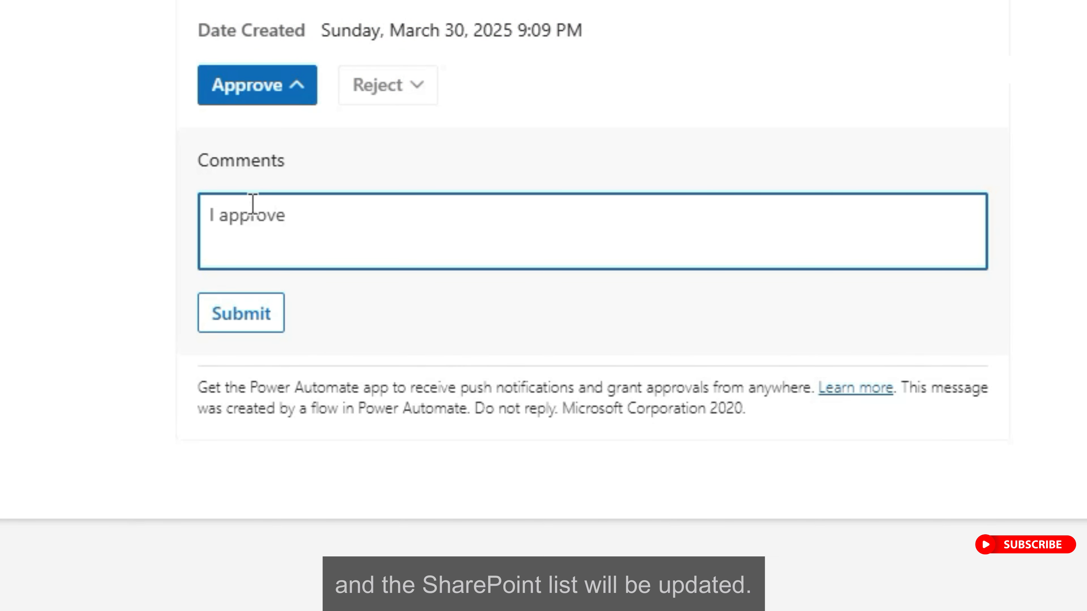
pyautogui.write(', THanks')
pyautogui.press('BackSpace')
pyautogui.press('BackSpace')
pyautogui.press('BackSpace')
pyautogui.press('BackSpace')
pyautogui.press('BackSpace')
pyautogui.press('BackSpace')
pyautogui.write('hanks')
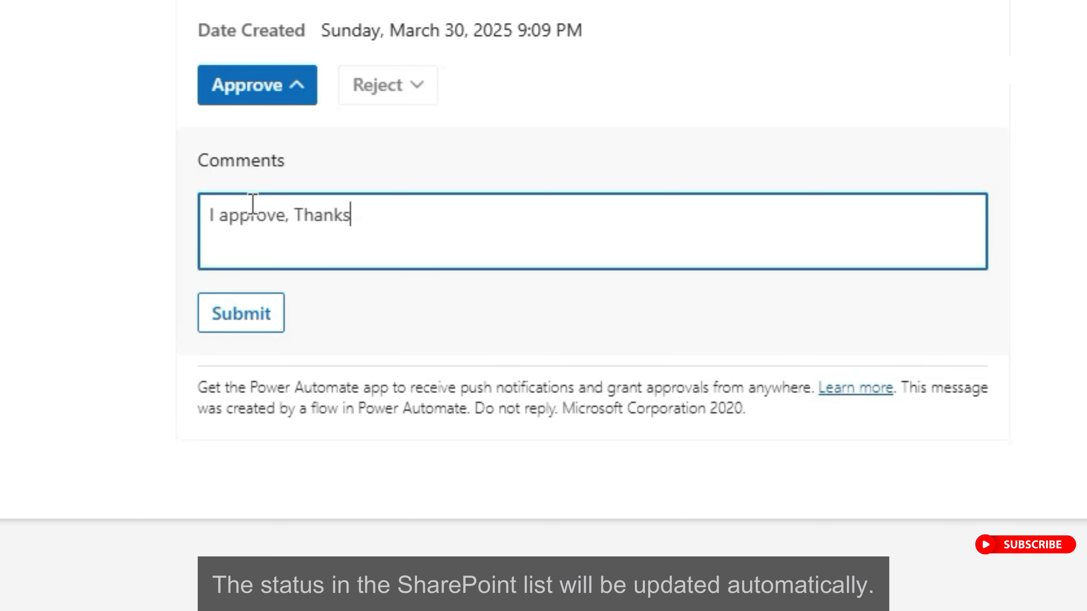
pyautogui.click(242, 310)
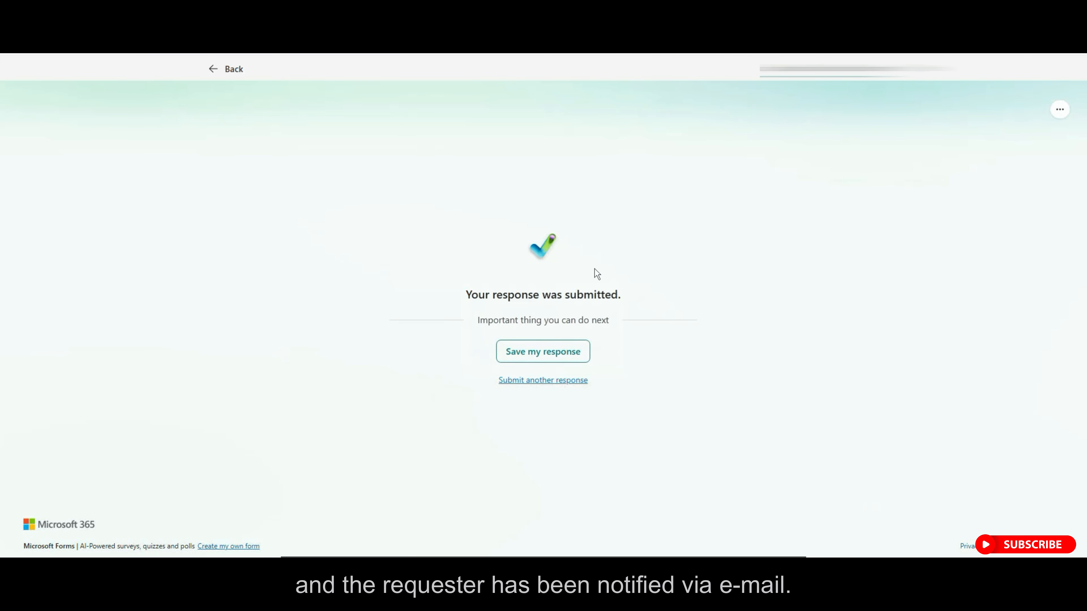
# Submit another form response with the requester's name, expense Food, amount 100, comment 'Work Visit'.
pyautogui.click(575, 389)
pyautogui.click(355, 262)
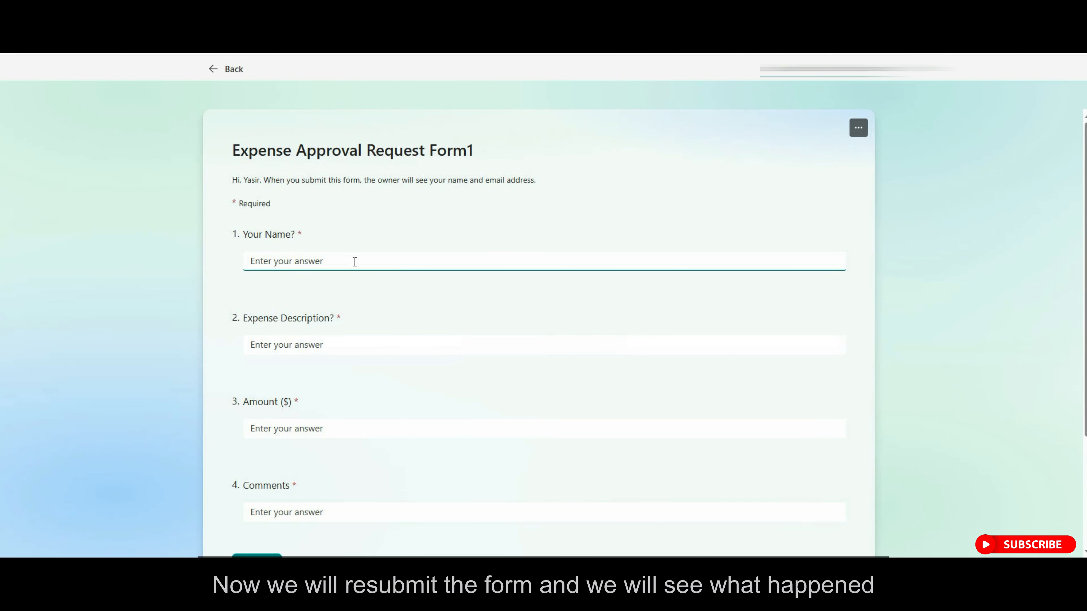
pyautogui.write('Hana M')
pyautogui.press('Tab')
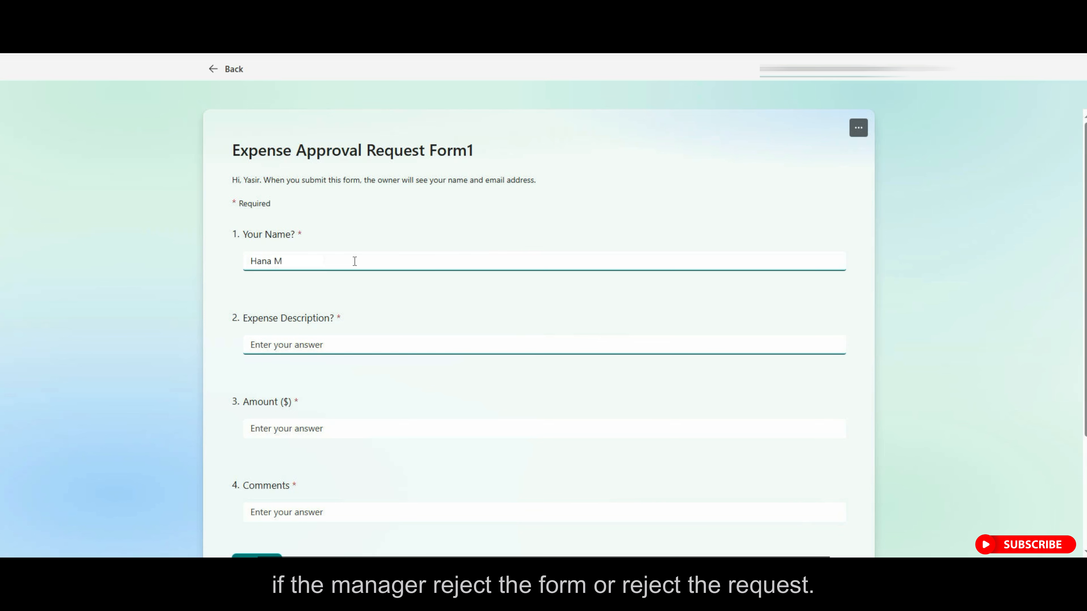
pyautogui.write('Food')
pyautogui.press('Tab')
pyautogui.write('10')
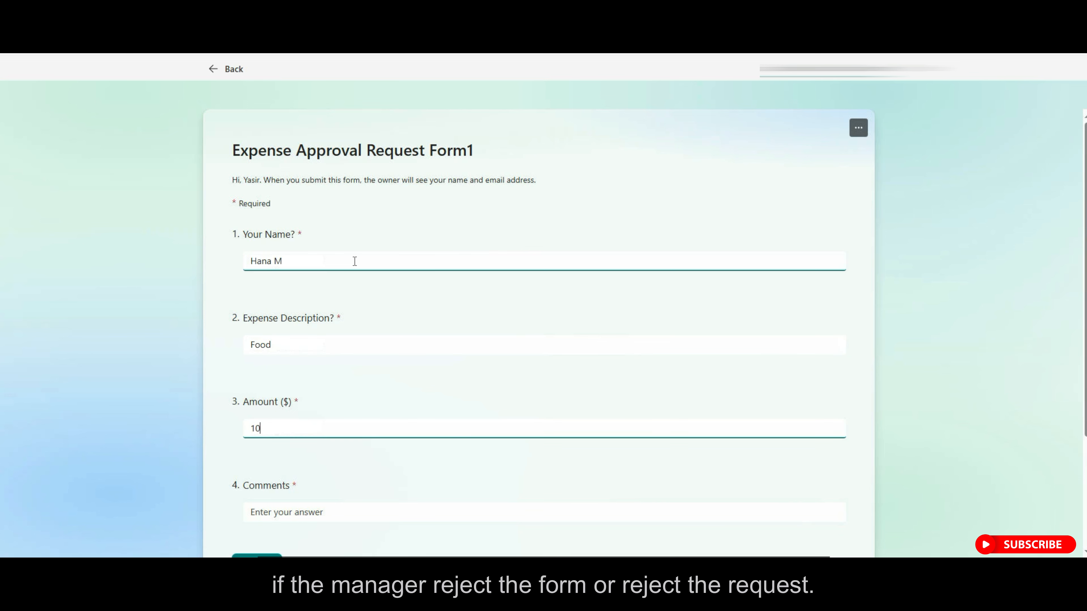
pyautogui.write('0')
pyautogui.click(316, 516)
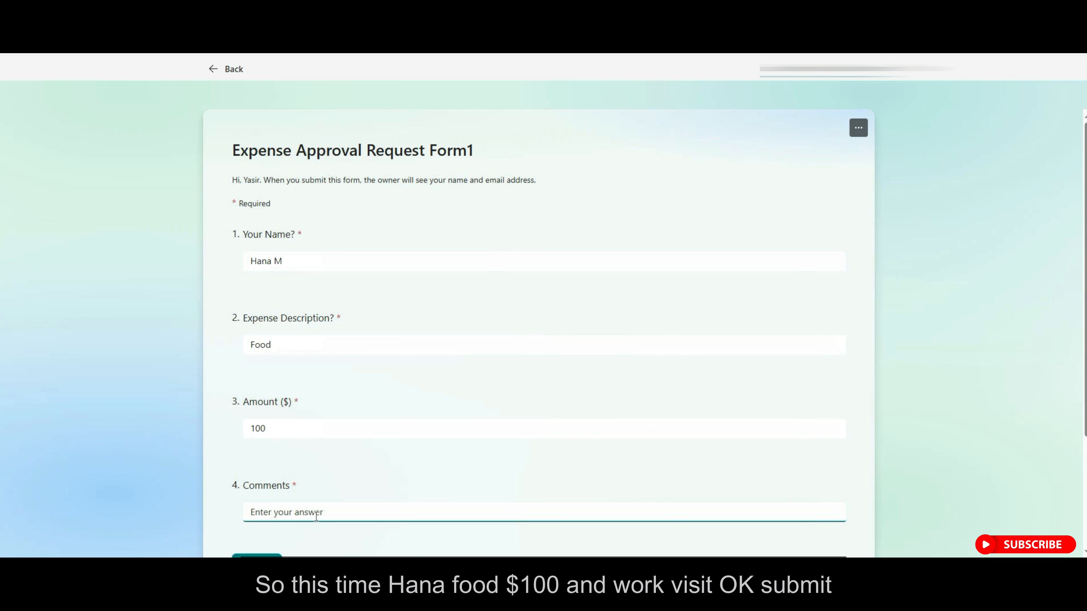
pyautogui.write('Work Visit')
pyautogui.scroll(-3, 340, 482)
pyautogui.click(259, 452)
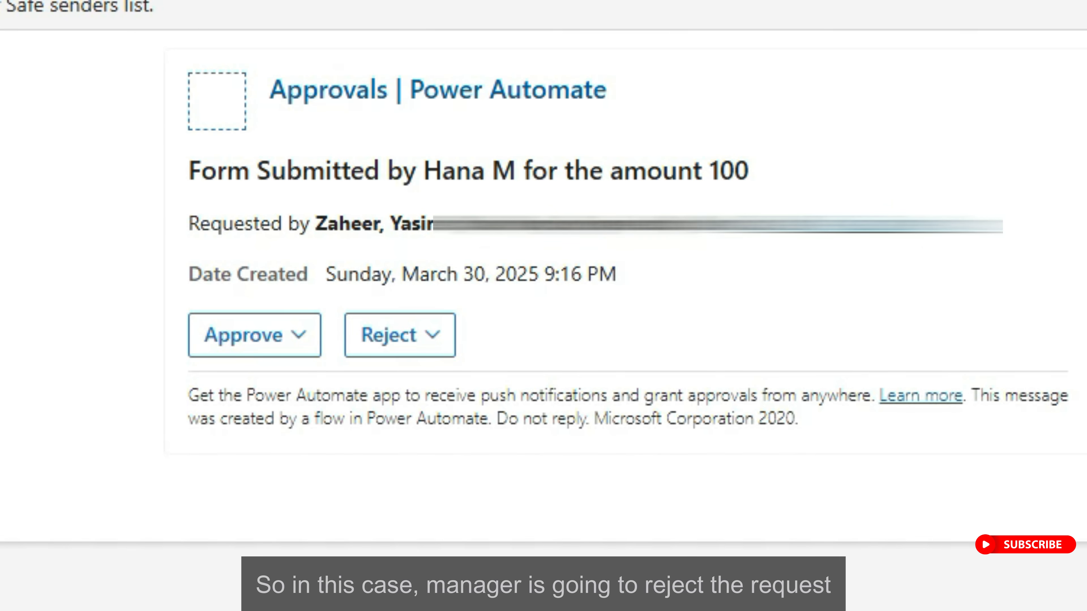
# Reject the Food expense of 100 in the approval email and select the resulting Rejected status.
pyautogui.click(424, 336)
pyautogui.click(269, 477)
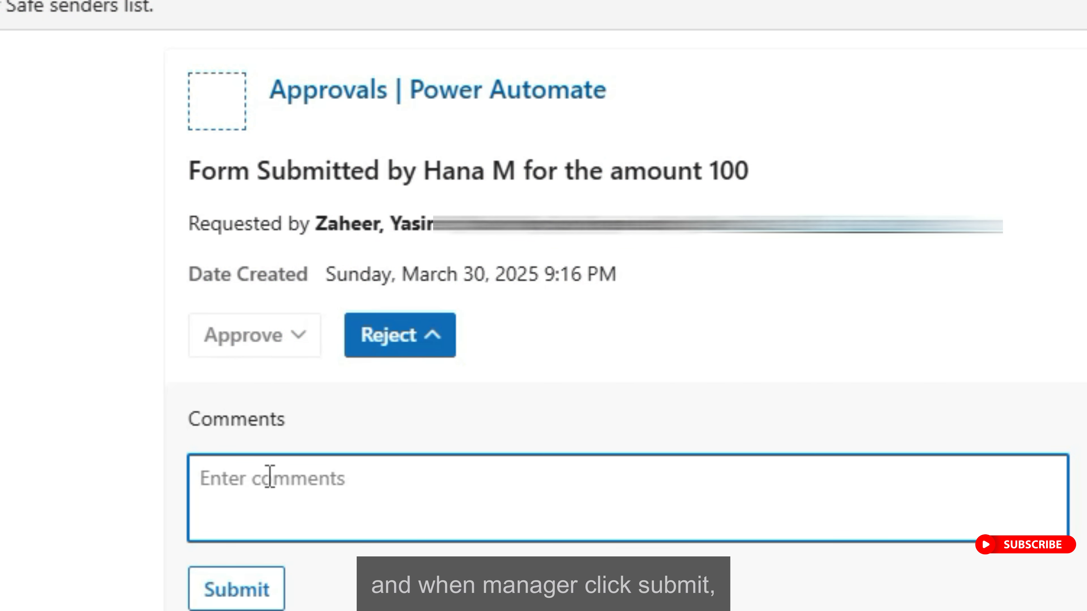
pyautogui.click(266, 598)
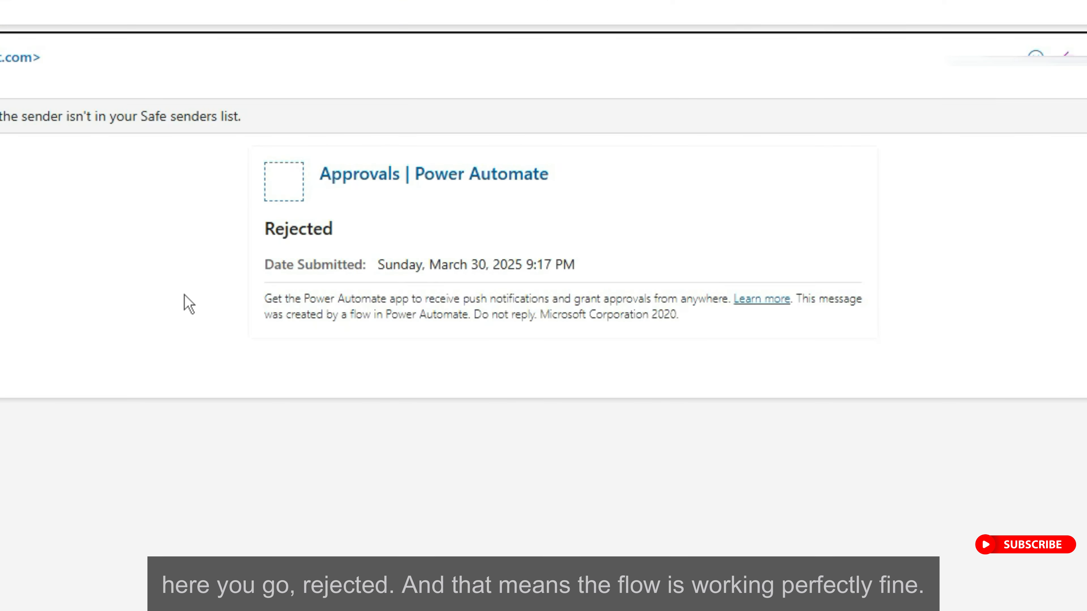
pyautogui.doubleClick(303, 233)
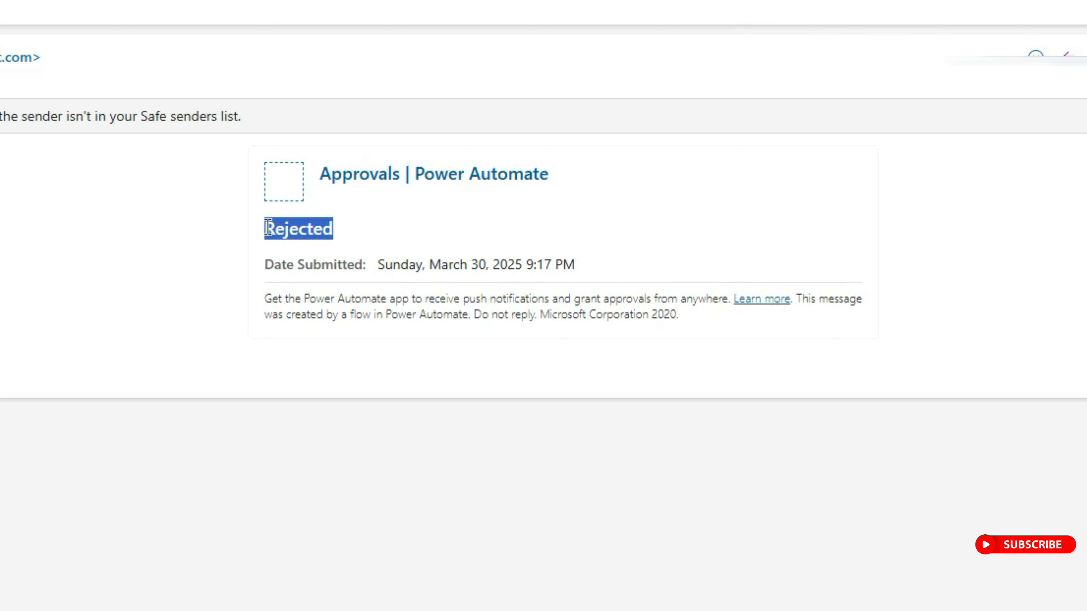